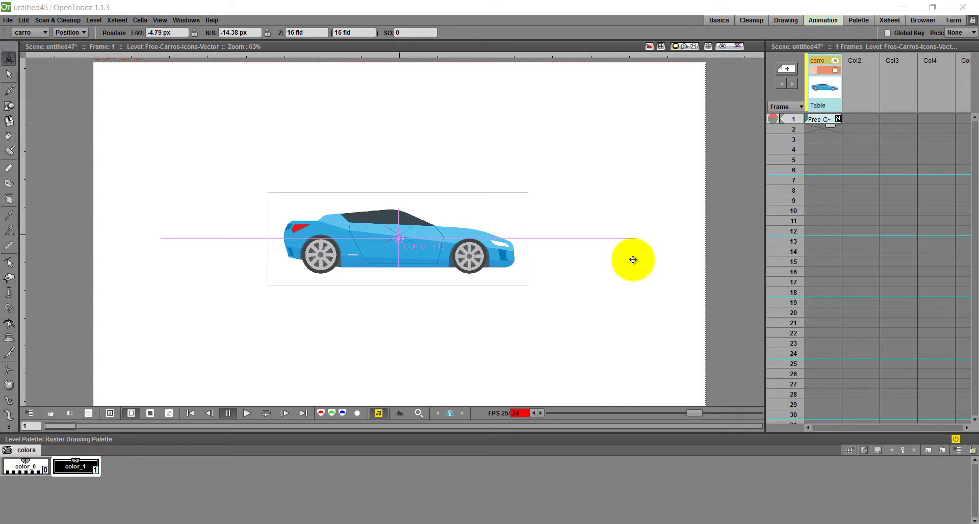
# Extend the car drawing's exposure in the carro column from frame 1 through frame 29.
pyautogui.click(832, 125)
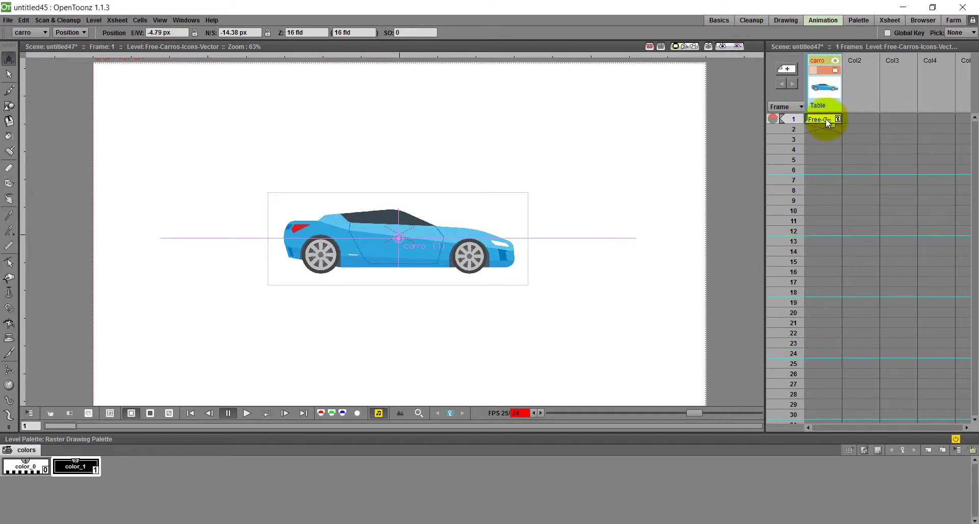
pyautogui.moveTo(449, 238)
pyautogui.mouseDown()
pyautogui.moveTo(465, 214)
pyautogui.moveTo(452, 239)
pyautogui.mouseUp()
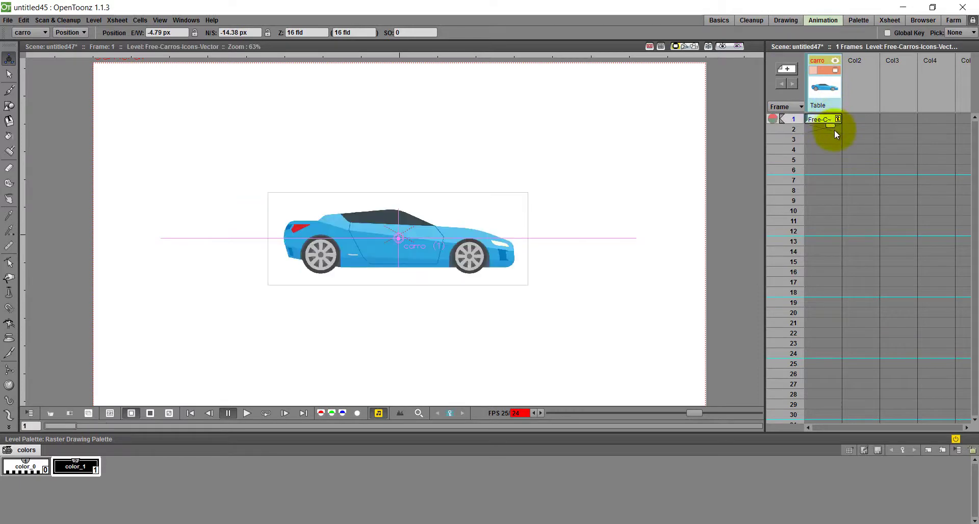
pyautogui.moveTo(831, 126); pyautogui.dragTo(831, 380)
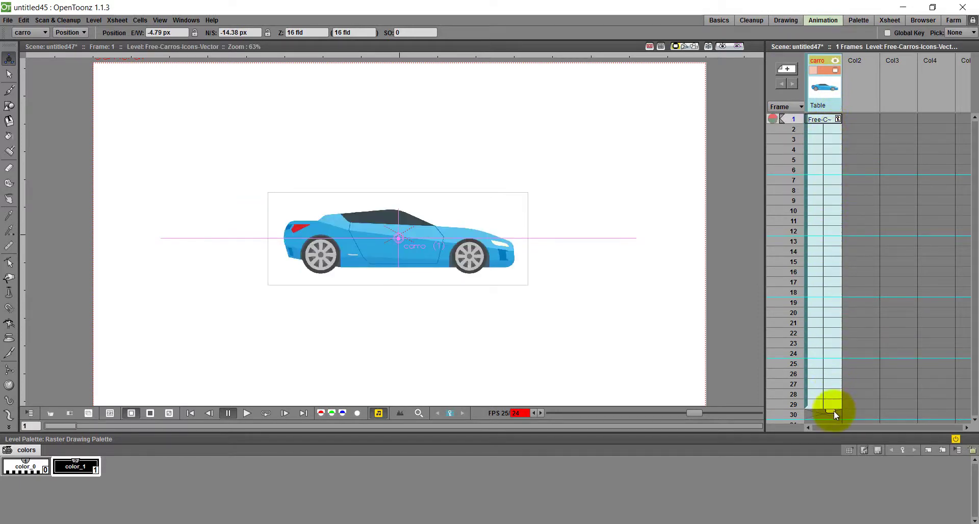
pyautogui.click(826, 123)
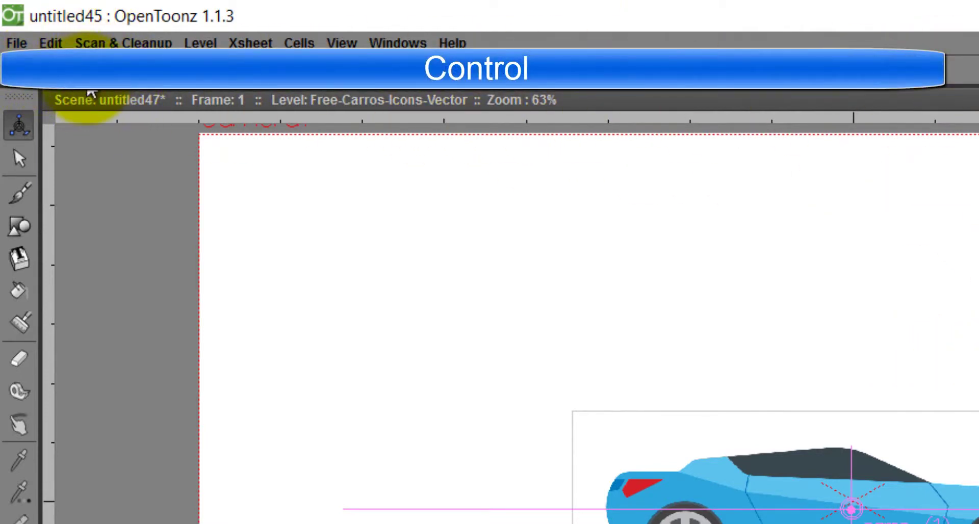
# Review the objects available to the animate tool and keep carro as the active one.
pyautogui.click(91, 75)
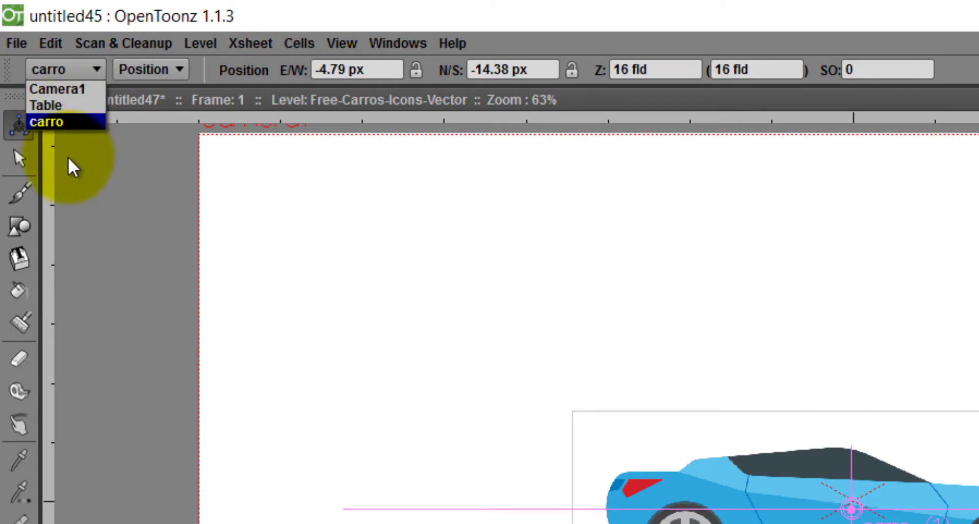
pyautogui.click(65, 122)
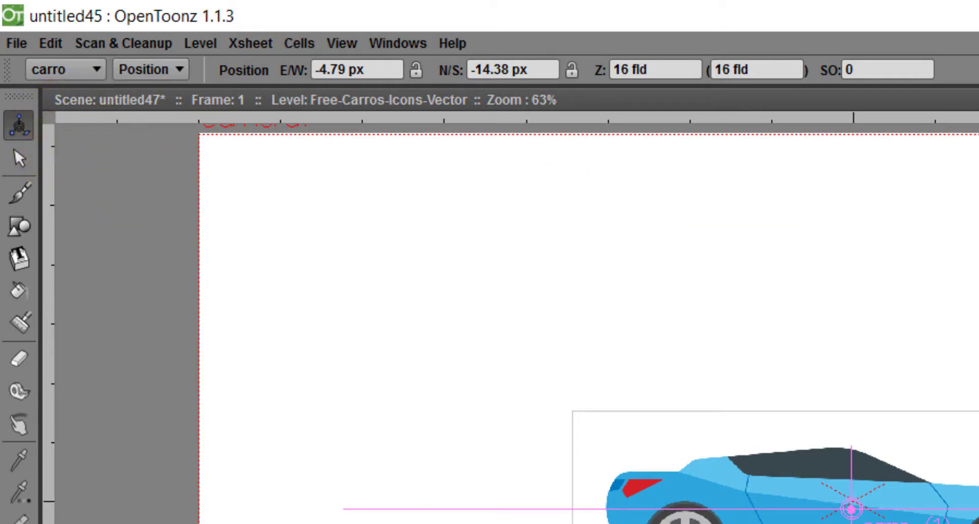
pyautogui.click(82, 72)
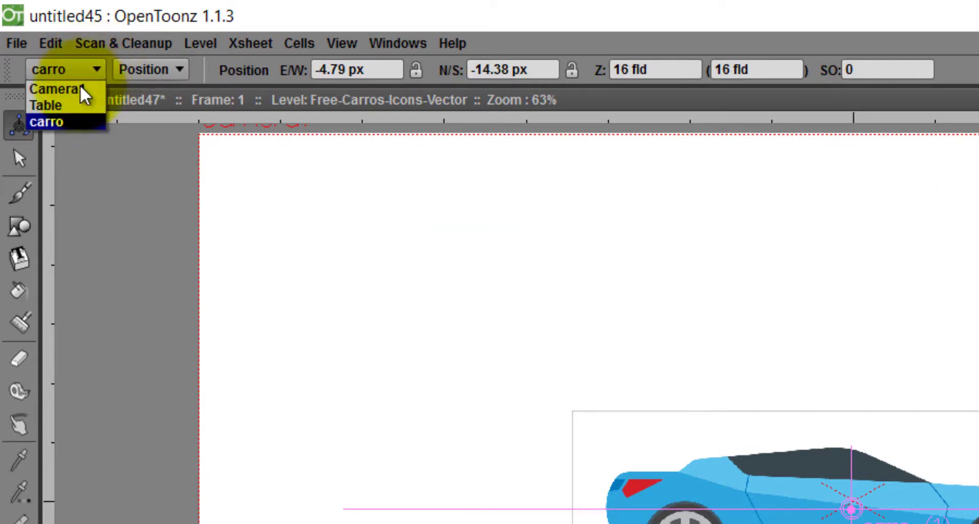
pyautogui.click(71, 121)
pyautogui.click(84, 72)
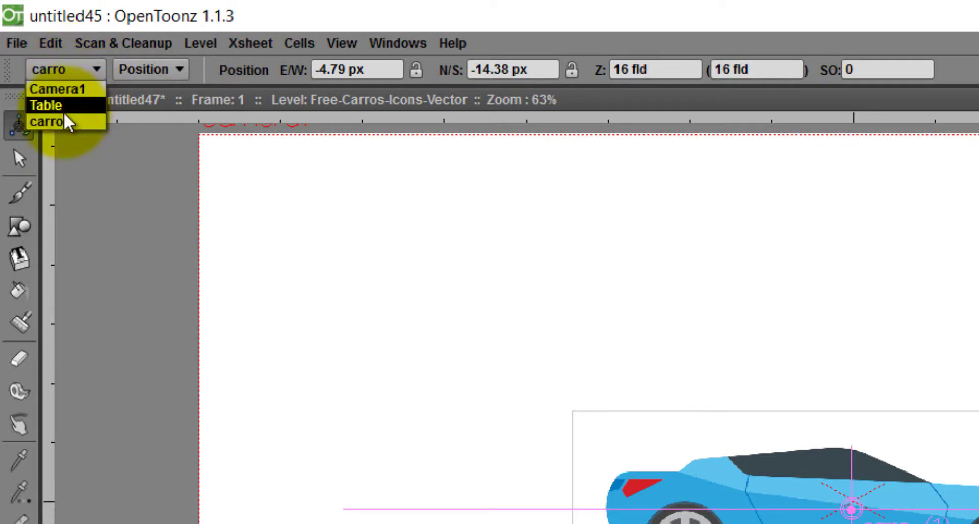
pyautogui.click(67, 120)
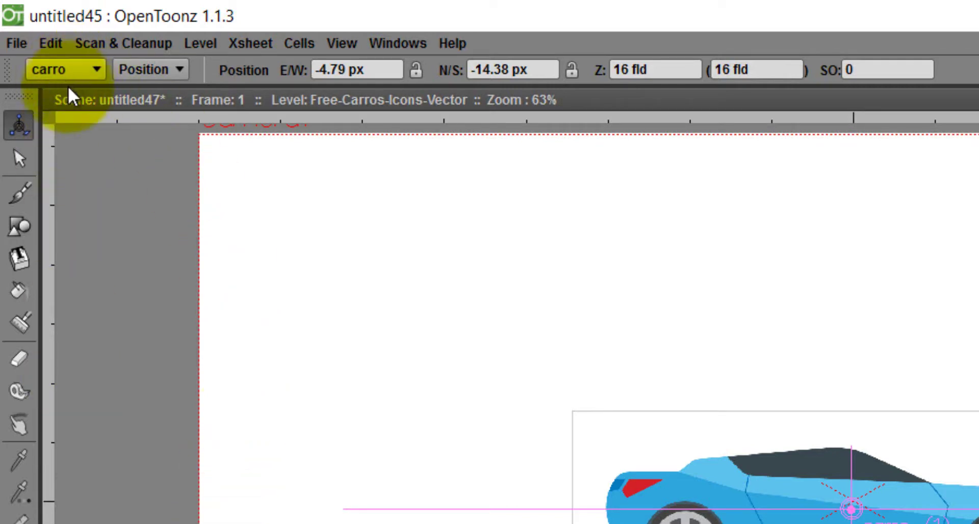
# Move the car freehand at frame 1 to about -8 px E/W and -9.6 px N/S.
pyautogui.click(871, 517)
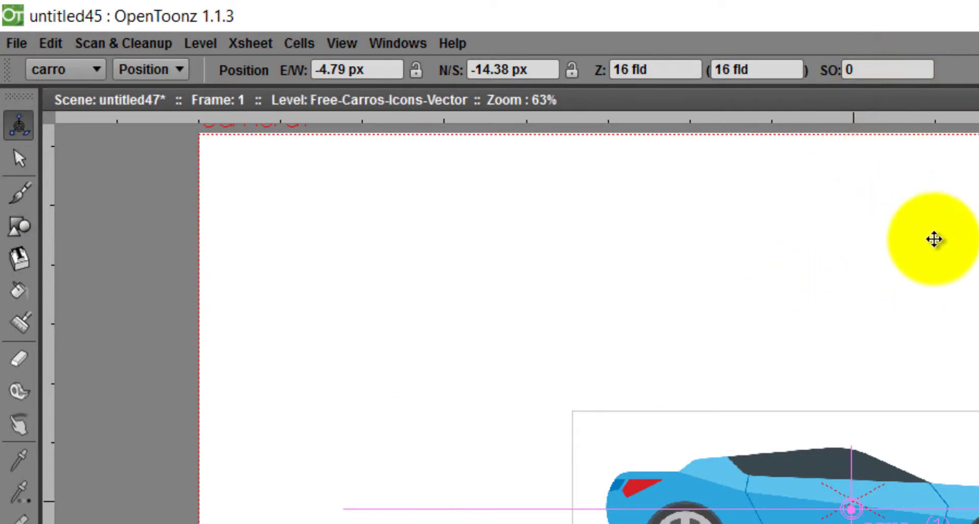
pyautogui.click(721, 514)
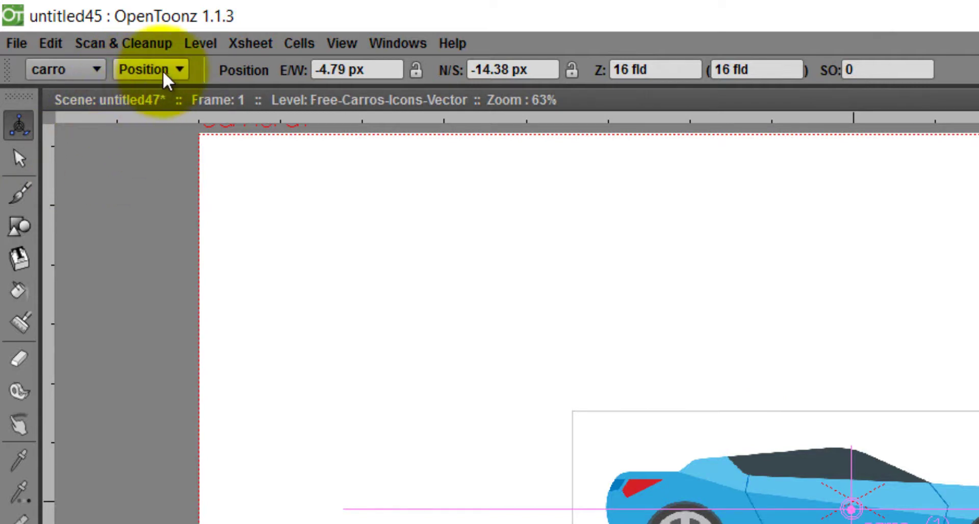
pyautogui.click(900, 509)
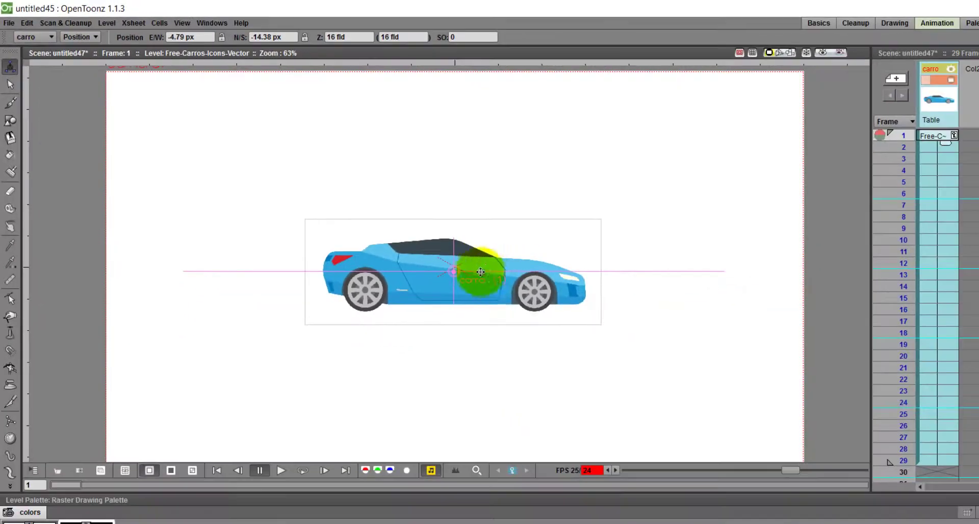
pyautogui.moveTo(498, 276); pyautogui.dragTo(465, 266)
pyautogui.press('ctrl')
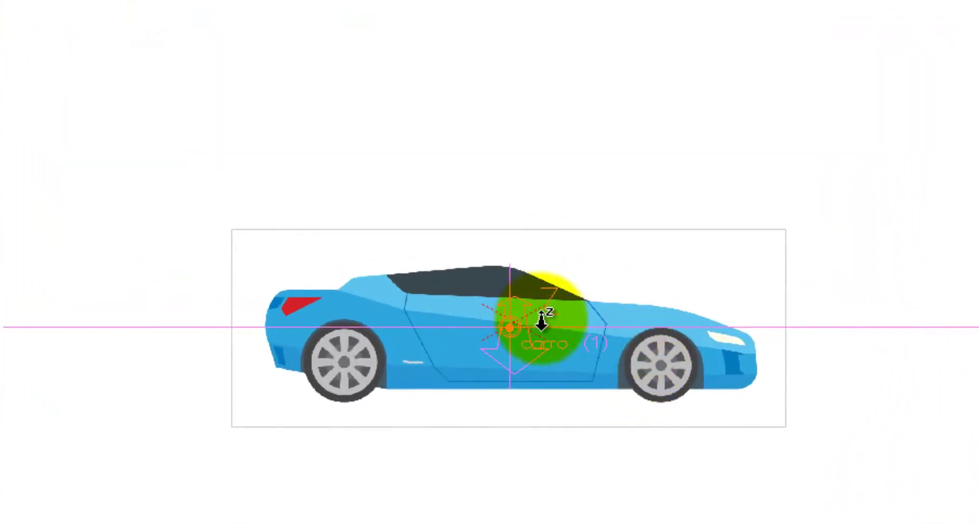
pyautogui.moveTo(542, 320); pyautogui.dragTo(587, 306)
pyautogui.moveTo(540, 347)
pyautogui.mouseDown()
pyautogui.moveTo(518, 339)
pyautogui.moveTo(557, 311)
pyautogui.mouseUp()
pyautogui.moveTo(695, 339); pyautogui.dragTo(633, 343)
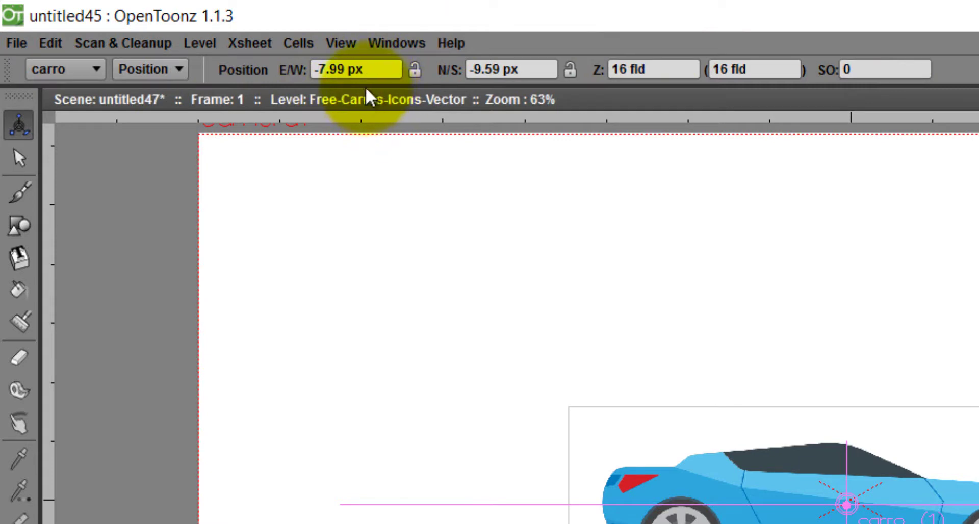
pyautogui.moveTo(399, 77); pyautogui.dragTo(284, 84)
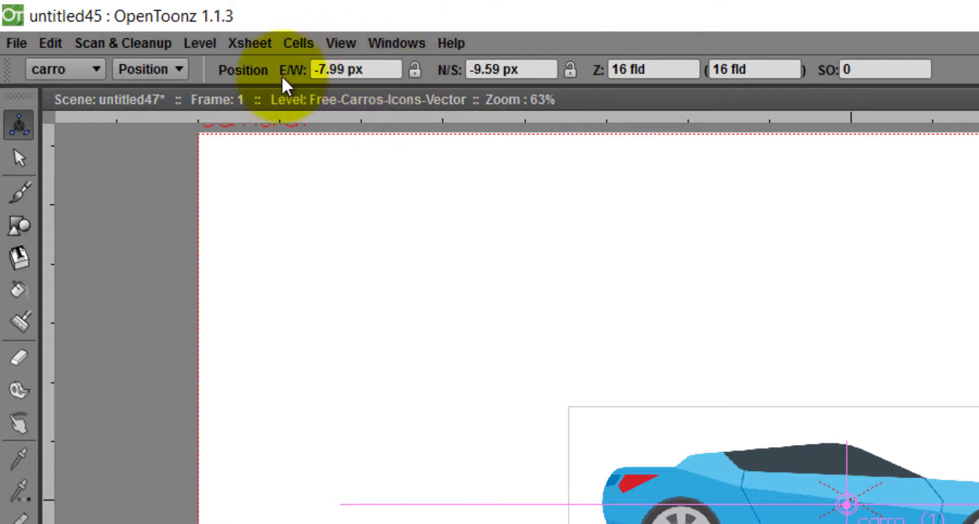
pyautogui.click(330, 124)
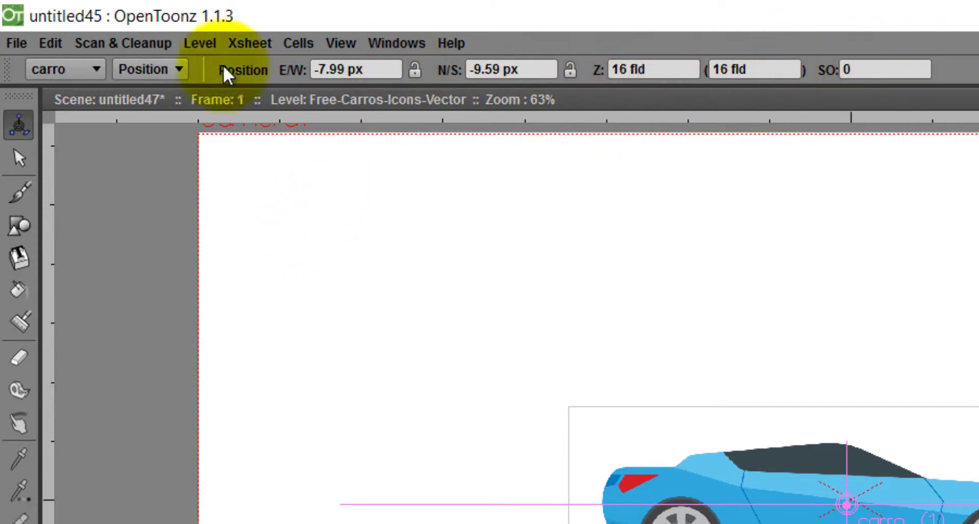
# Try rotating the car freehand about its center to about 1365°, and undo the rotation.
pyautogui.click(176, 70)
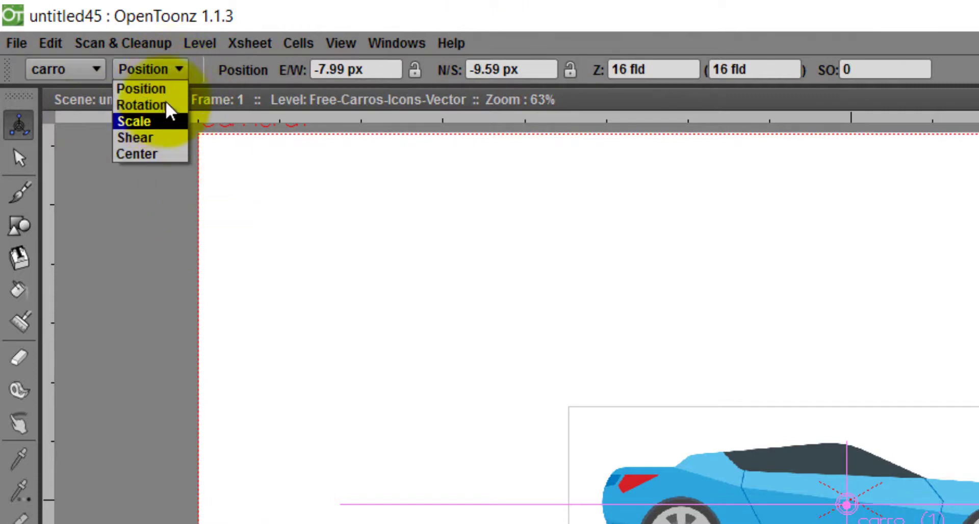
pyautogui.click(153, 105)
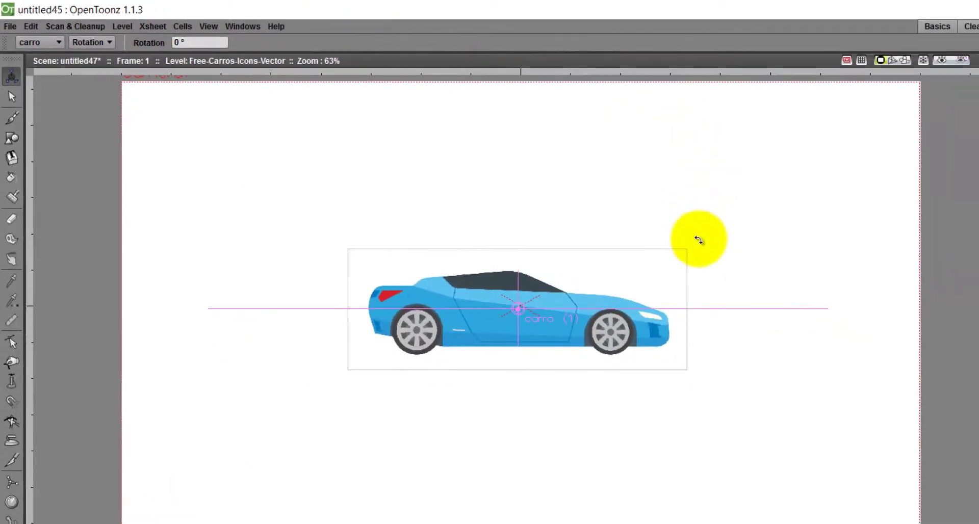
pyautogui.moveTo(699, 239); pyautogui.dragTo(683, 377)
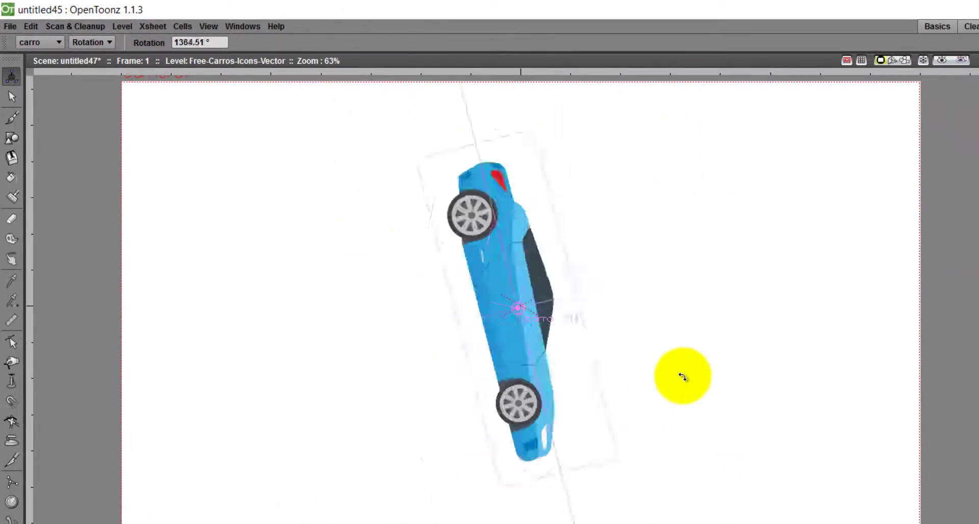
pyautogui.hotkey('ctrl', 'z')
# Scale the car freehand to a global scale of about 58%, undoing the extra scaling attempt.
pyautogui.click(92, 42)
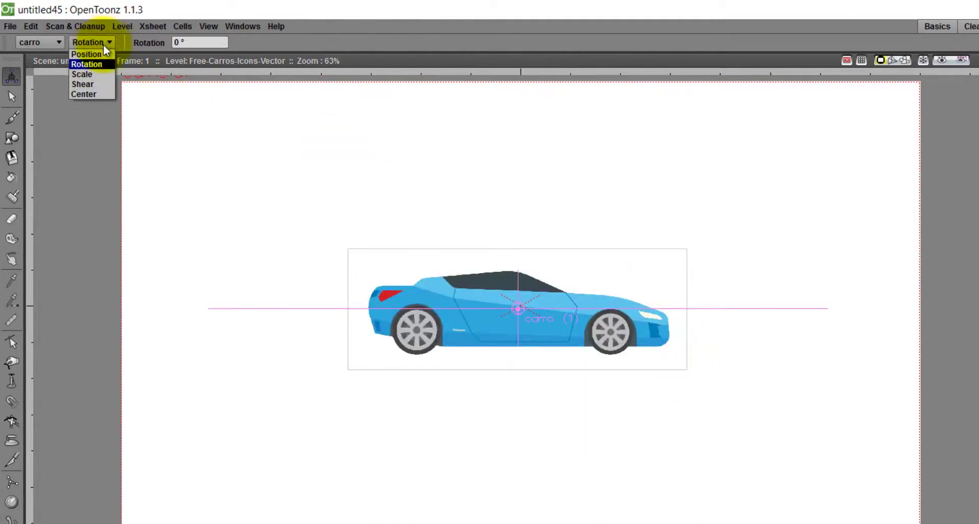
pyautogui.click(89, 72)
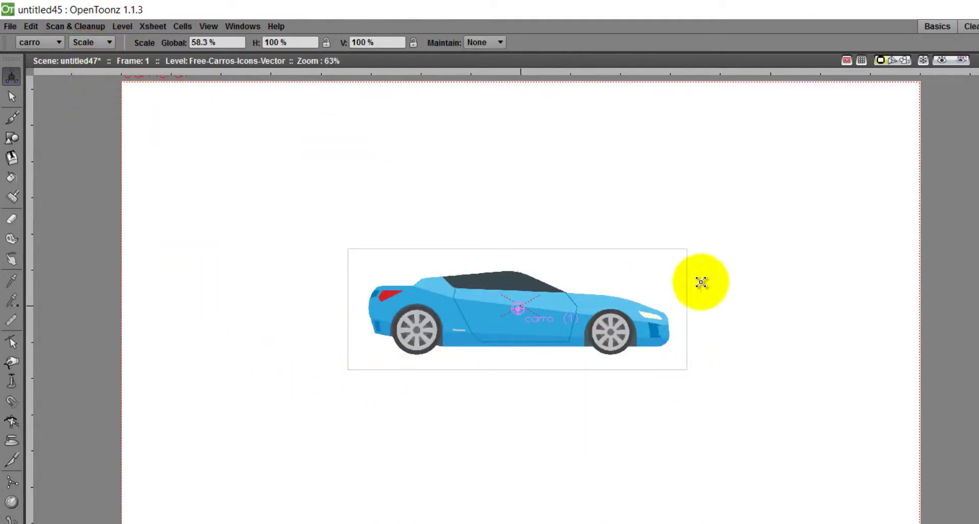
pyautogui.moveTo(635, 312); pyautogui.dragTo(615, 281)
pyautogui.click(190, 47)
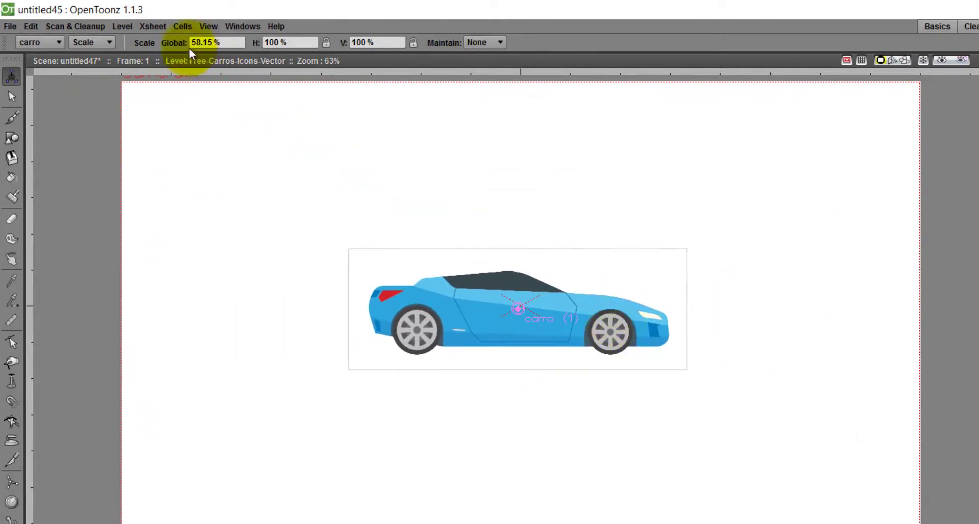
pyautogui.moveTo(612, 325); pyautogui.dragTo(634, 286)
pyautogui.hotkey('ctrl', 'z')
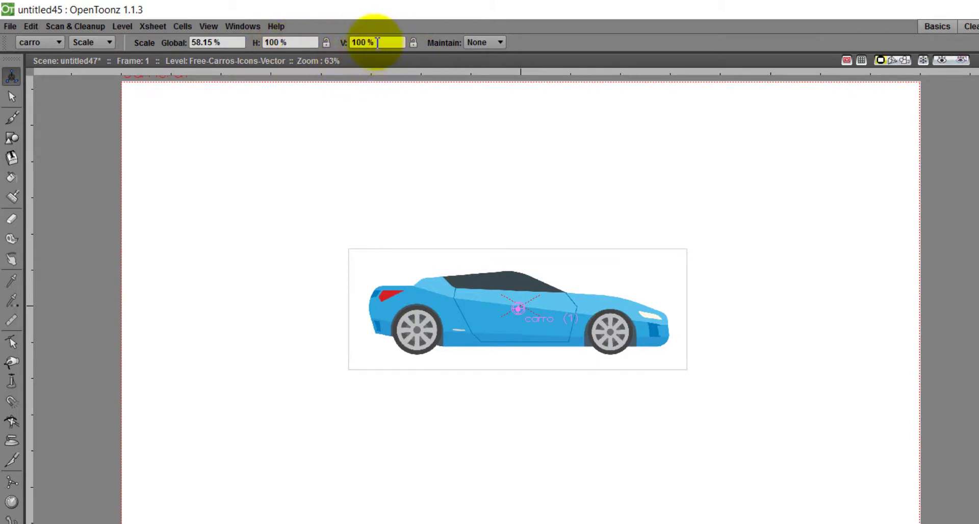
# Try squashing the car to a vertical scale of 30%, and undo the change.
pyautogui.click(355, 42)
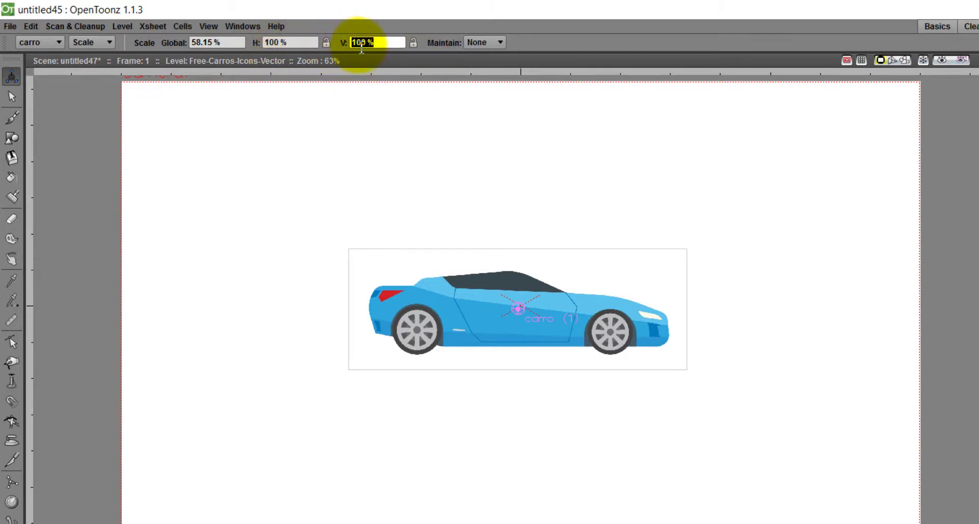
pyautogui.write('30')
pyautogui.press('Return')
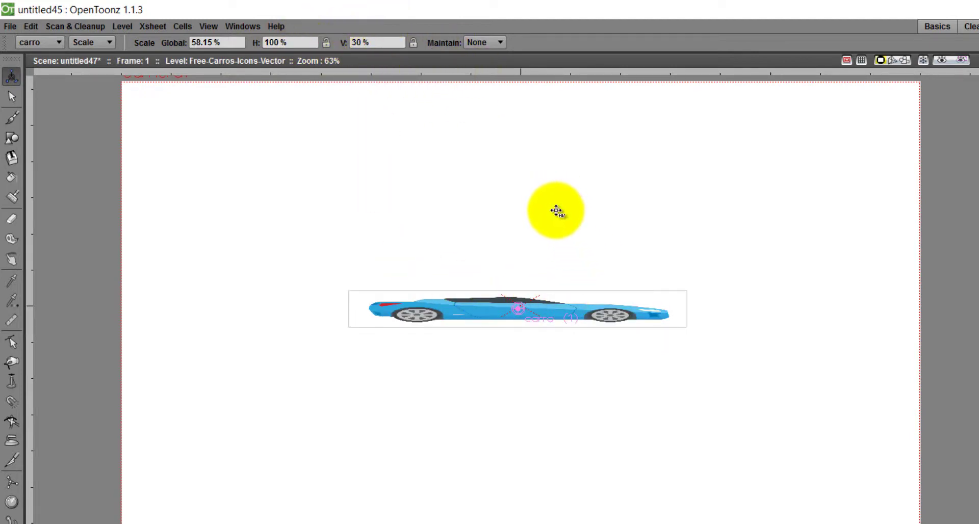
pyautogui.hotkey('ctrl', 'z')
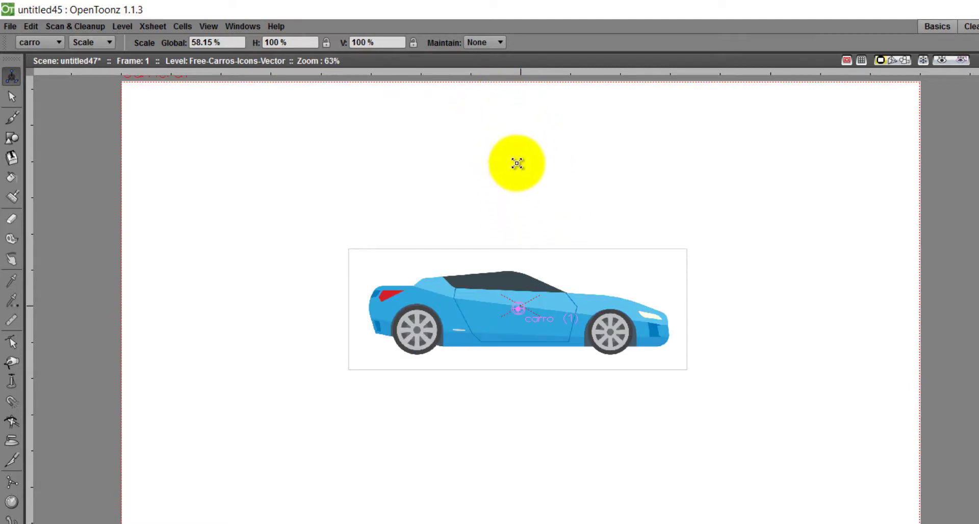
# Try shearing the car 50° horizontally, and freehand to about 3.7° horizontal and 27.7° vertical, undoing each shear.
pyautogui.click(101, 42)
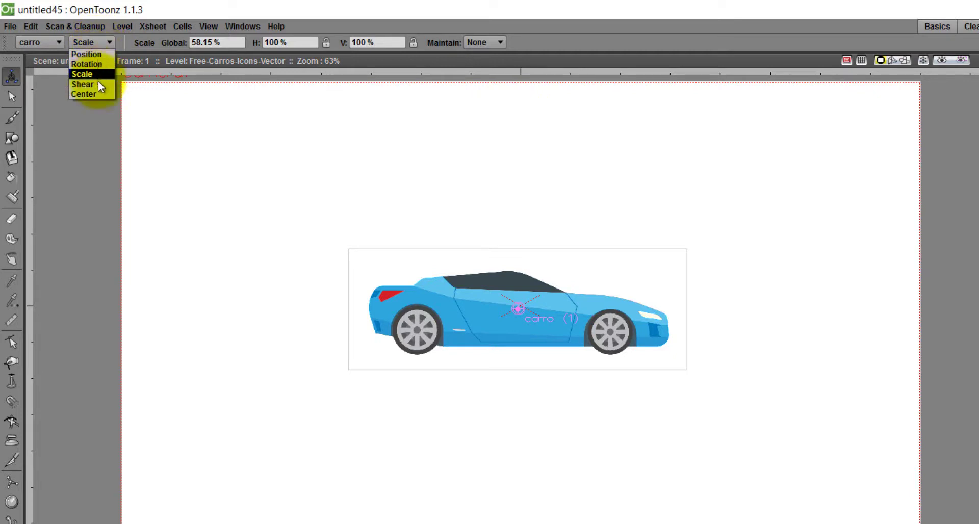
pyautogui.click(91, 82)
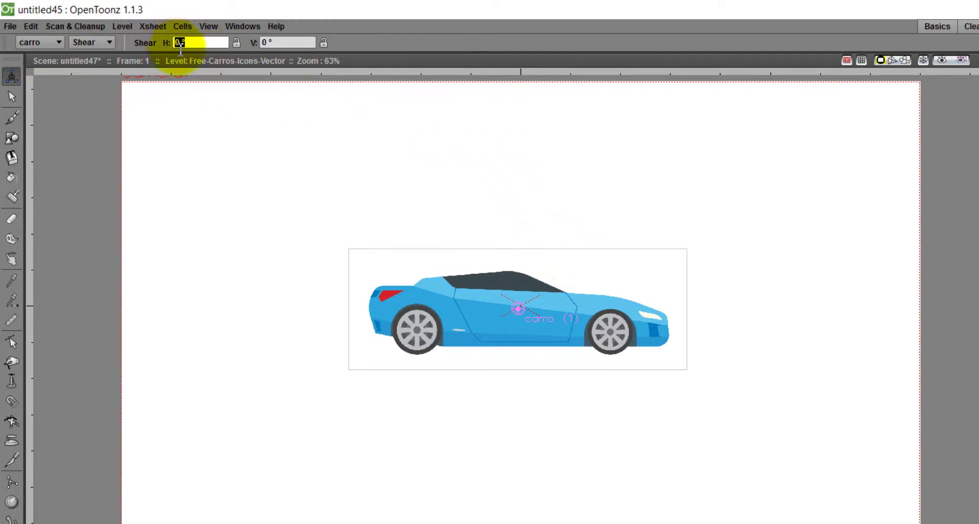
pyautogui.write('50')
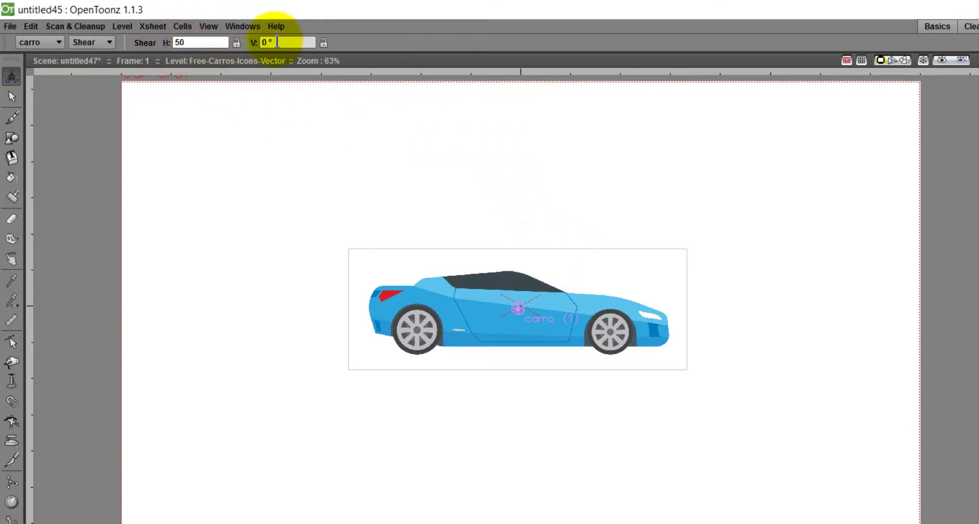
pyautogui.click(275, 43)
pyautogui.press('Return')
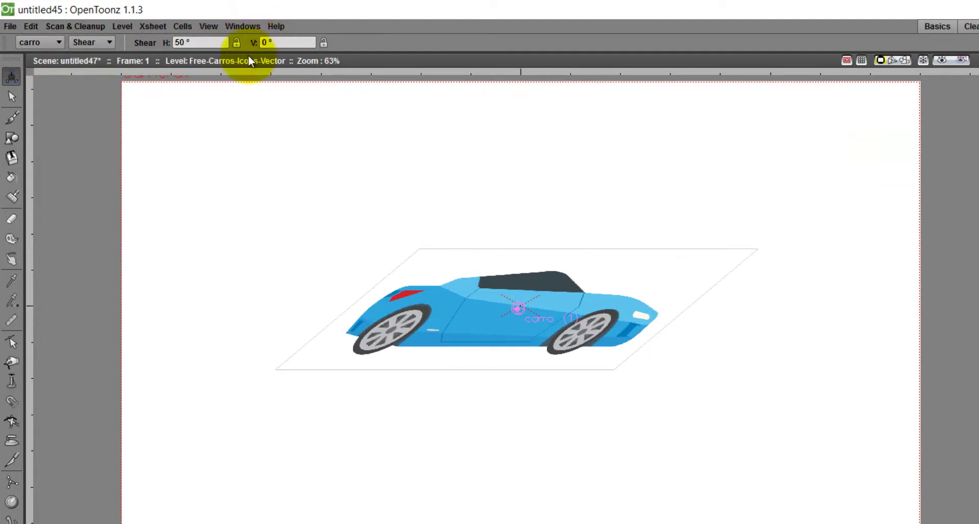
pyautogui.click(529, 315)
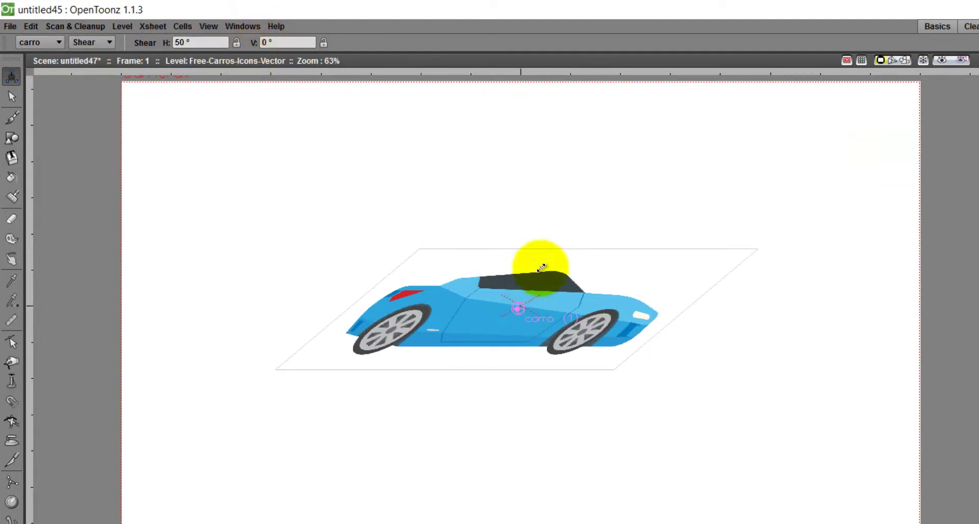
pyautogui.hotkey('ctrl', 'z')
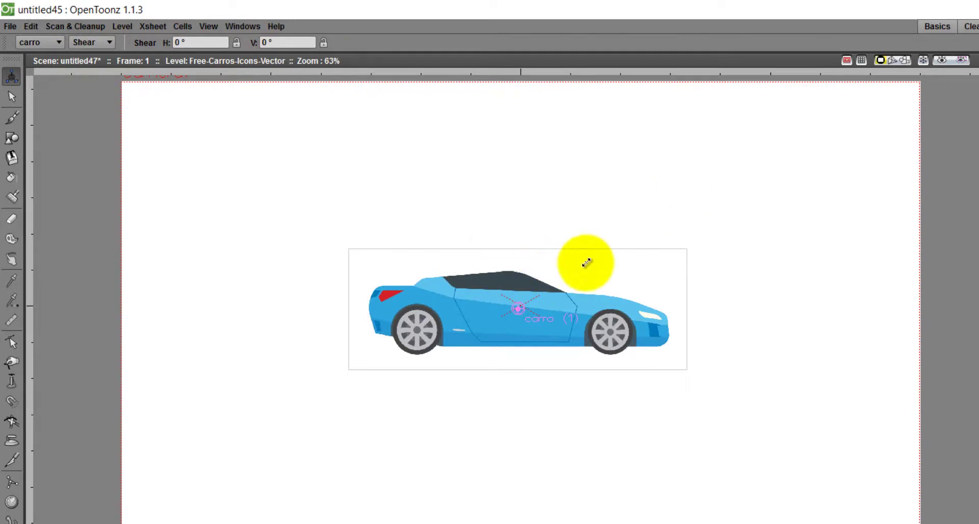
pyautogui.moveTo(575, 262); pyautogui.dragTo(573, 214)
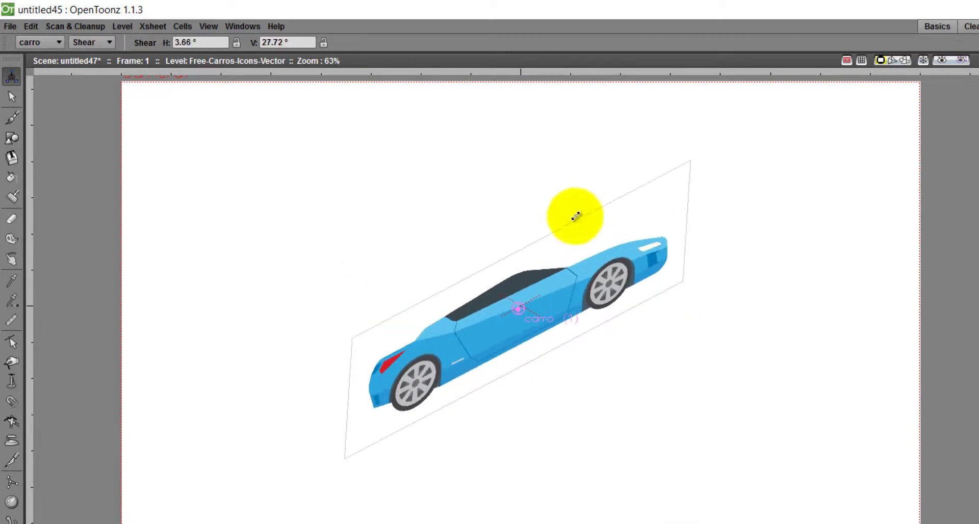
pyautogui.hotkey('ctrl', 'z')
# Move the car's center point straight below the car, to about -12 px horizontally and -612 px vertically.
pyautogui.click(106, 45)
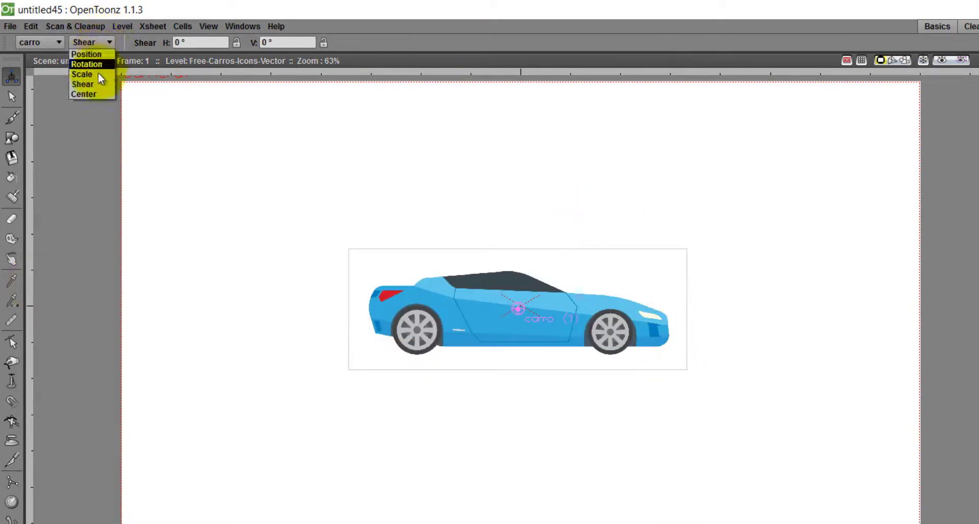
pyautogui.click(95, 93)
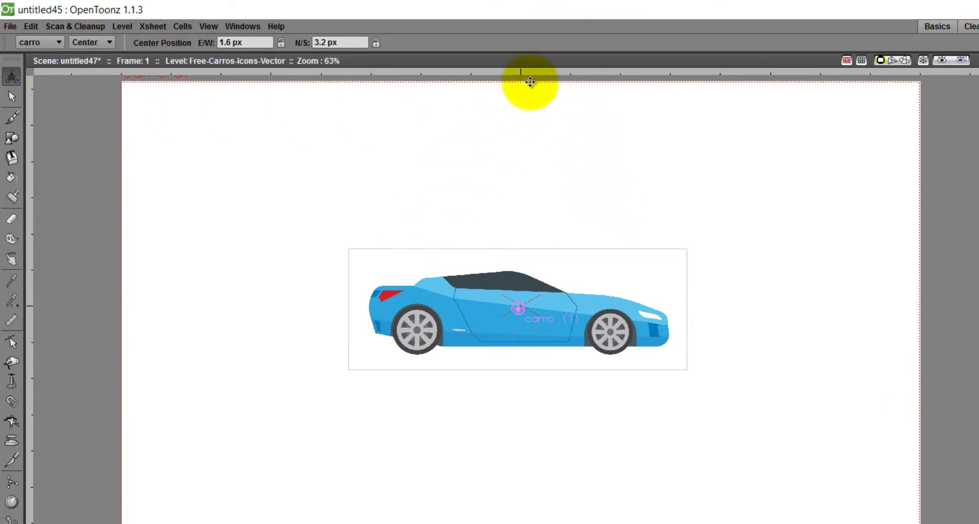
pyautogui.moveTo(519, 308)
pyautogui.mouseDown()
pyautogui.moveTo(555, 296)
pyautogui.moveTo(525, 309)
pyautogui.mouseUp()
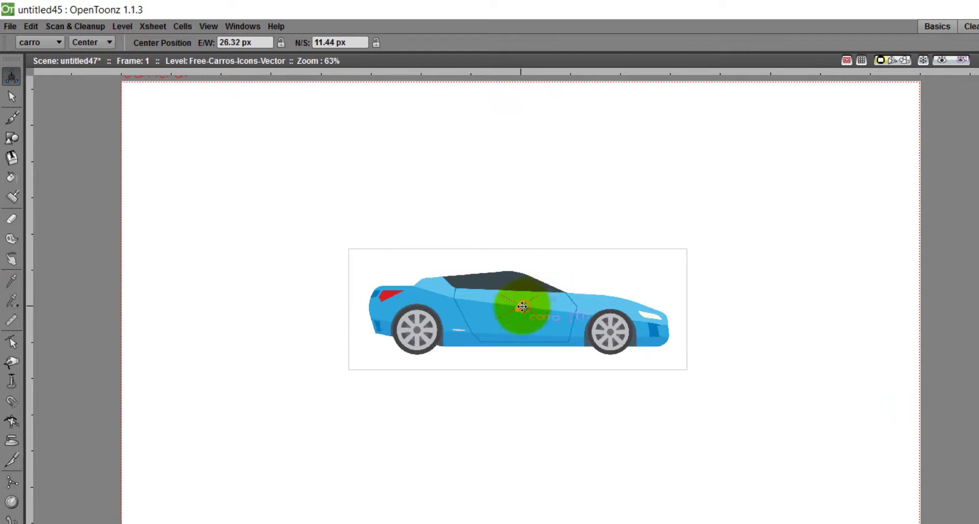
pyautogui.moveTo(520, 307)
pyautogui.mouseDown()
pyautogui.moveTo(520, 296)
pyautogui.moveTo(382, 321)
pyautogui.moveTo(353, 368)
pyautogui.moveTo(425, 351)
pyautogui.moveTo(356, 365)
pyautogui.moveTo(562, 291)
pyautogui.moveTo(612, 172)
pyautogui.moveTo(706, 182)
pyautogui.moveTo(601, 209)
pyautogui.moveTo(470, 385)
pyautogui.moveTo(522, 319)
pyautogui.moveTo(519, 299)
pyautogui.moveTo(516, 449)
pyautogui.mouseUp()
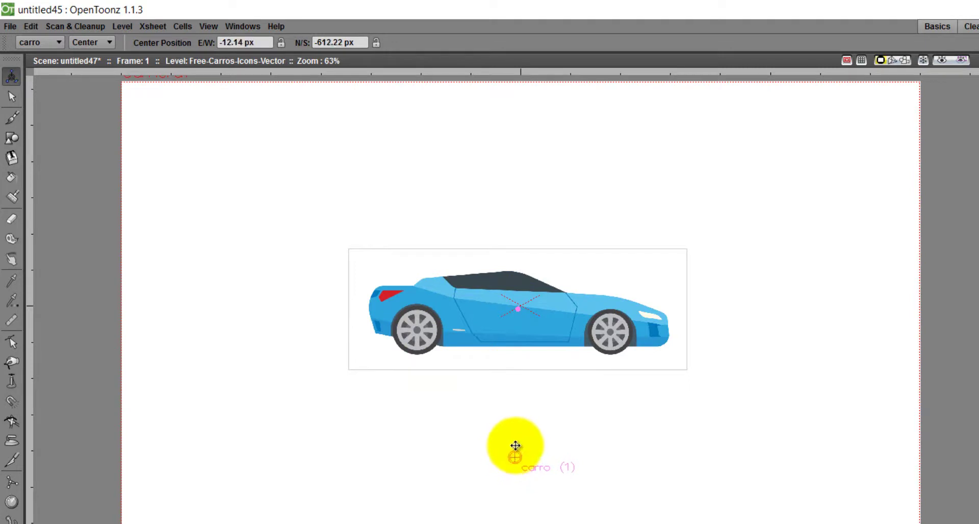
# Try rotating the car freehand around its offset center point, and reset the rotation to 0°.
pyautogui.click(106, 43)
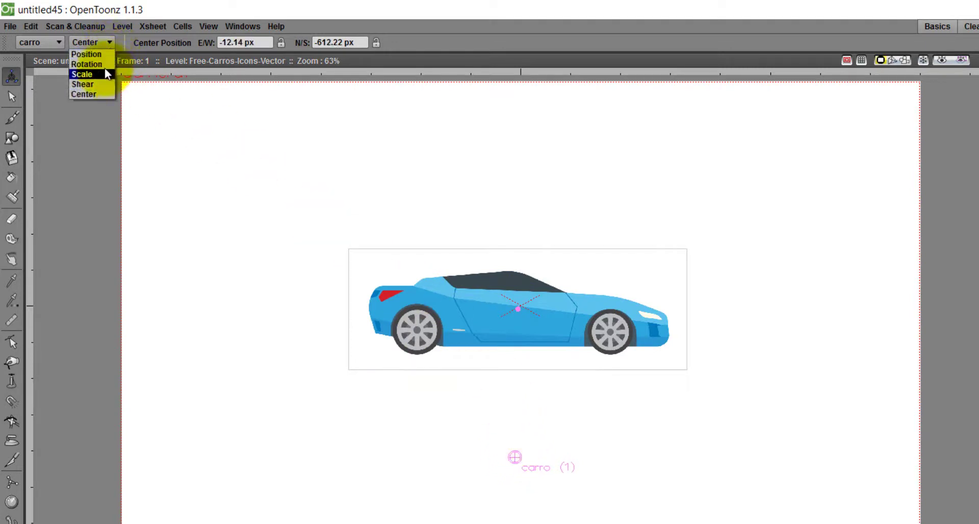
pyautogui.click(94, 65)
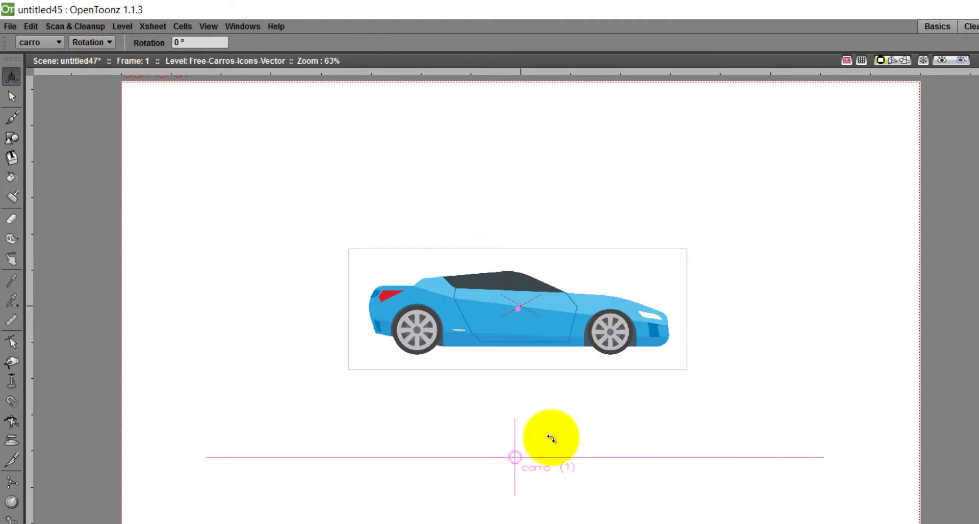
pyautogui.moveTo(620, 319)
pyautogui.mouseDown()
pyautogui.moveTo(470, 321)
pyautogui.moveTo(464, 487)
pyautogui.moveTo(643, 403)
pyautogui.moveTo(485, 295)
pyautogui.moveTo(357, 520)
pyautogui.moveTo(634, 355)
pyautogui.moveTo(531, 306)
pyautogui.moveTo(632, 511)
pyautogui.moveTo(435, 342)
pyautogui.moveTo(557, 504)
pyautogui.moveTo(568, 466)
pyautogui.moveTo(619, 447)
pyautogui.mouseUp()
pyautogui.click(193, 42)
pyautogui.write('0')
pyautogui.press('Return')
# Move the center point back to the middle of the car.
pyautogui.click(109, 42)
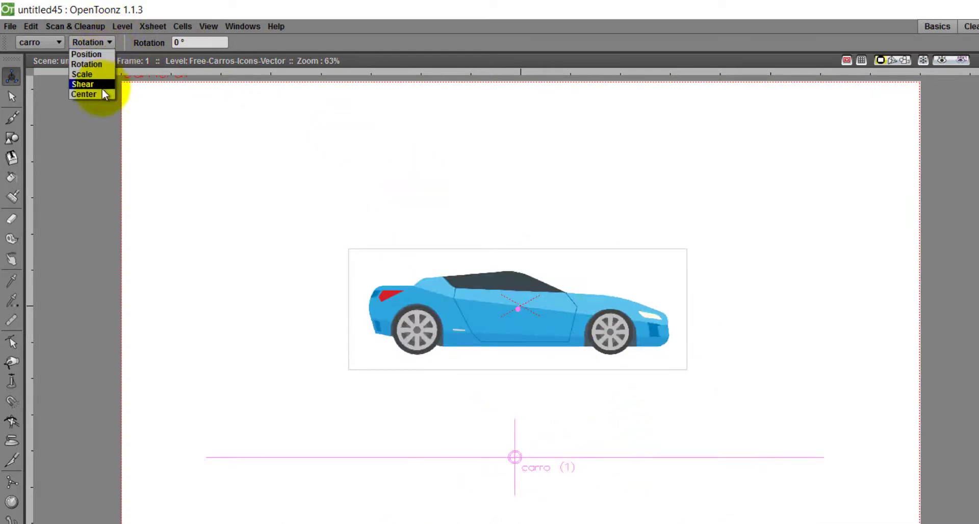
pyautogui.click(84, 82)
pyautogui.moveTo(516, 457)
pyautogui.mouseDown()
pyautogui.moveTo(516, 301)
pyautogui.moveTo(448, 427)
pyautogui.moveTo(586, 400)
pyautogui.moveTo(528, 432)
pyautogui.moveTo(714, 315)
pyautogui.mouseUp()
# Try rotating the car freehand around its restored center to about -819°, and undo the rotation.
pyautogui.click(110, 43)
pyautogui.click(86, 63)
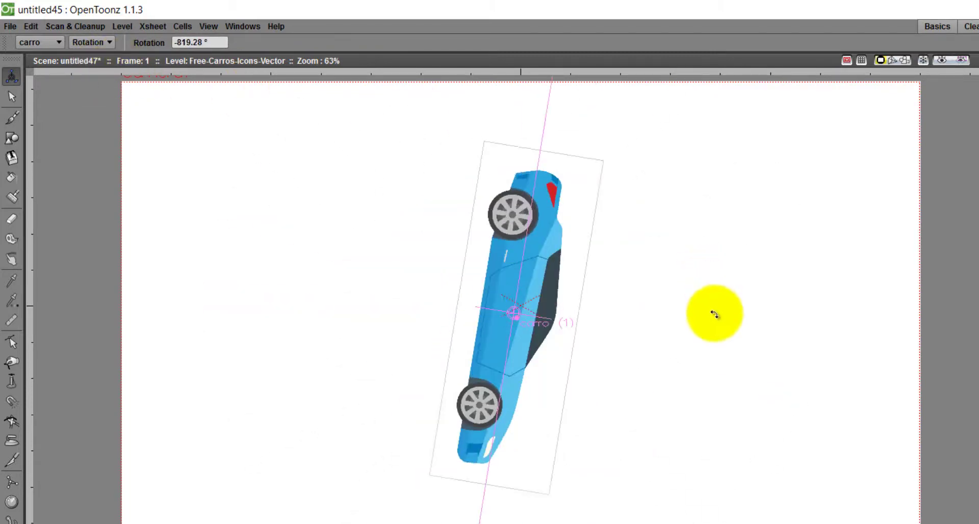
pyautogui.hotkey('ctrl', 'z')
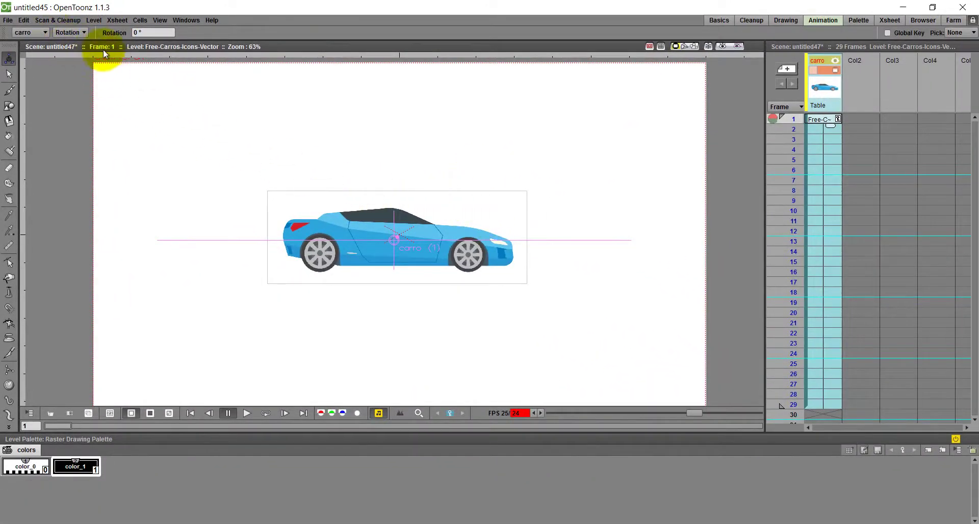
# At frame 17, move the car horizontally onto the canvas's right edge using the Position option.
pyautogui.click(83, 42)
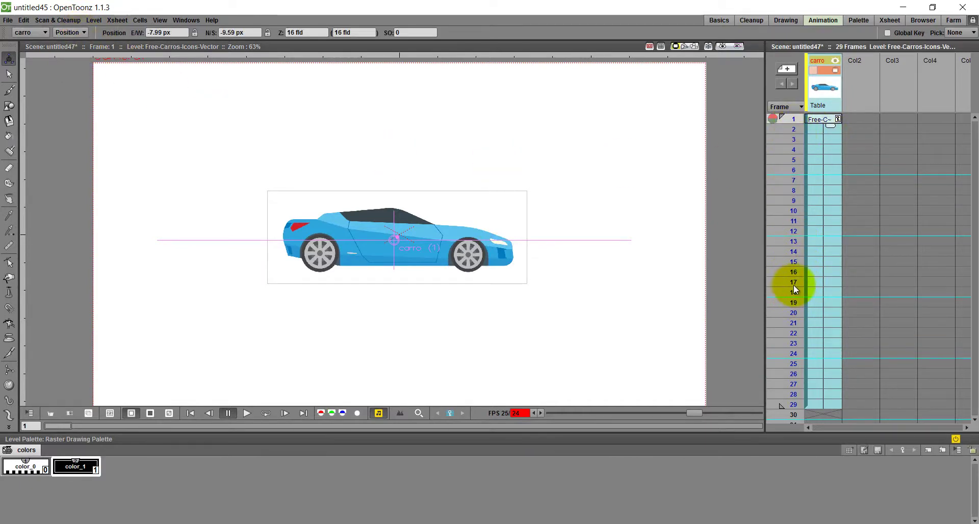
pyautogui.click(829, 281)
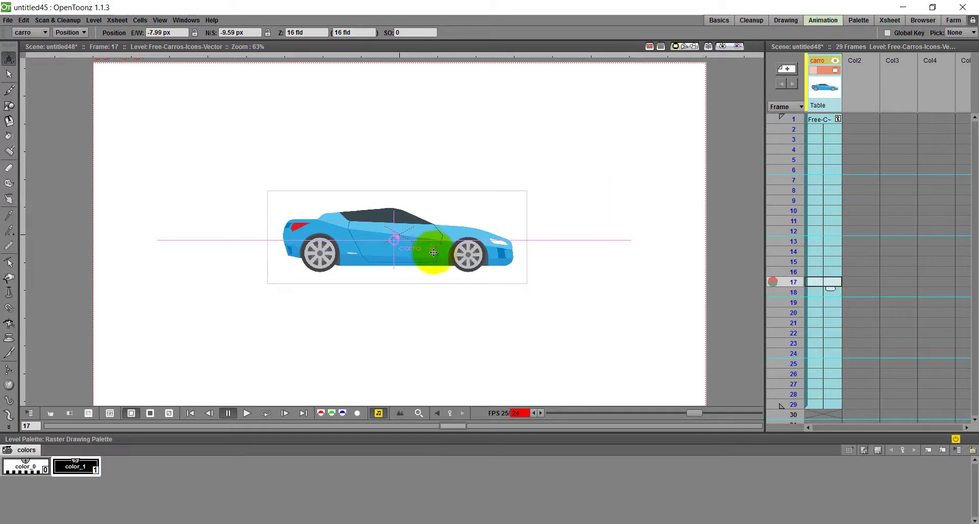
pyautogui.moveTo(417, 252); pyautogui.dragTo(658, 284)
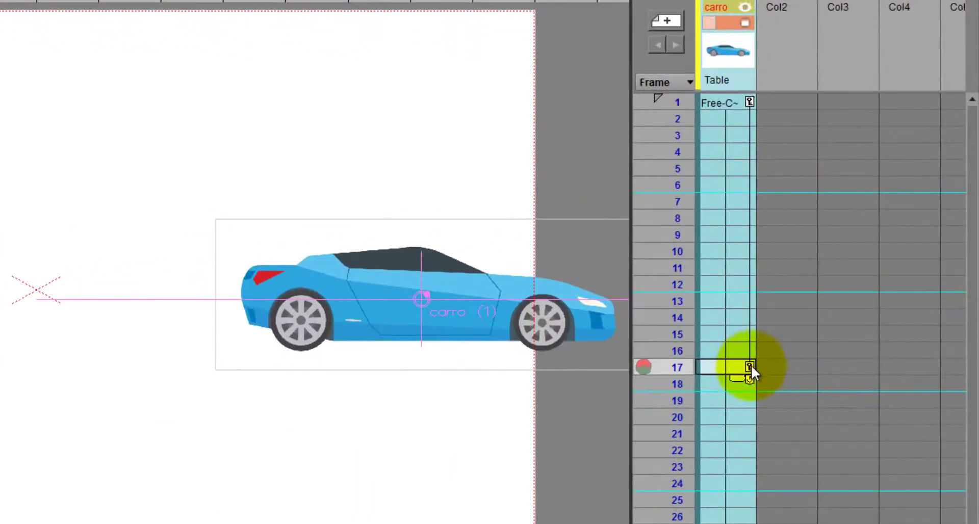
# Compare the car's keyframes at frames 1 and 17, and at frame 1 move the car onto the canvas's left edge.
pyautogui.click(751, 366)
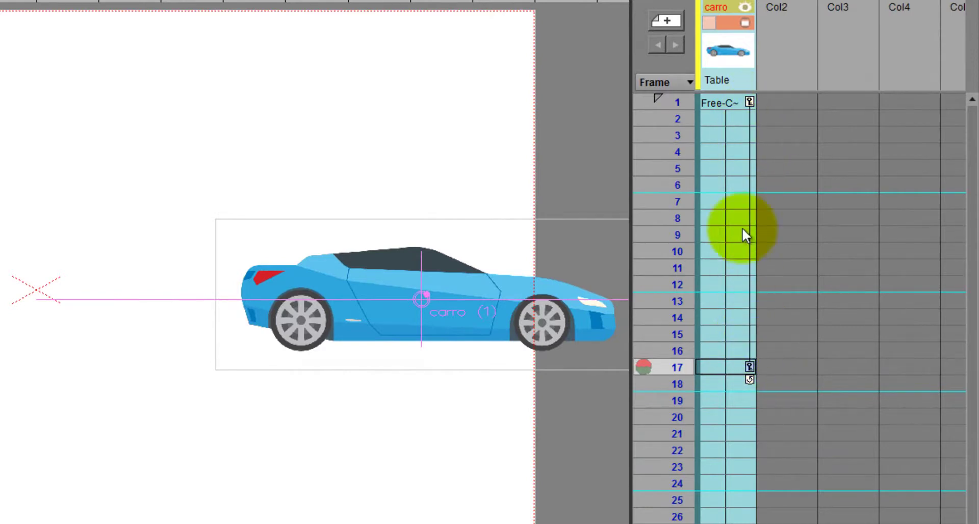
pyautogui.click(697, 102)
pyautogui.click(683, 363)
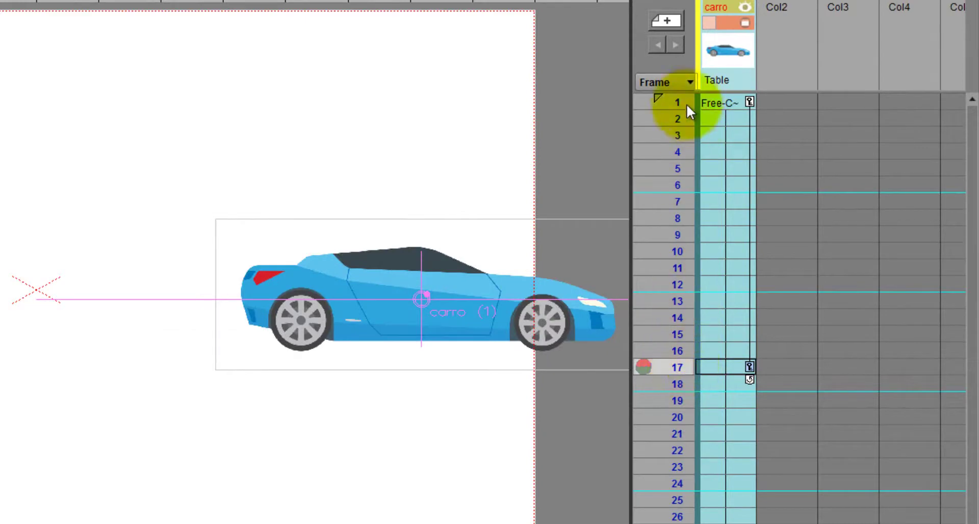
pyautogui.click(686, 105)
pyautogui.click(686, 368)
pyautogui.click(690, 105)
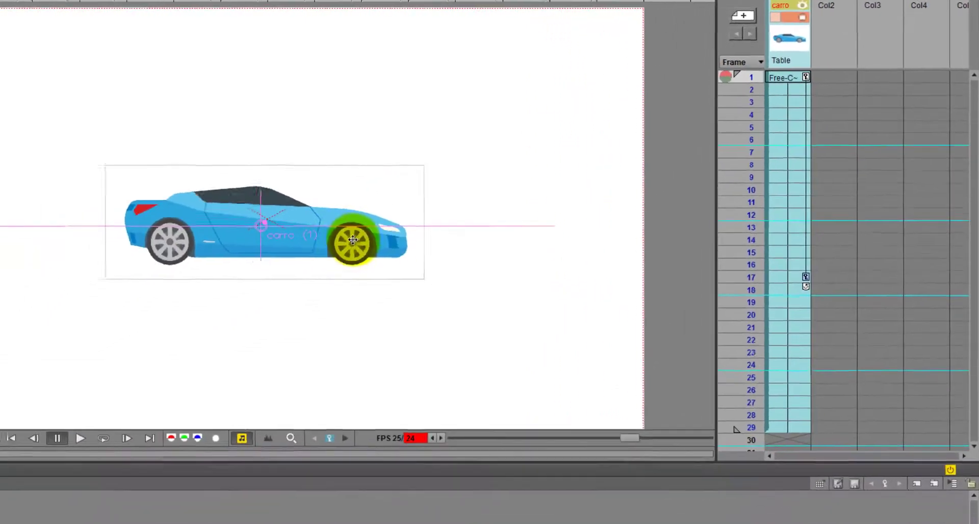
pyautogui.moveTo(352, 240); pyautogui.dragTo(56, 282)
# Speed up the car's movement by shifting its end keyframe to frame 9, and play the animation.
pyautogui.moveTo(776, 81); pyautogui.dragTo(810, 69)
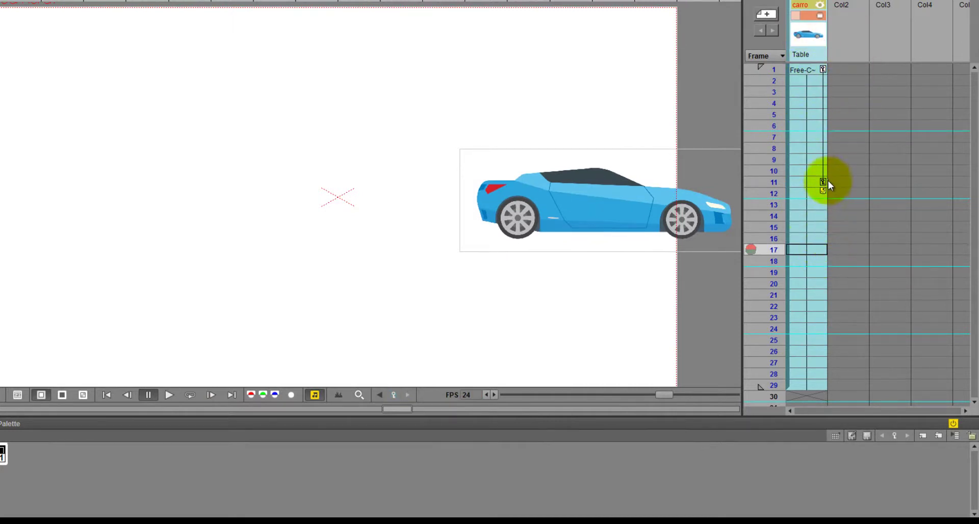
pyautogui.moveTo(824, 170); pyautogui.dragTo(824, 160)
pyautogui.click(782, 74)
pyautogui.moveTo(782, 75)
pyautogui.mouseDown()
pyautogui.moveTo(782, 153)
pyautogui.moveTo(792, 72)
pyautogui.mouseUp()
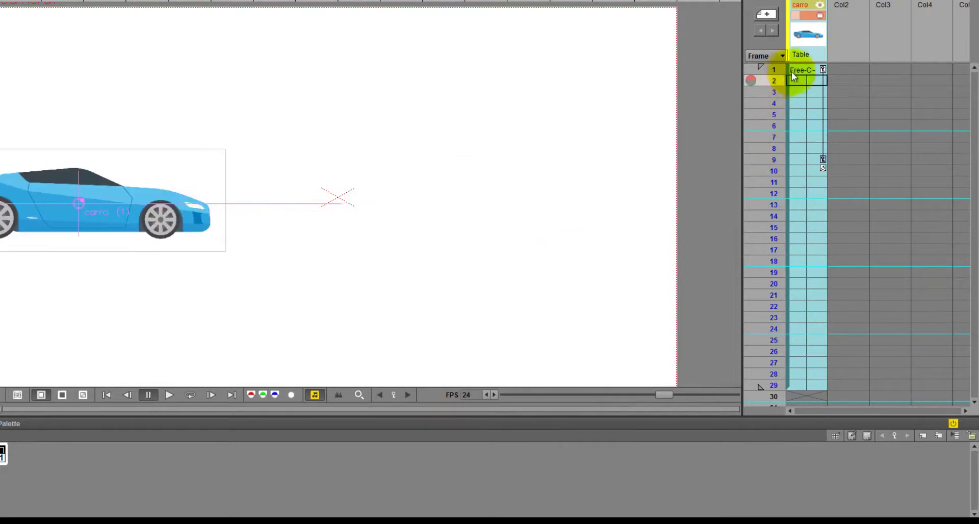
pyautogui.press('p')
# Slow the car's movement by shifting its end keyframe to frame 27, and play the animation.
pyautogui.moveTo(823, 159); pyautogui.dragTo(828, 360)
pyautogui.click(778, 75)
pyautogui.press('p')
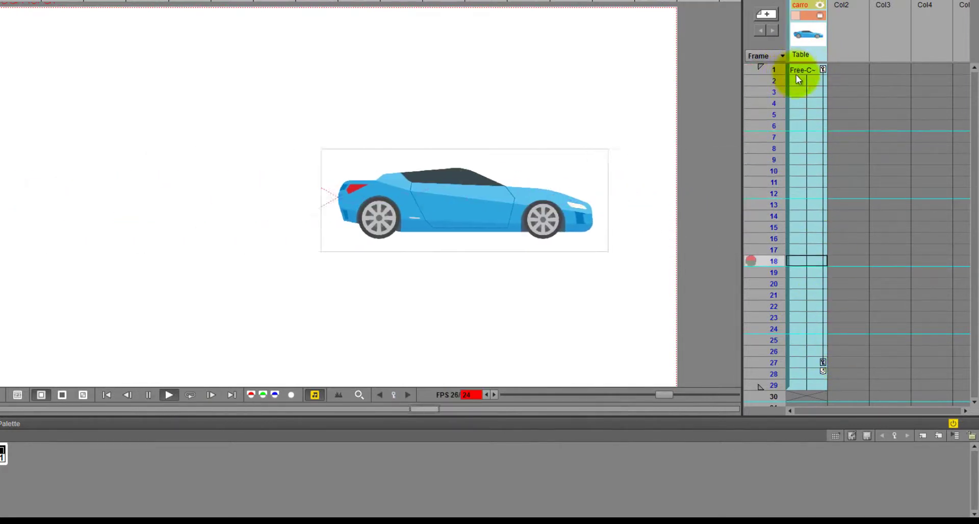
pyautogui.moveTo(777, 71); pyautogui.dragTo(784, 198)
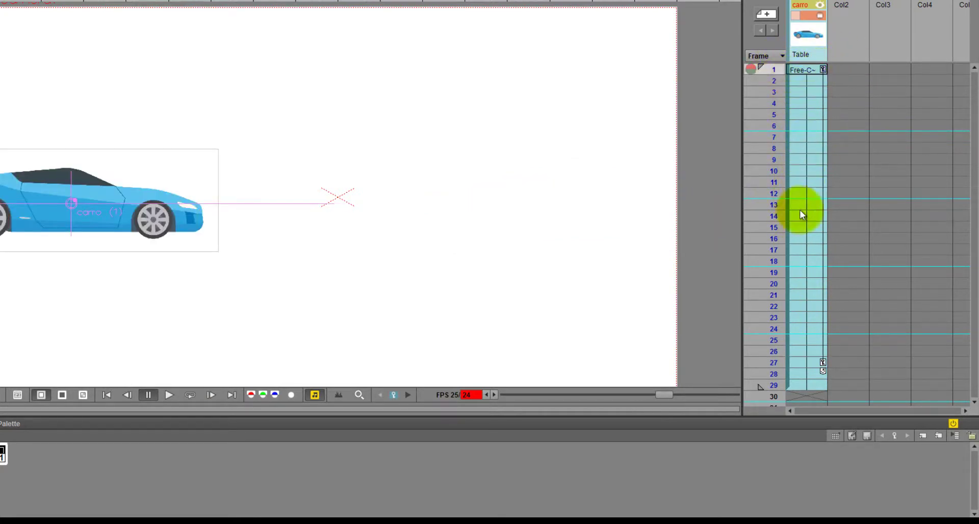
# Try repeating the car's starting position as a keyframe at frame 29, play the animation, and delete that keyframe.
pyautogui.click(822, 386)
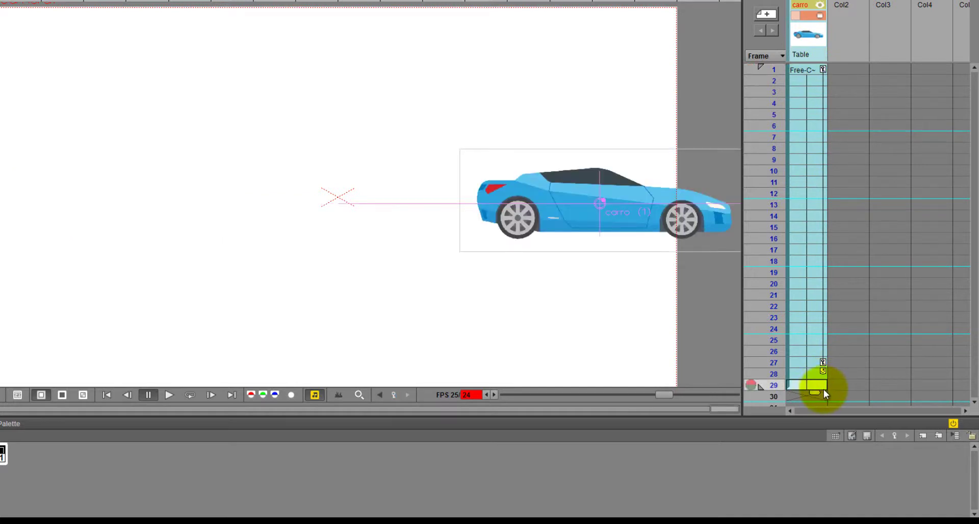
pyautogui.click(822, 386)
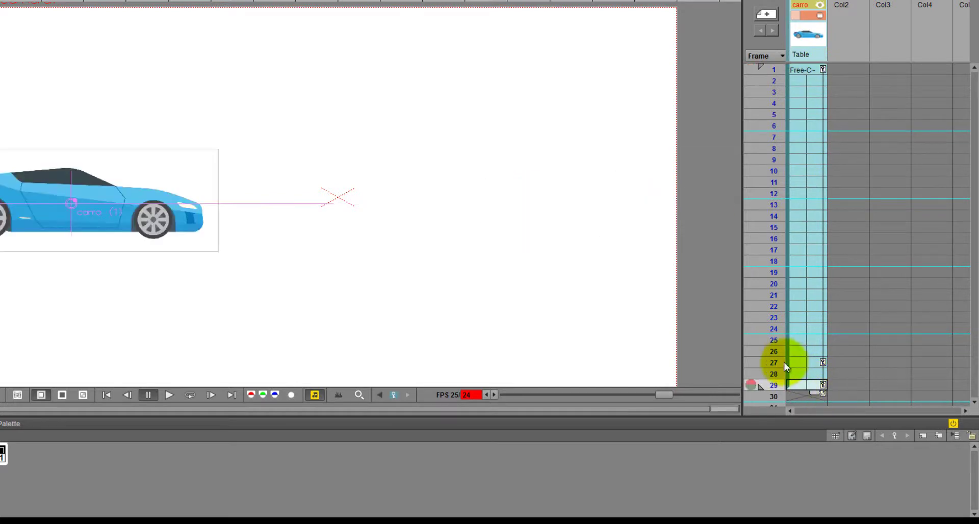
pyautogui.moveTo(784, 362)
pyautogui.mouseDown()
pyautogui.moveTo(777, 349)
pyautogui.moveTo(779, 371)
pyautogui.mouseUp()
pyautogui.press('p')
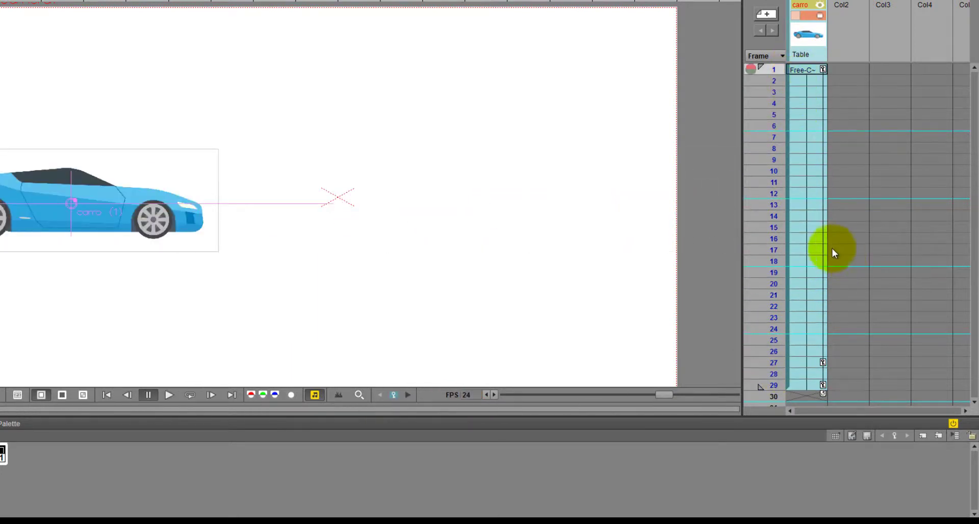
pyautogui.click(823, 385)
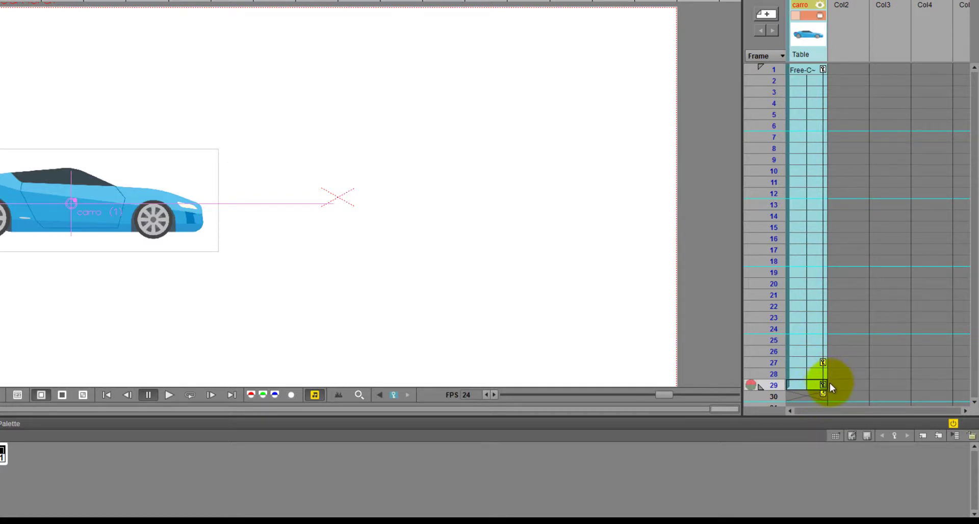
pyautogui.press('Delete')
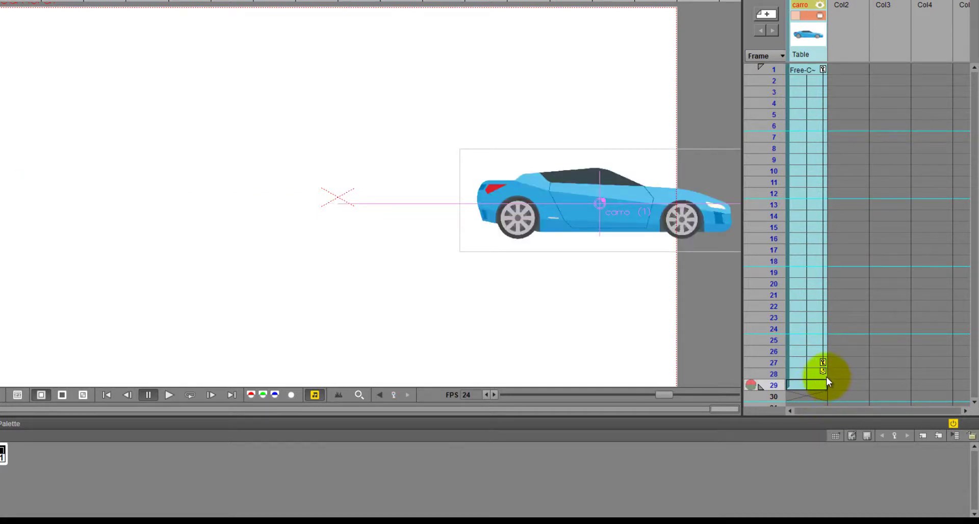
# Shift the car's end keyframe to frame 10, and try cycling the movement through frame 29.
pyautogui.moveTo(824, 362); pyautogui.dragTo(827, 171)
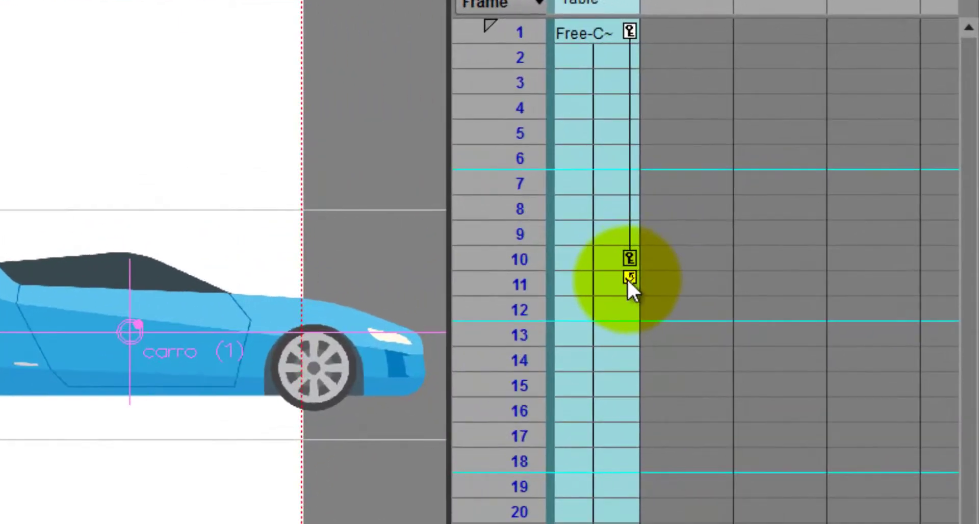
pyautogui.moveTo(524, 39)
pyautogui.mouseDown()
pyautogui.moveTo(522, 142)
pyautogui.moveTo(535, 250)
pyautogui.mouseUp()
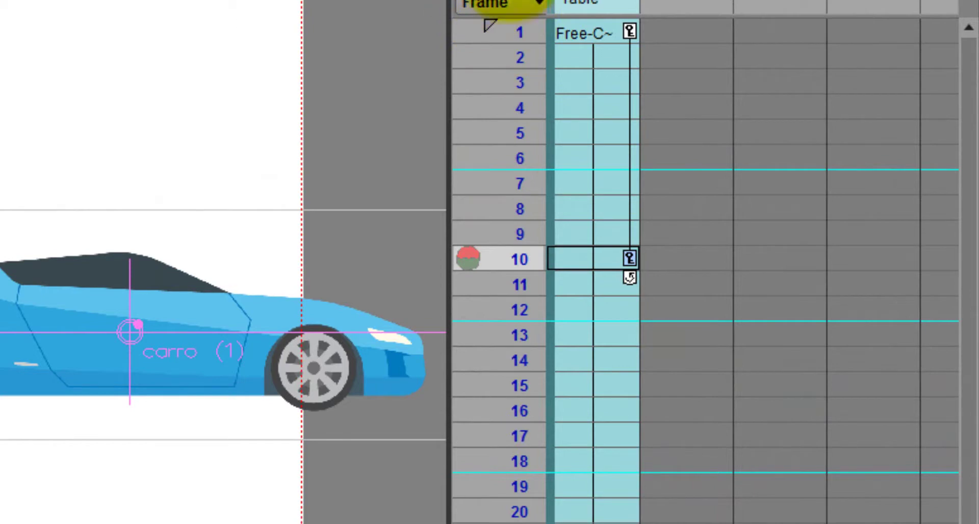
pyautogui.click(630, 278)
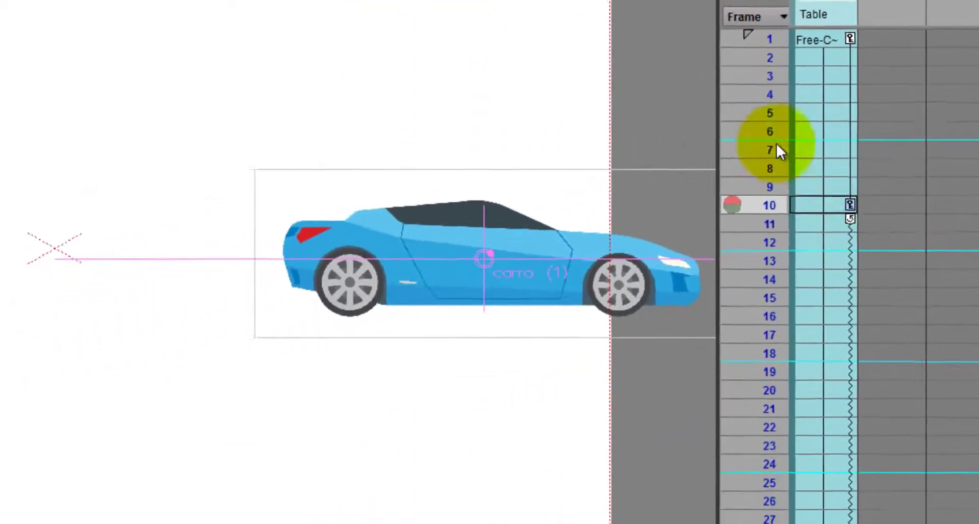
pyautogui.moveTo(779, 39); pyautogui.dragTo(796, 262)
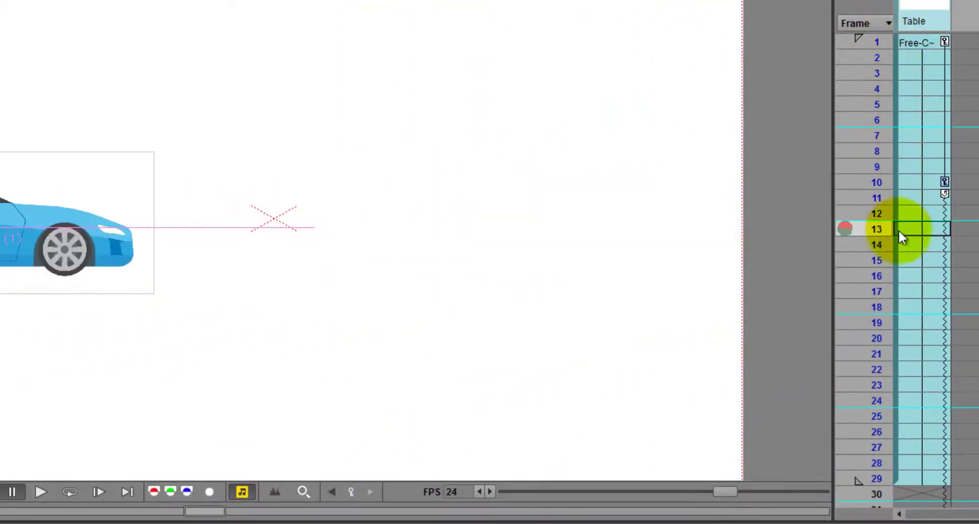
pyautogui.moveTo(900, 232); pyautogui.dragTo(914, 178)
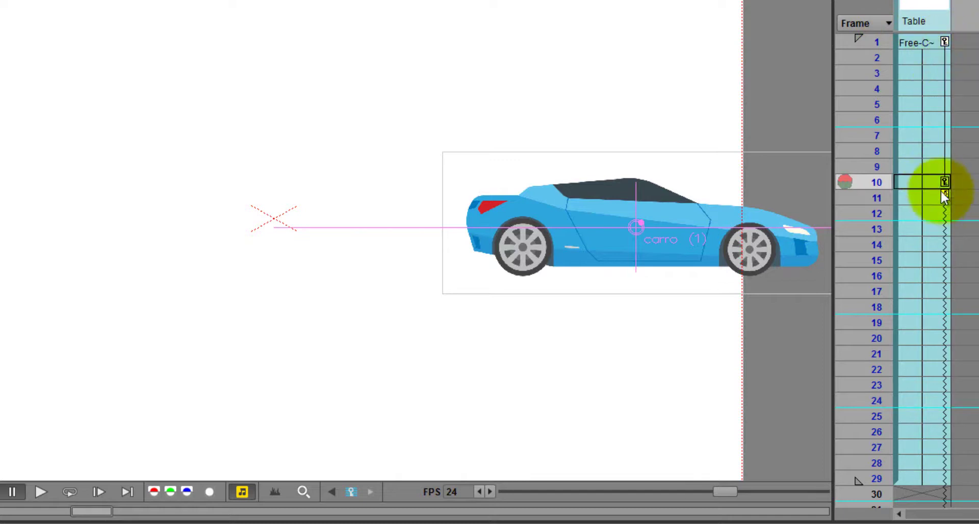
pyautogui.moveTo(883, 181); pyautogui.dragTo(941, 179)
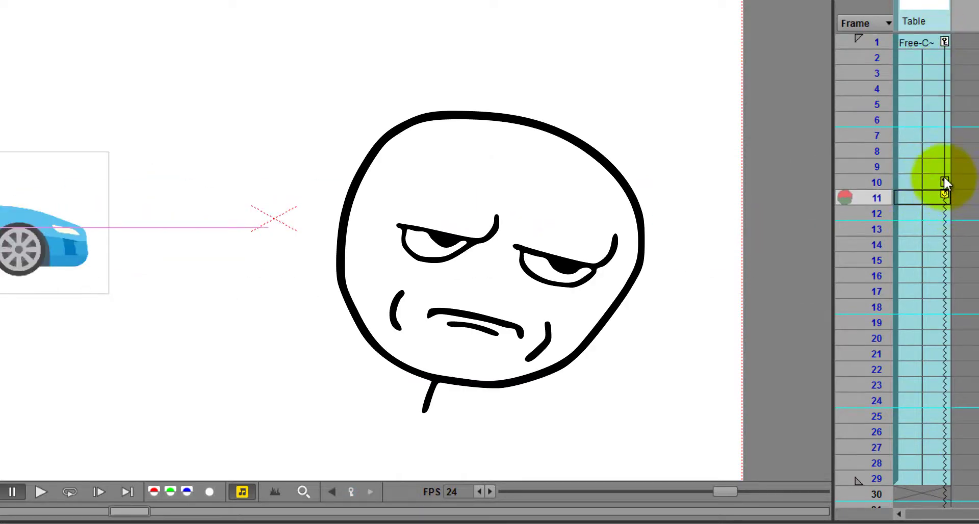
pyautogui.moveTo(881, 181)
pyautogui.mouseDown()
pyautogui.moveTo(898, 47)
pyautogui.moveTo(929, 478)
pyautogui.mouseUp()
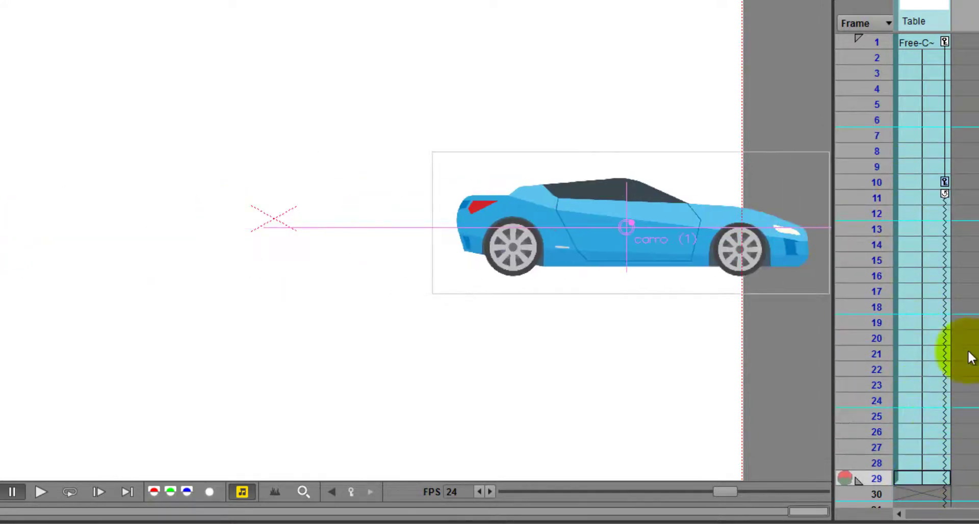
# Shift the car's end keyframe from frame 10 to frame 21, and set another keyframe at frame 5.
pyautogui.moveTo(895, 89)
pyautogui.mouseDown()
pyautogui.moveTo(903, 186)
pyautogui.moveTo(893, 41)
pyautogui.moveTo(873, 144)
pyautogui.moveTo(878, 41)
pyautogui.moveTo(876, 103)
pyautogui.mouseUp()
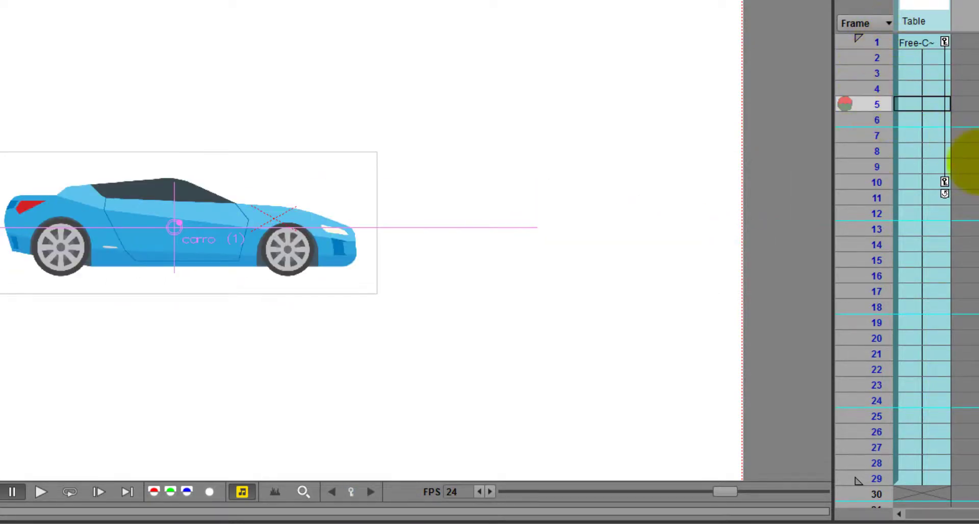
pyautogui.click(945, 181)
pyautogui.moveTo(945, 181); pyautogui.dragTo(944, 214)
pyautogui.moveTo(938, 265); pyautogui.dragTo(945, 353)
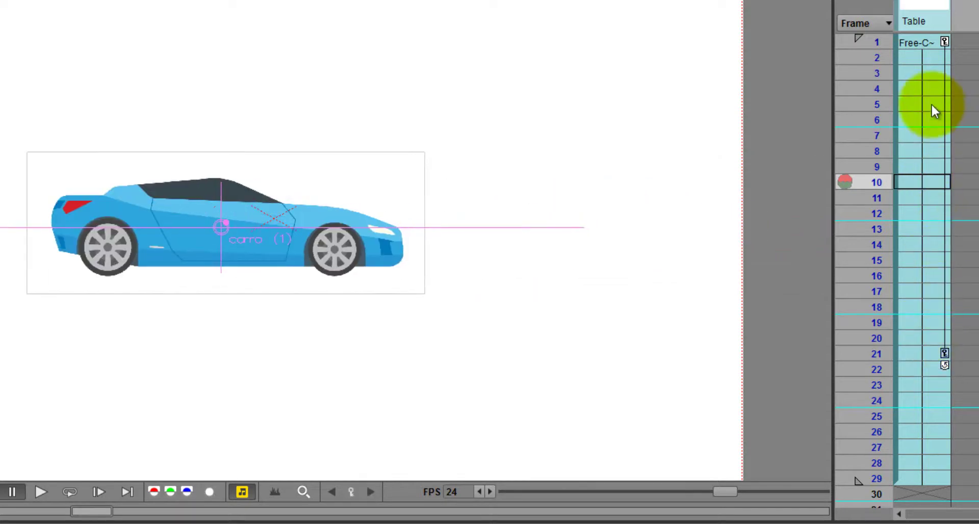
pyautogui.click(936, 106)
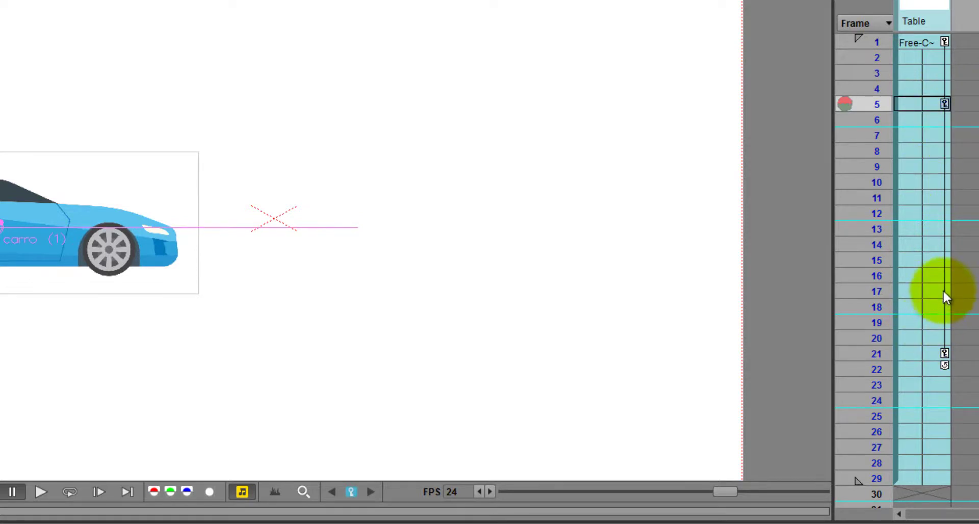
pyautogui.click(877, 354)
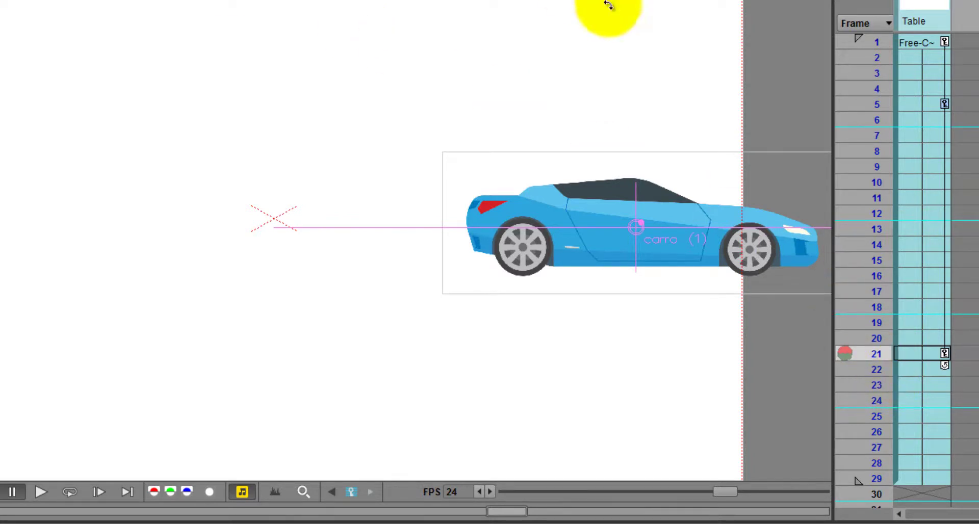
# Try rotating the car nose-down at frame 21, and play the animation.
pyautogui.moveTo(813, 247); pyautogui.dragTo(971, 347)
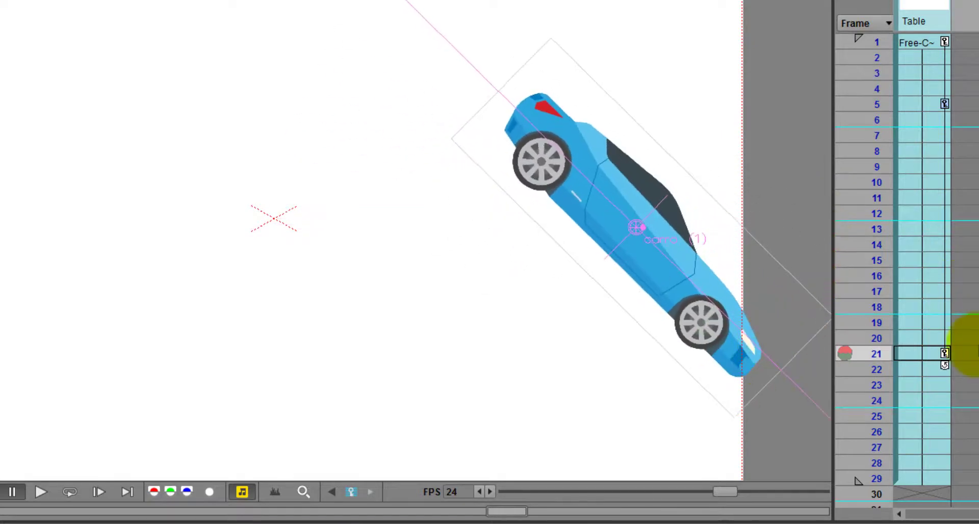
pyautogui.moveTo(882, 43)
pyautogui.mouseDown()
pyautogui.moveTo(891, 229)
pyautogui.moveTo(870, 291)
pyautogui.moveTo(878, 43)
pyautogui.mouseUp()
pyautogui.press('p')
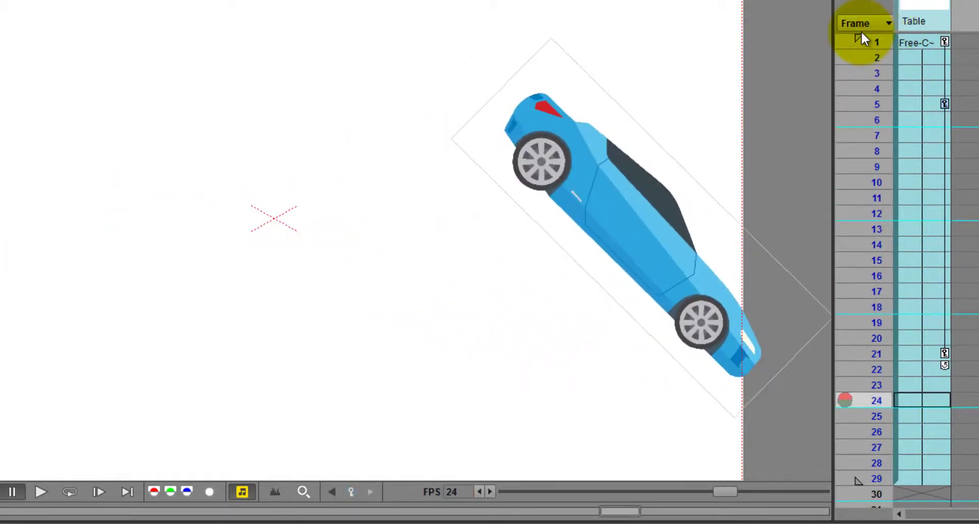
pyautogui.press('p')
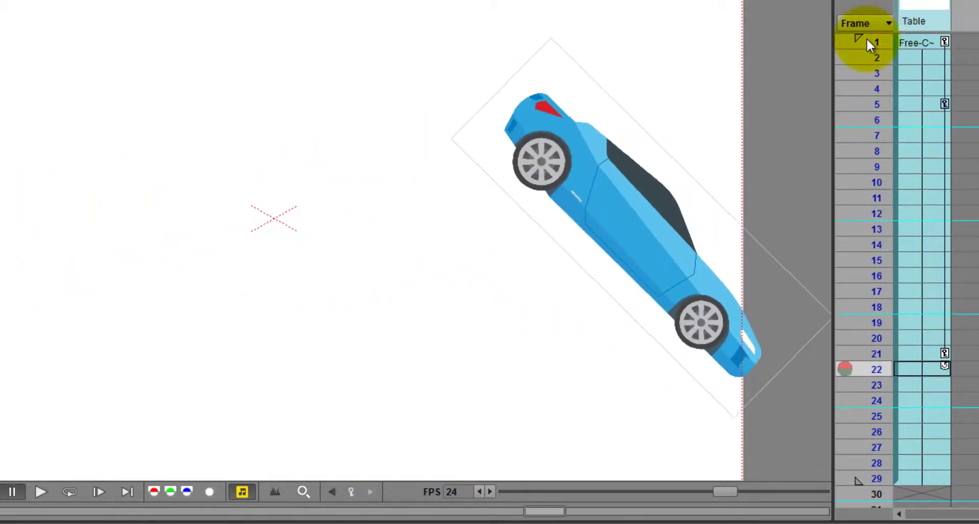
pyautogui.click(873, 104)
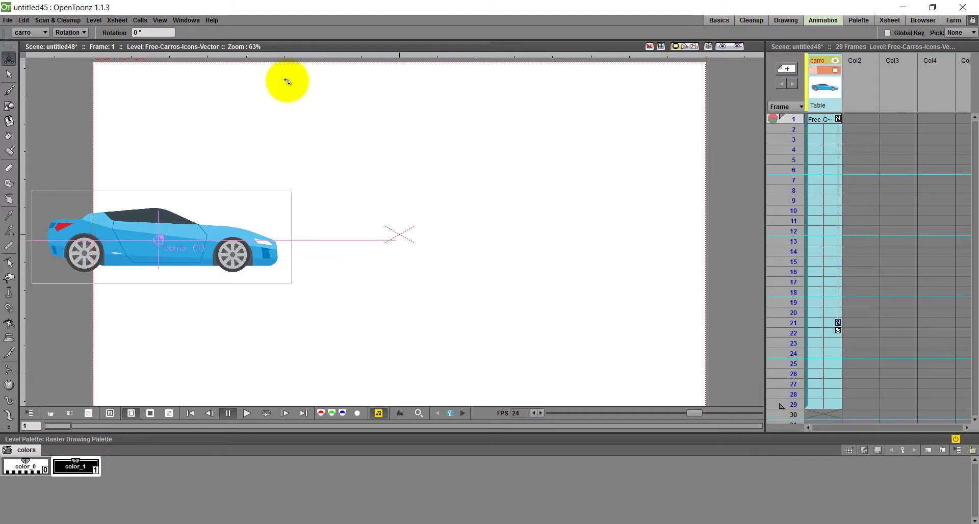
# Open the Function Editor, make it tall enough for all 29 frames, and position it over the canvas.
pyautogui.click(190, 22)
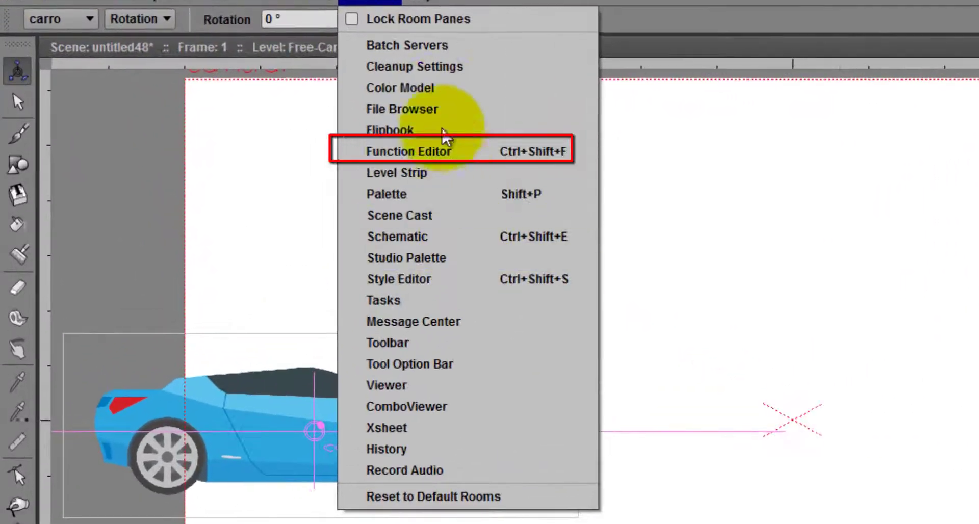
pyautogui.click(451, 151)
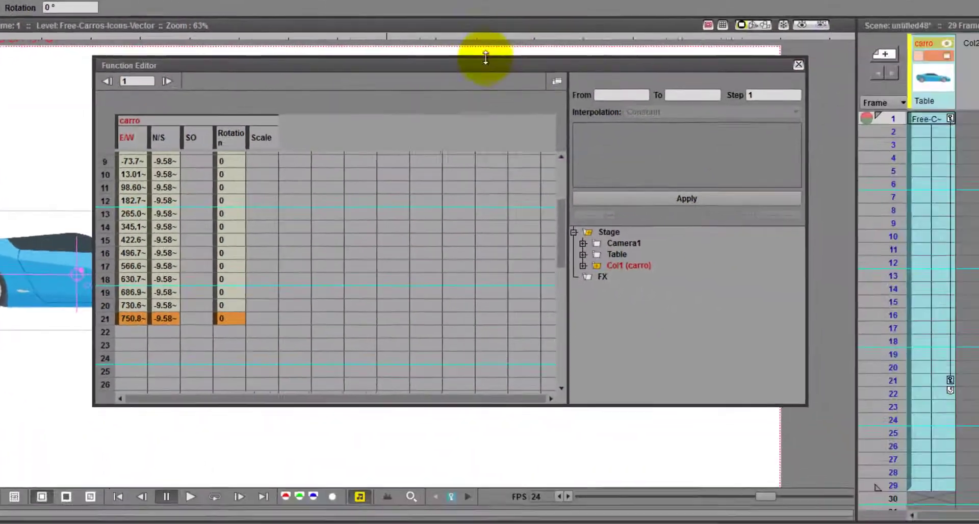
pyautogui.moveTo(485, 57); pyautogui.dragTo(565, 91)
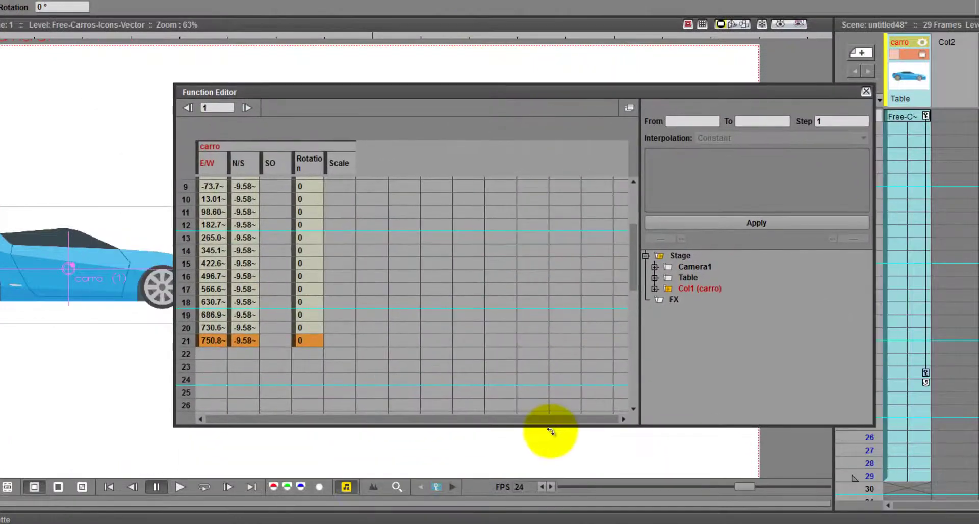
pyautogui.moveTo(554, 425); pyautogui.dragTo(553, 461)
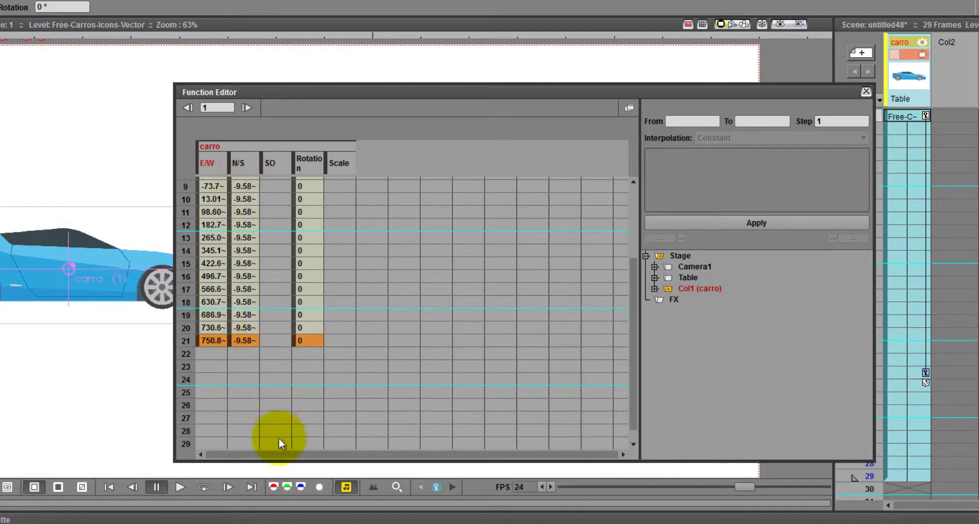
pyautogui.moveTo(492, 92); pyautogui.dragTo(531, 103)
pyautogui.moveTo(553, 134); pyautogui.dragTo(489, 118)
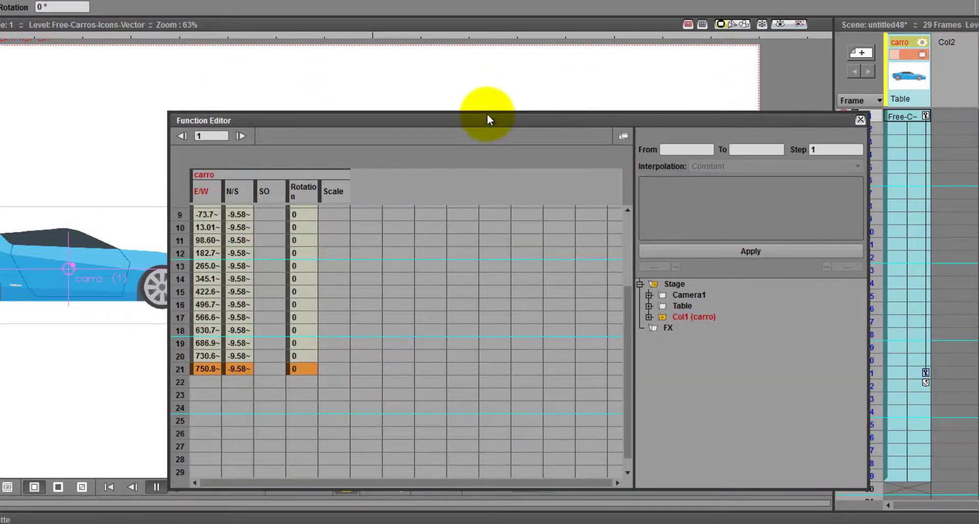
pyautogui.moveTo(481, 120); pyautogui.dragTo(514, 145)
pyautogui.moveTo(573, 134); pyautogui.dragTo(559, 100)
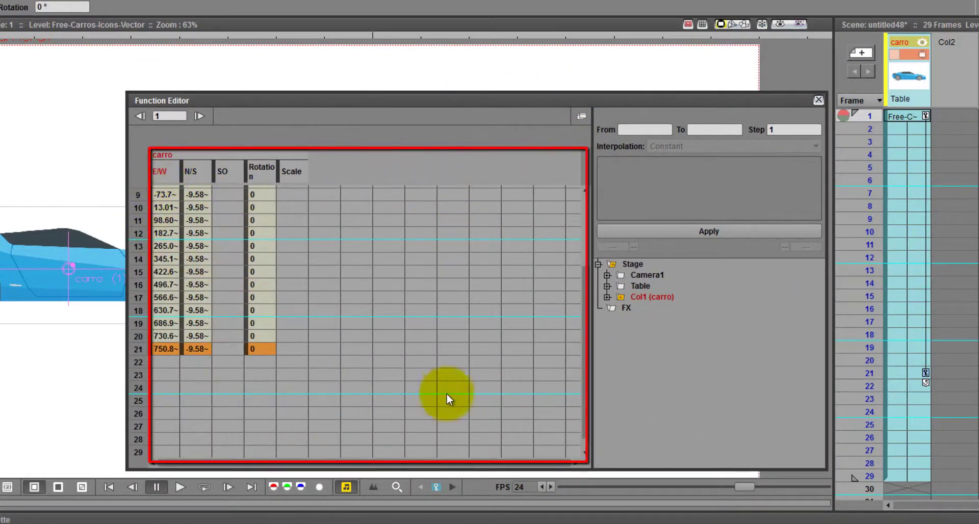
# Examine the car's E/W movement segment at frame 8 and the Stage and FX groups in the Function Editor.
pyautogui.moveTo(131, 206)
pyautogui.mouseDown()
pyautogui.moveTo(133, 318)
pyautogui.moveTo(137, 197)
pyautogui.moveTo(151, 279)
pyautogui.moveTo(157, 217)
pyautogui.moveTo(137, 186)
pyautogui.mouseUp()
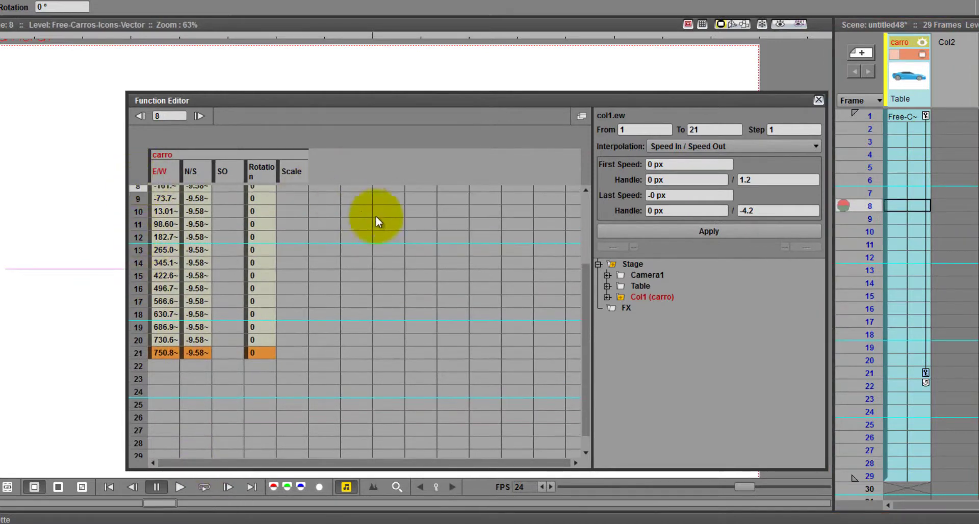
pyautogui.moveTo(588, 299); pyautogui.dragTo(587, 203)
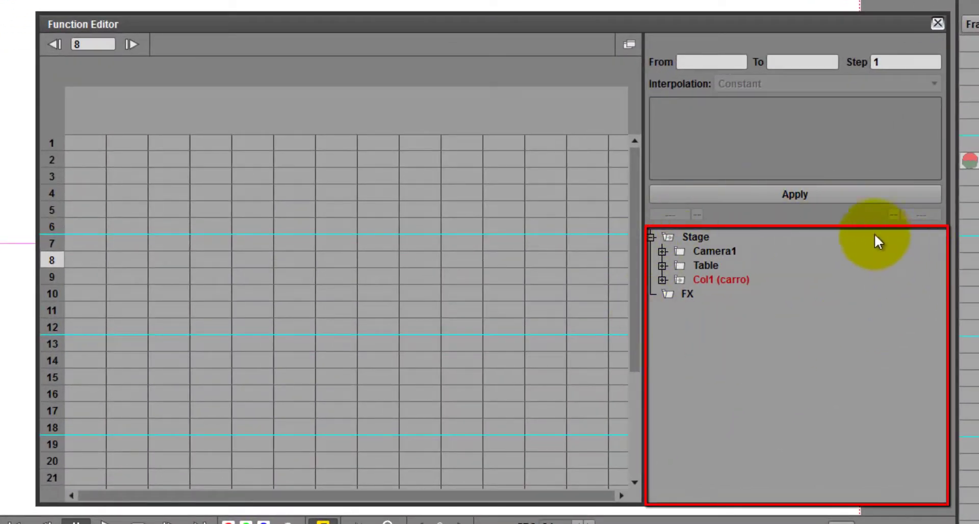
pyautogui.click(685, 241)
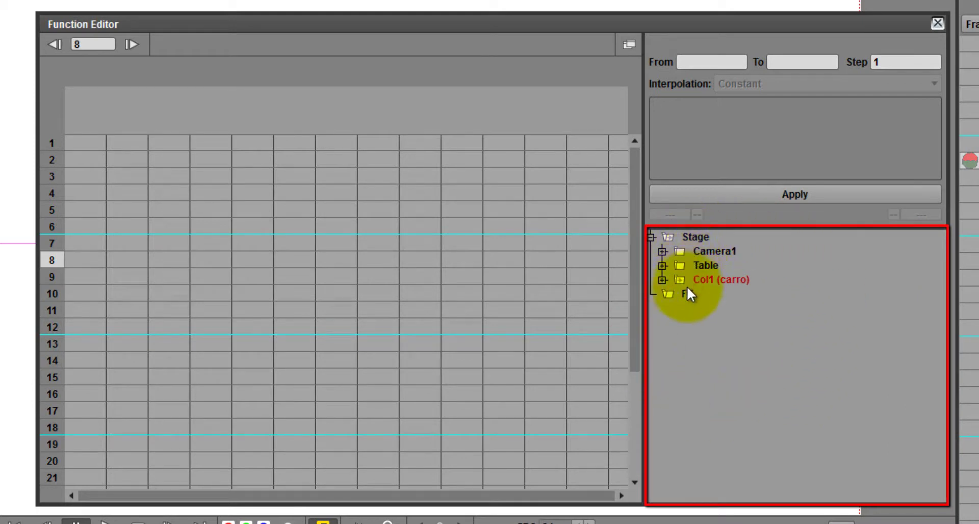
pyautogui.click(682, 322)
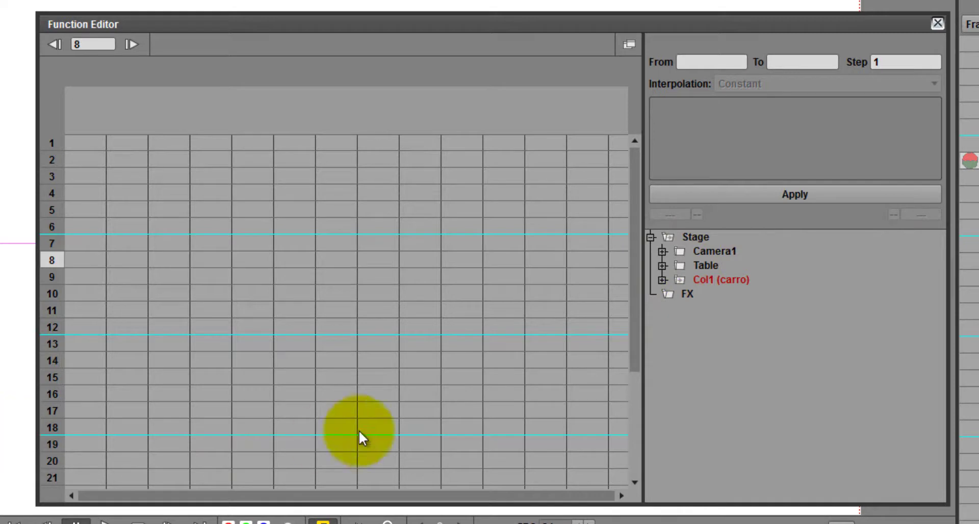
pyautogui.click(681, 243)
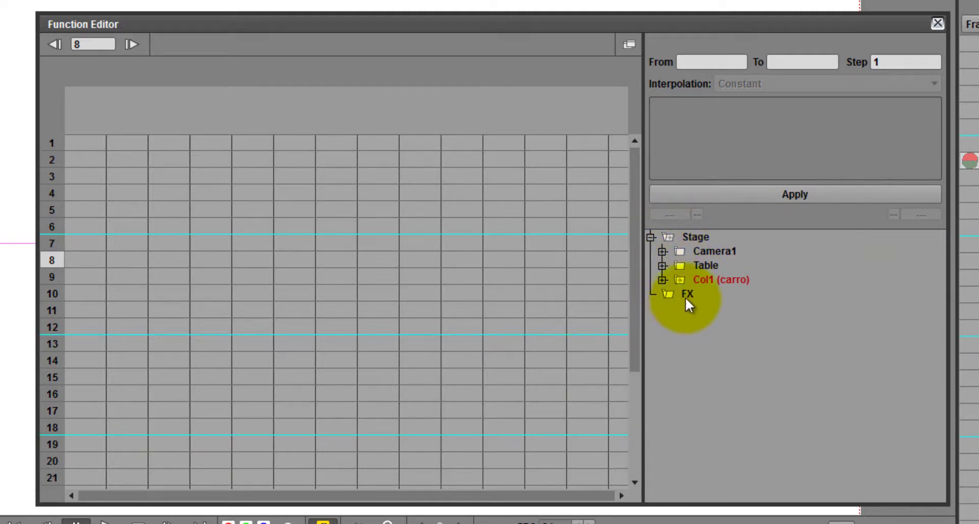
# Try showing and hiding all Stage channels in the Function Editor, and collapse the Stage group.
pyautogui.click(668, 237)
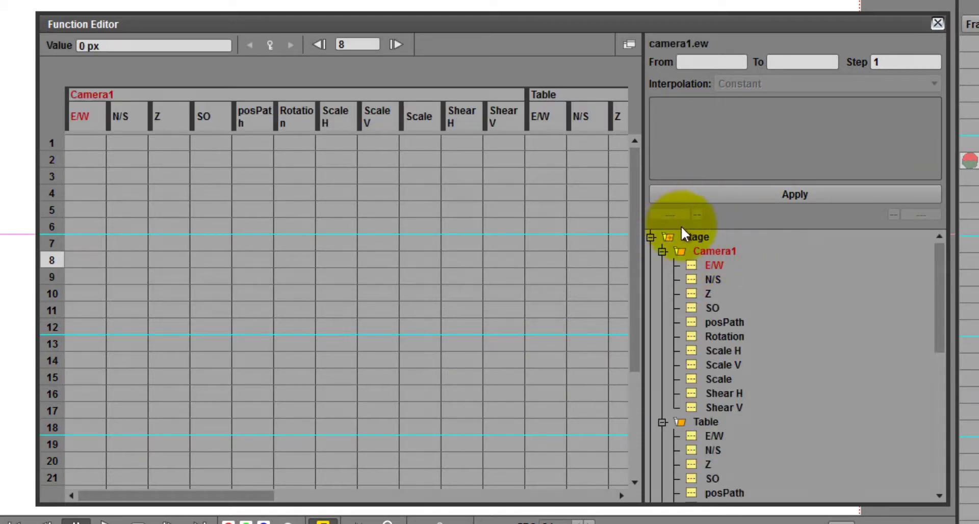
pyautogui.click(669, 237)
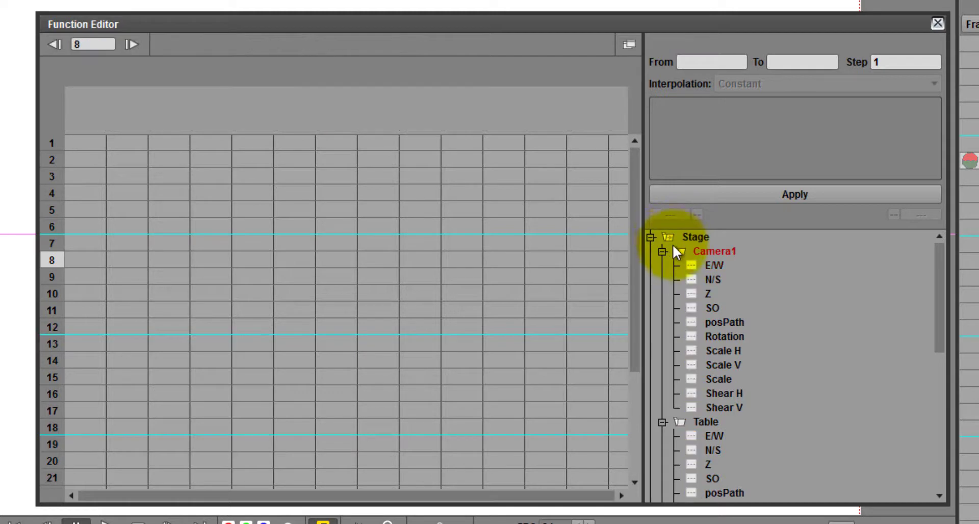
pyautogui.click(666, 239)
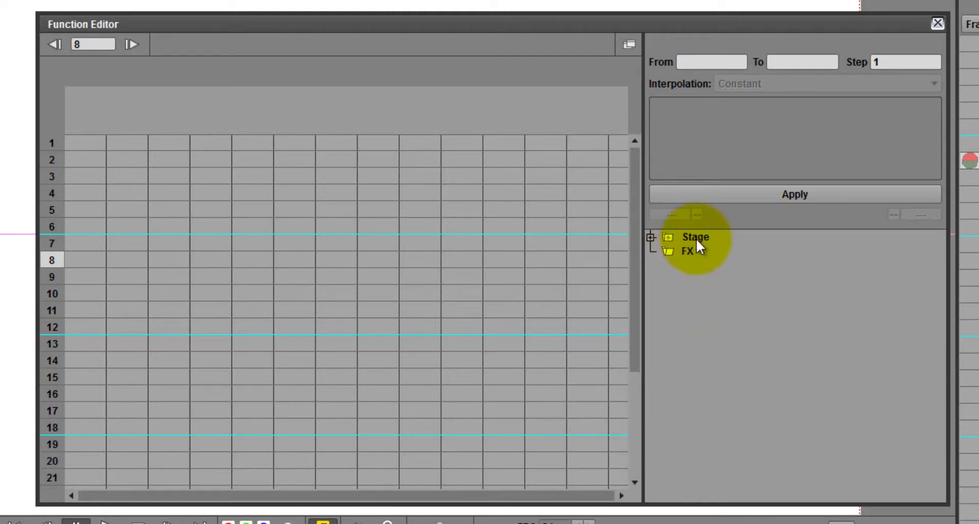
# Expand the Stage group and look through the channels of Camera1, Table and Col1 (carro).
pyautogui.click(650, 237)
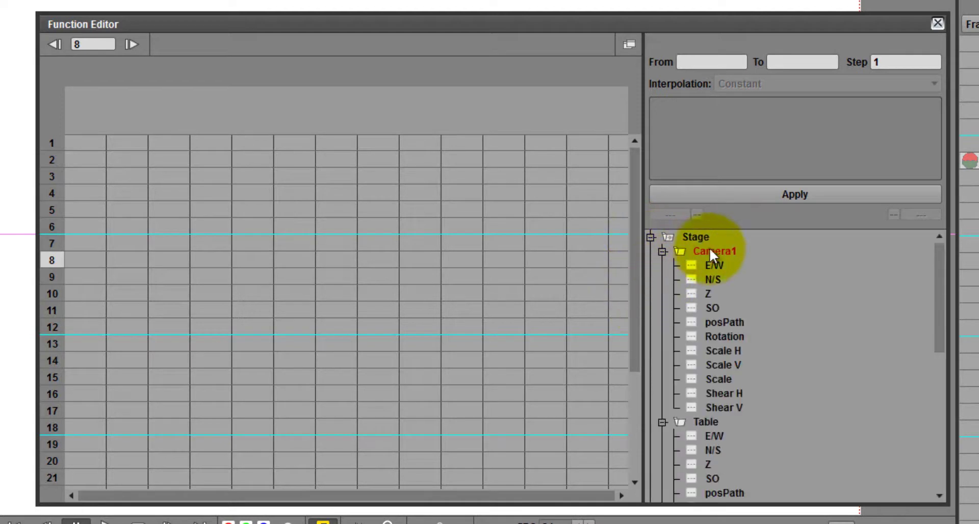
pyautogui.scroll(-3, 940, 279)
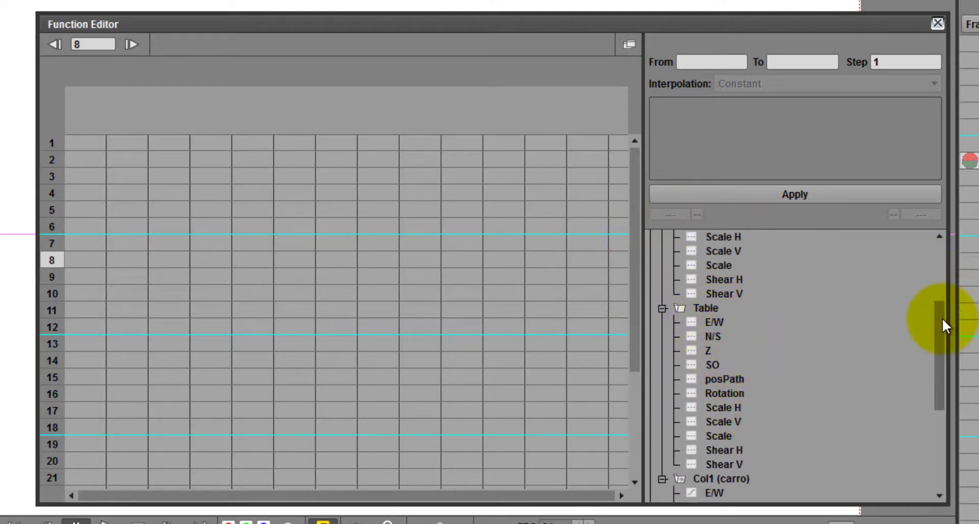
pyautogui.moveTo(942, 322); pyautogui.dragTo(925, 432)
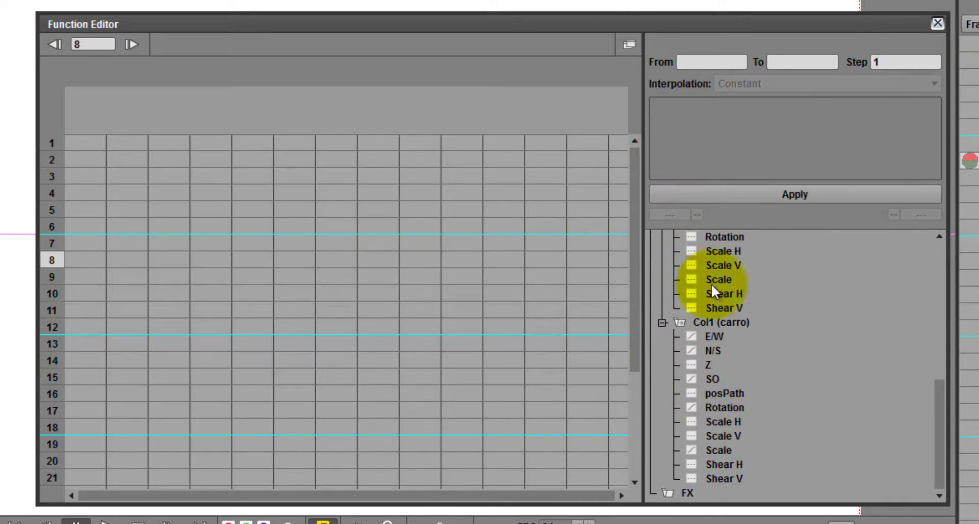
pyautogui.moveTo(942, 390); pyautogui.dragTo(944, 237)
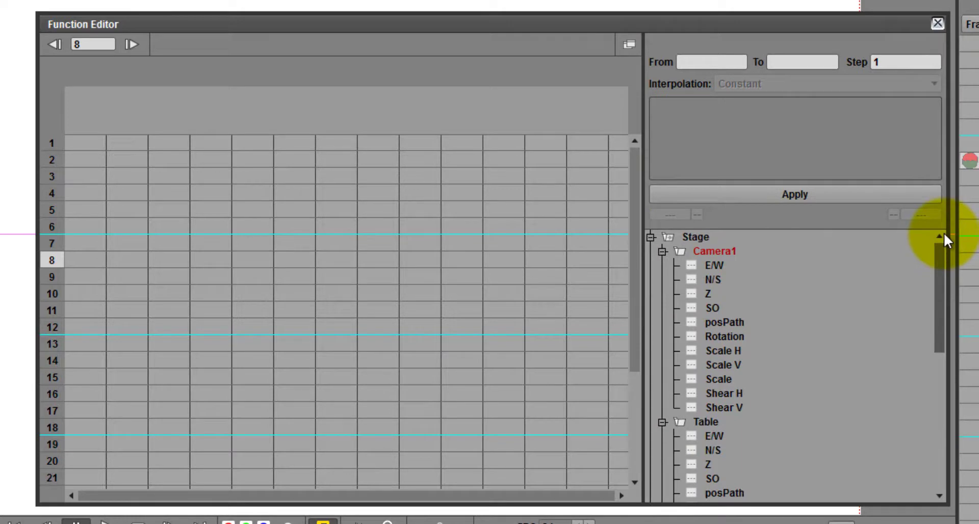
# Collapse the Stage group, and display all of its channels in the Function Editor's frame grid.
pyautogui.click(651, 237)
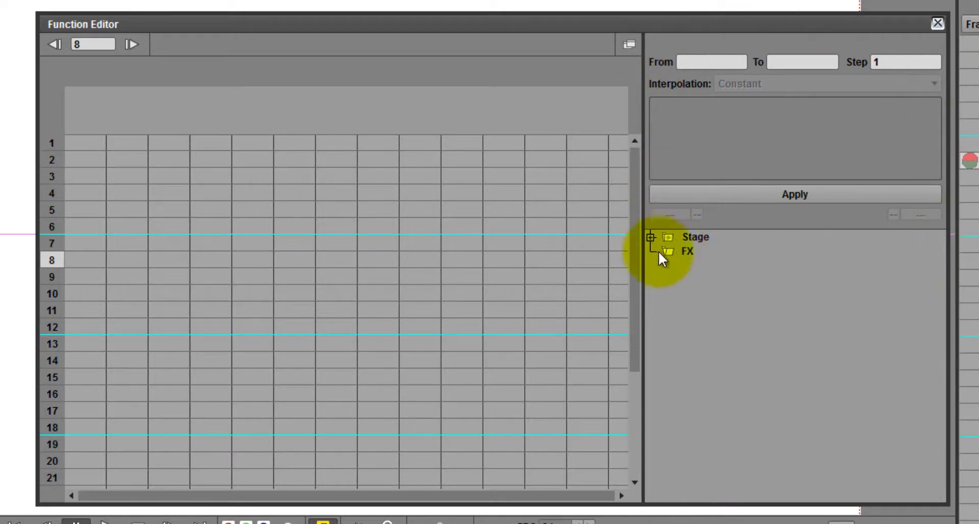
pyautogui.click(651, 237)
pyautogui.click(651, 237)
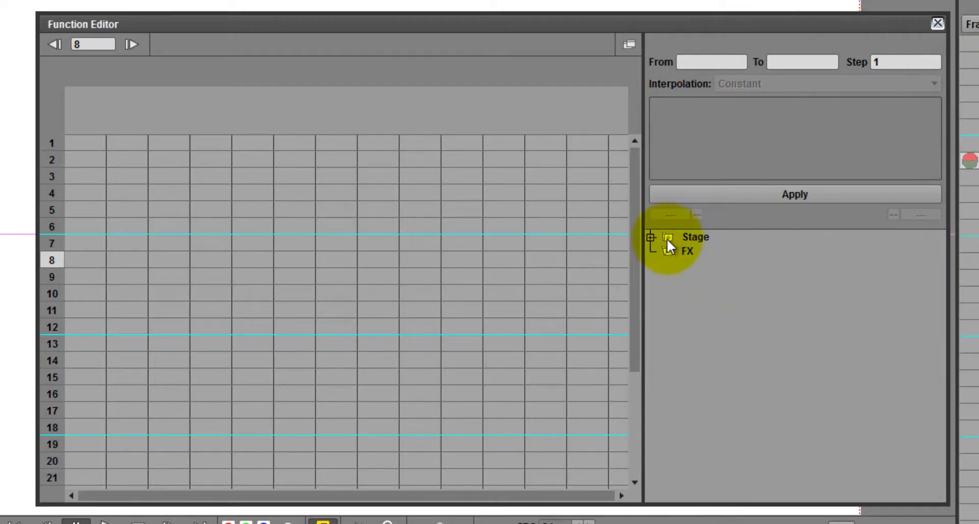
pyautogui.click(667, 238)
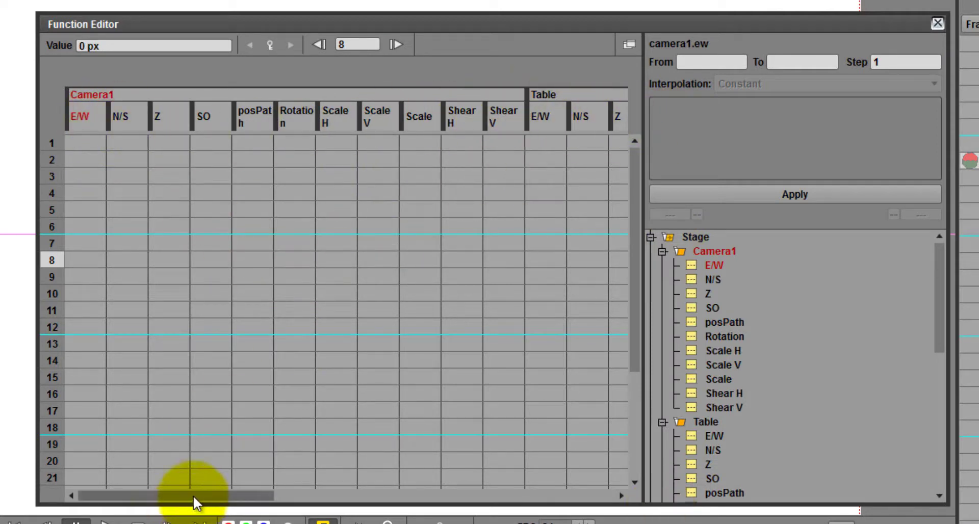
pyautogui.moveTo(193, 496); pyautogui.dragTo(119, 488)
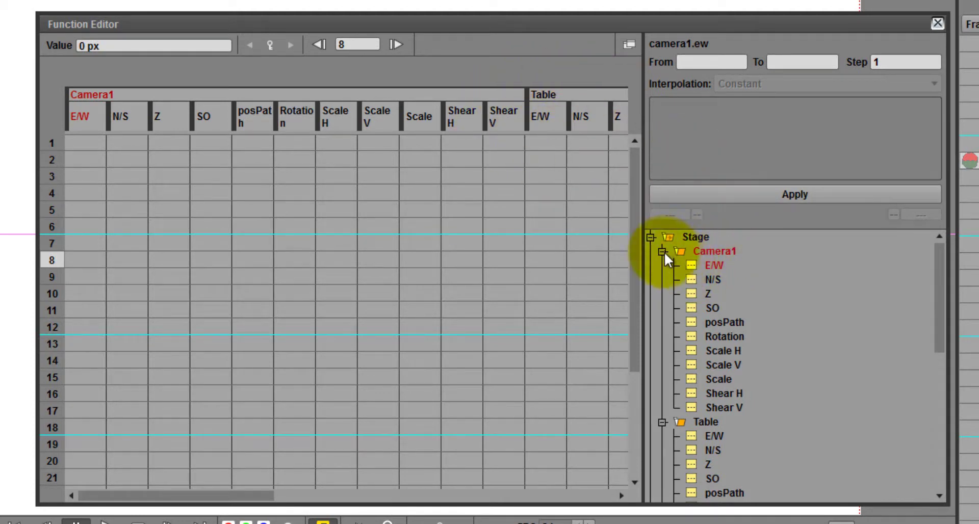
# Toggle the display of the Camera1 channels on and off, and leave them hidden from the frame grid.
pyautogui.click(685, 252)
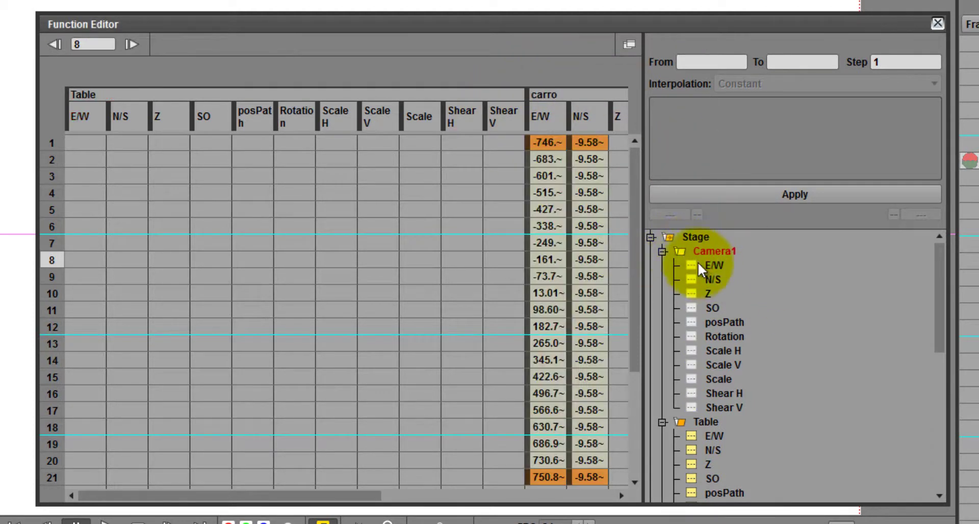
pyautogui.click(681, 250)
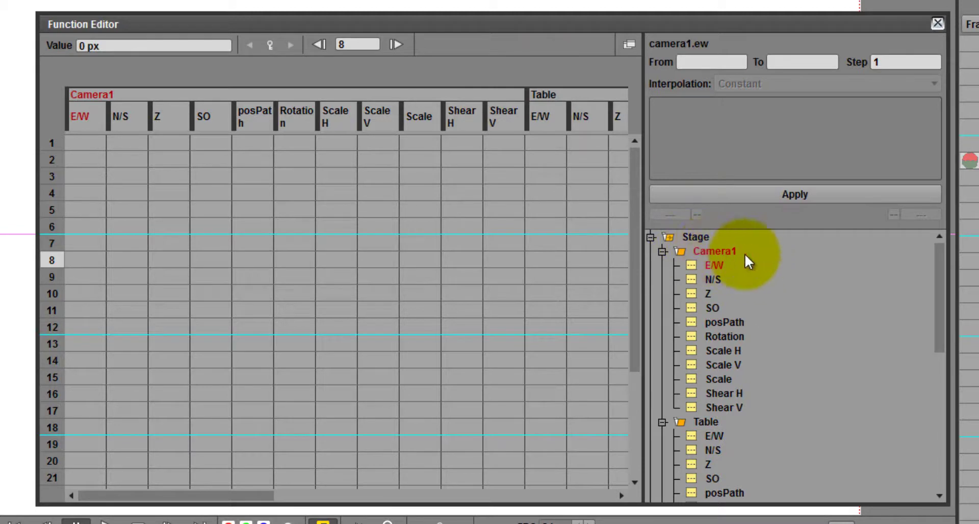
pyautogui.click(681, 250)
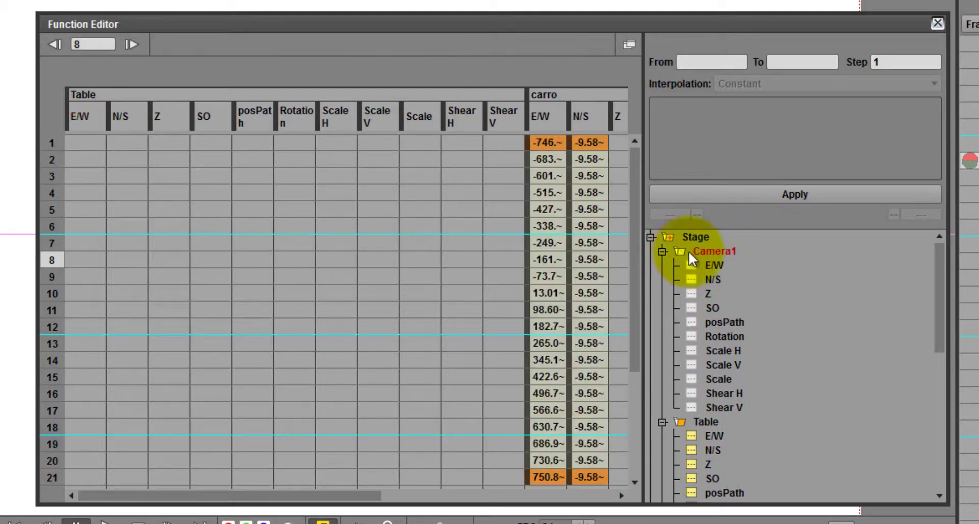
pyautogui.click(681, 250)
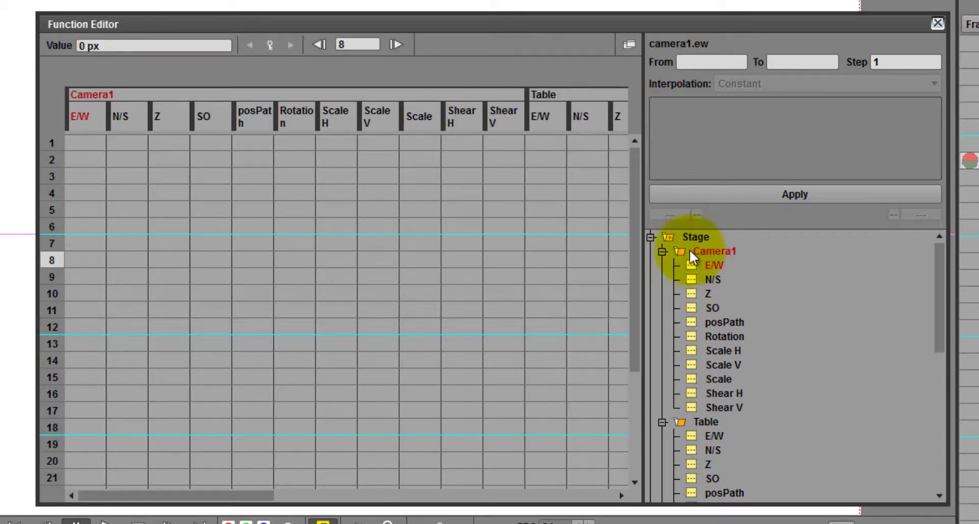
pyautogui.click(690, 249)
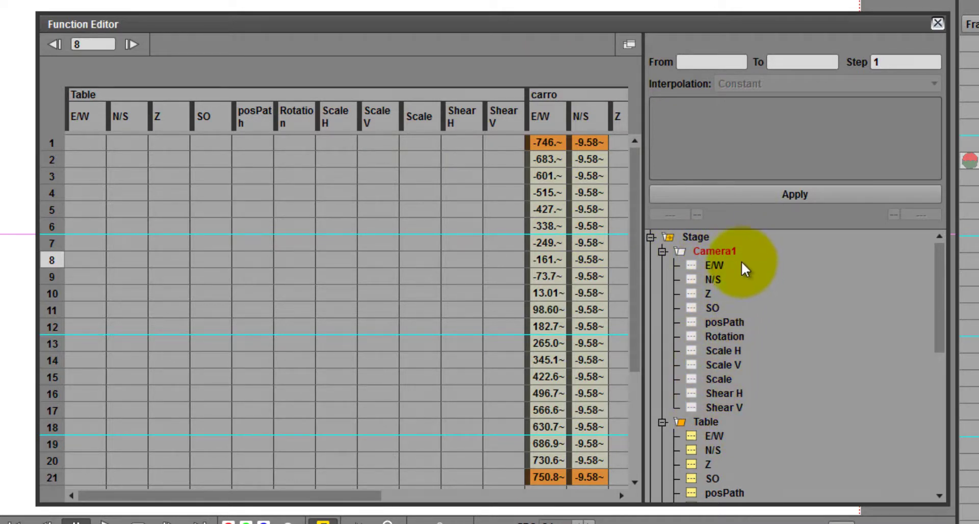
pyautogui.click(721, 260)
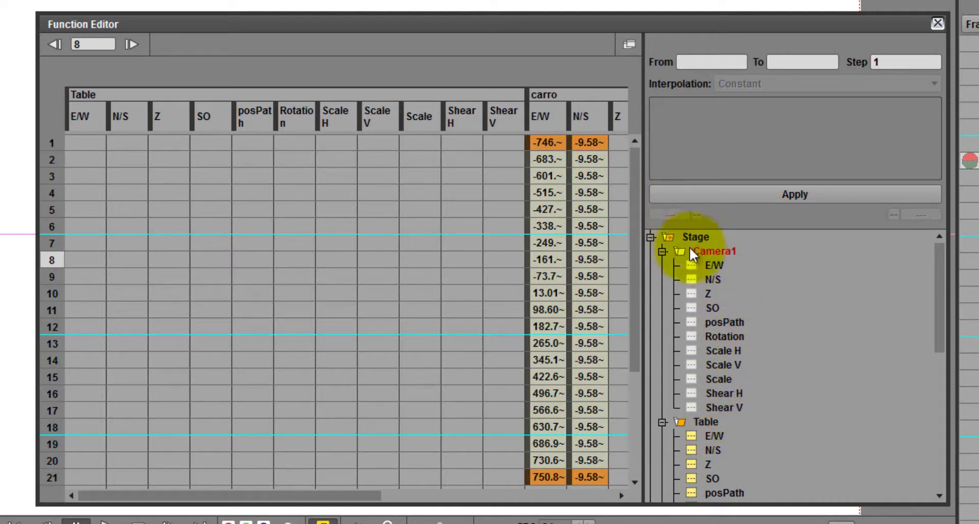
# Collapse the Camera1 and Table groups with the Table channels hidden, and move the Function Editor away from the Xsheet.
pyautogui.click(663, 251)
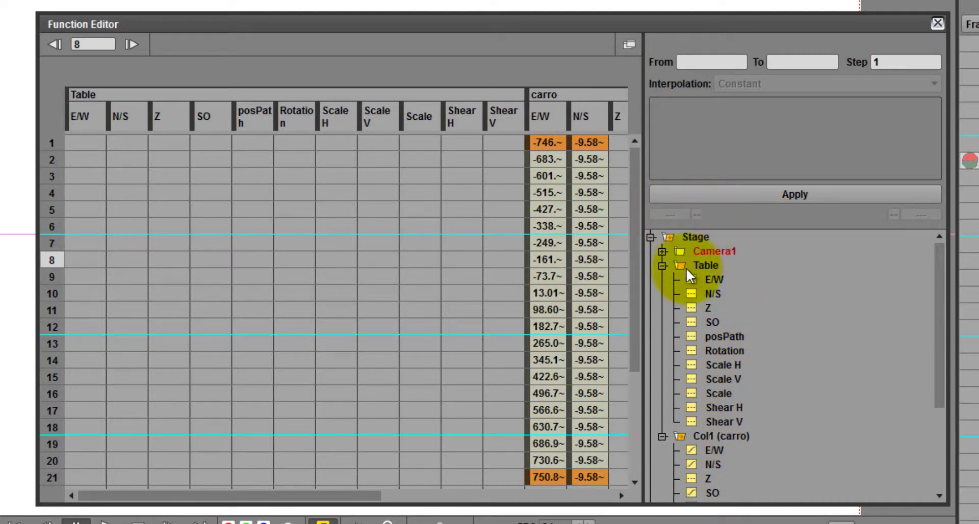
pyautogui.click(662, 266)
pyautogui.click(683, 265)
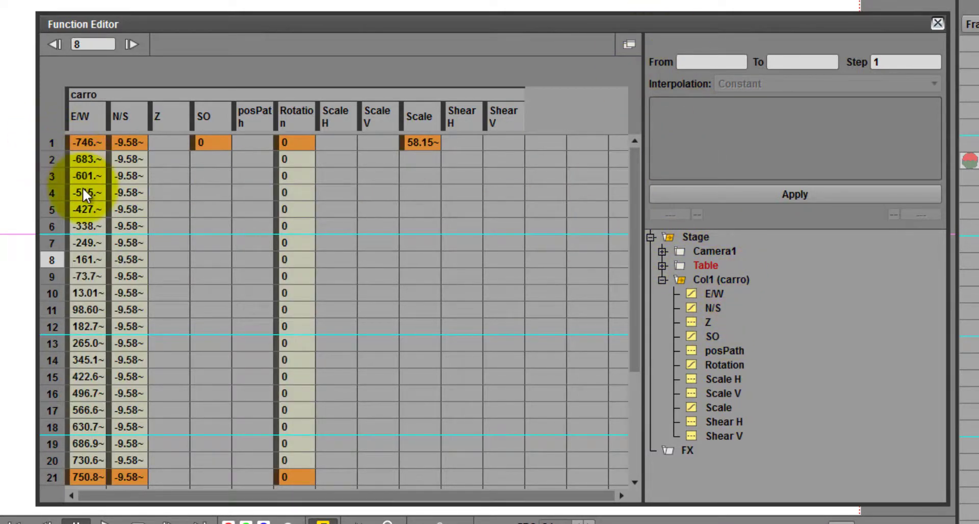
pyautogui.moveTo(817, 25); pyautogui.dragTo(686, 25)
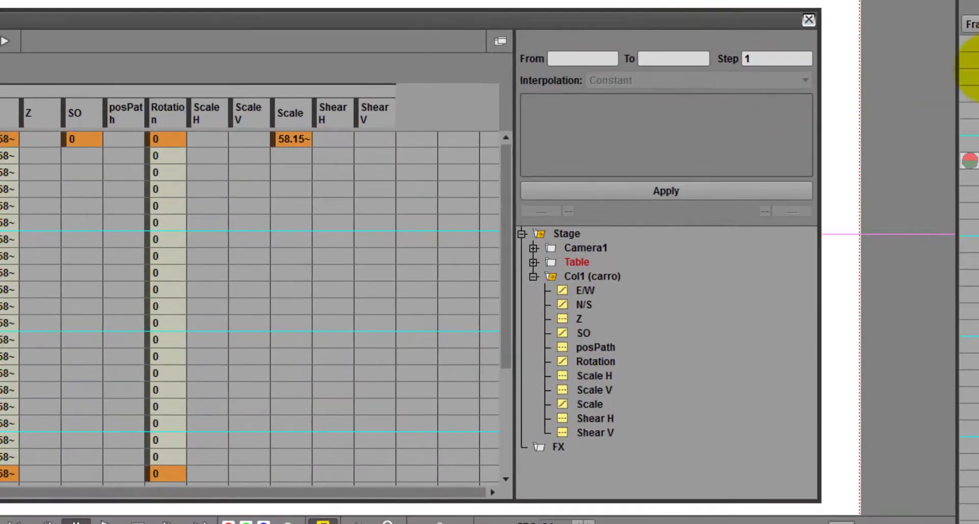
# Examine the car column's channels and keyframes in the Function Editor's frame grid, with frame 1 as the current frame.
pyautogui.moveTo(272, 30); pyautogui.dragTo(597, 149)
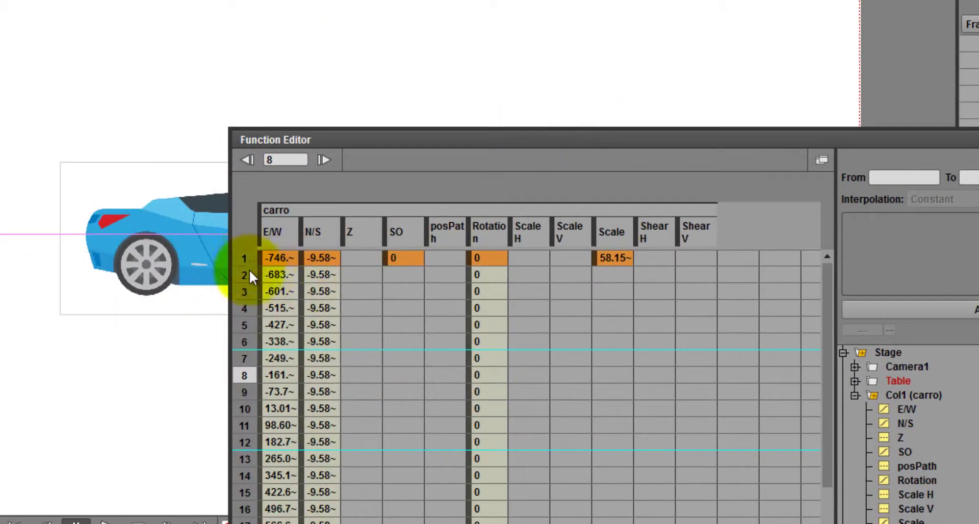
pyautogui.moveTo(247, 267); pyautogui.dragTo(317, 302)
pyautogui.hscroll(3, 387, 369)
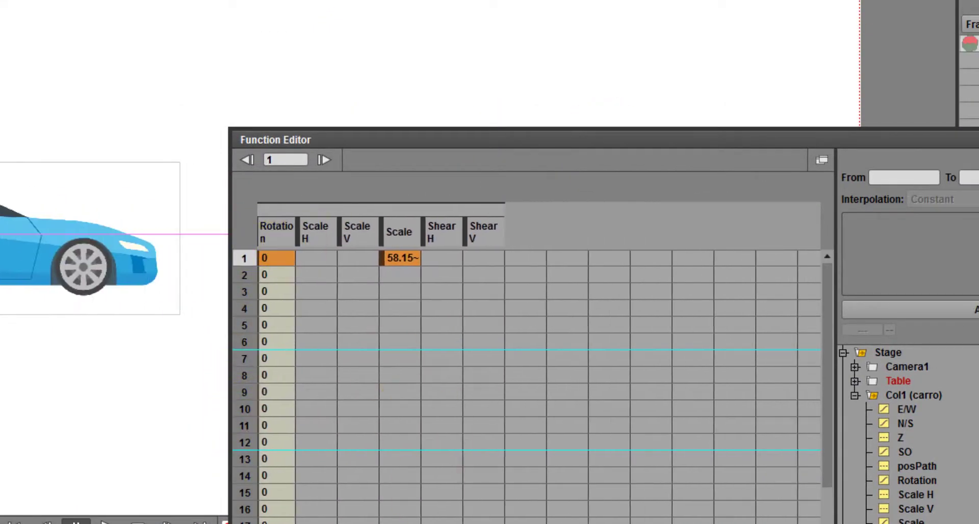
pyautogui.hscroll(-3, 387, 370)
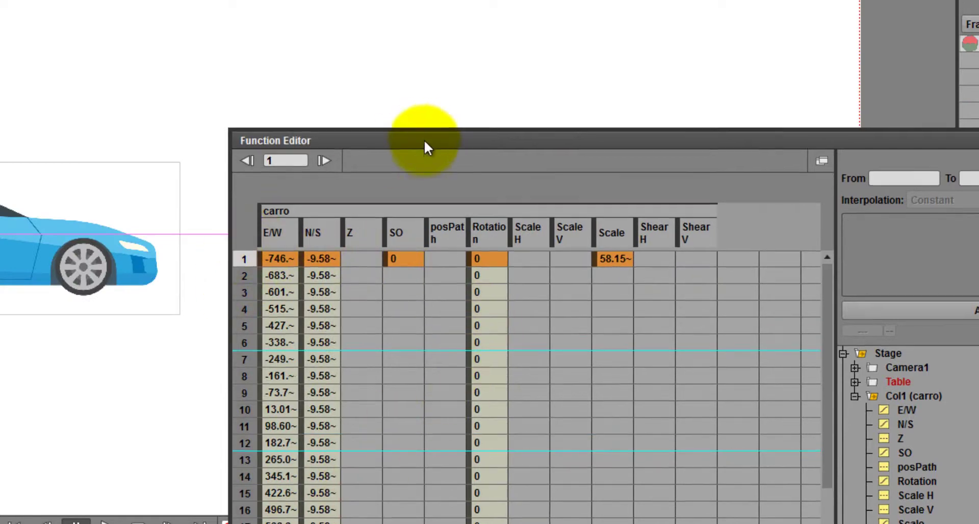
pyautogui.moveTo(425, 140); pyautogui.dragTo(582, 62)
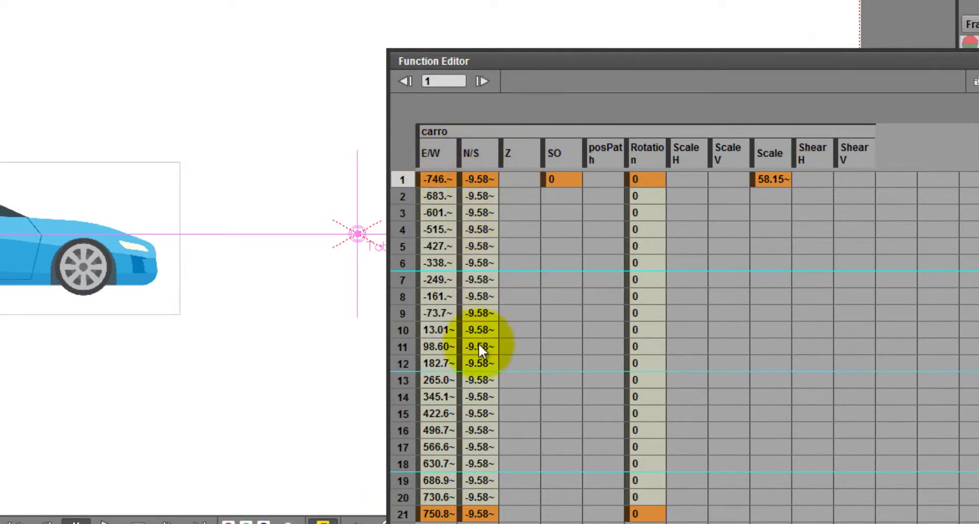
pyautogui.moveTo(406, 179)
pyautogui.mouseDown()
pyautogui.moveTo(406, 451)
pyautogui.moveTo(402, 179)
pyautogui.moveTo(423, 448)
pyautogui.moveTo(403, 179)
pyautogui.mouseUp()
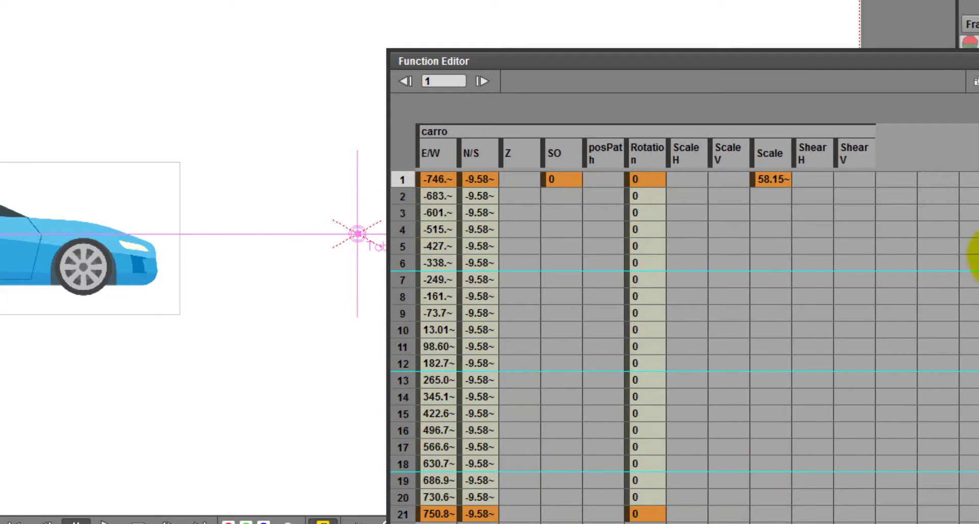
pyautogui.scroll(-1, 971, 224)
pyautogui.scroll(1, 971, 220)
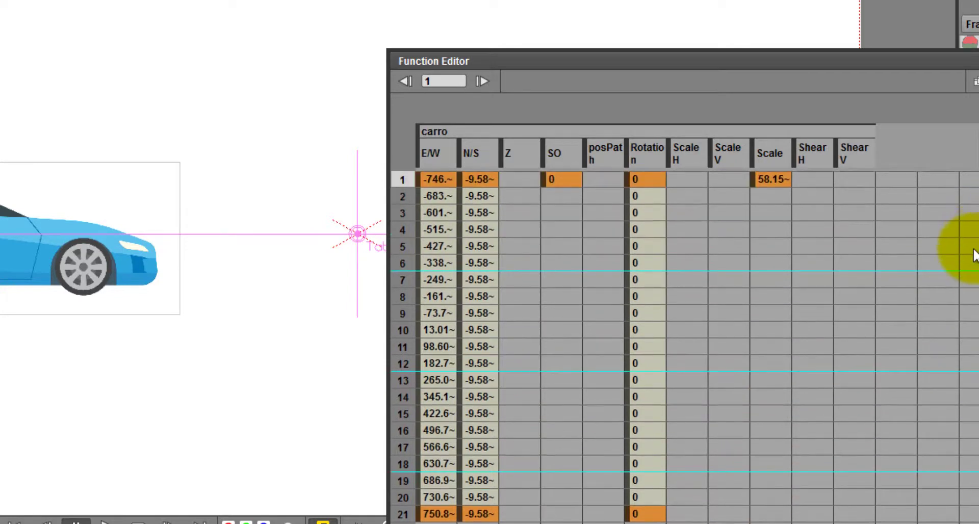
pyautogui.click(974, 81)
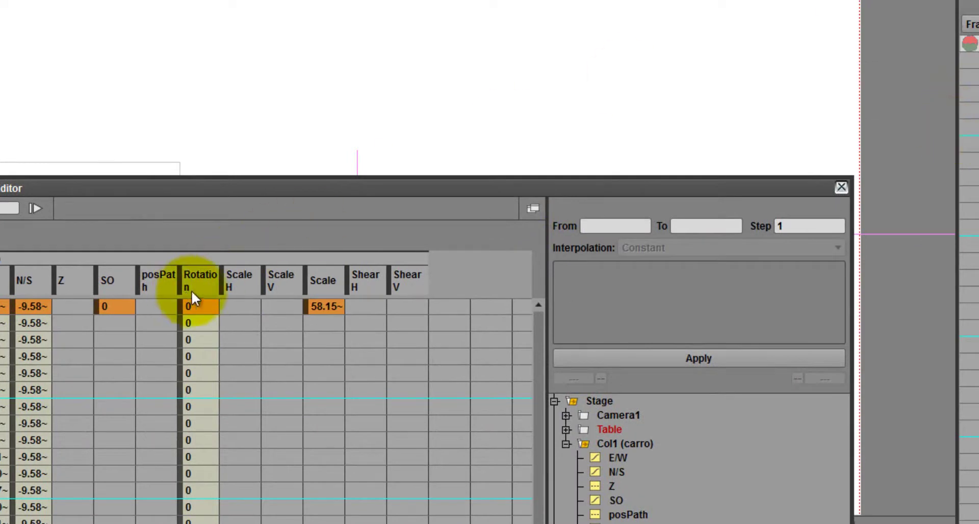
pyautogui.moveTo(397, 187); pyautogui.dragTo(453, 107)
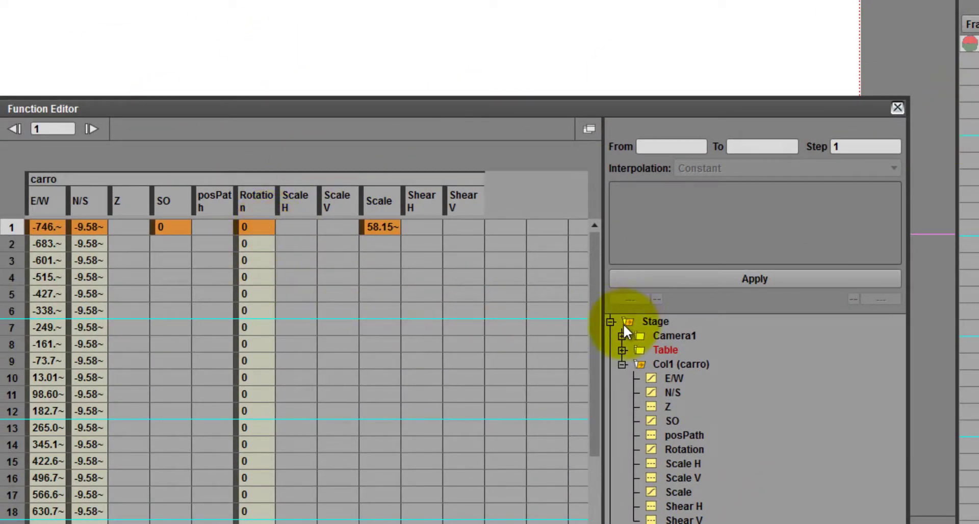
# Delete the Rotation, Scale and SO keyframes of the carro column, keeping only its E/W and N/S animation.
pyautogui.click(254, 264)
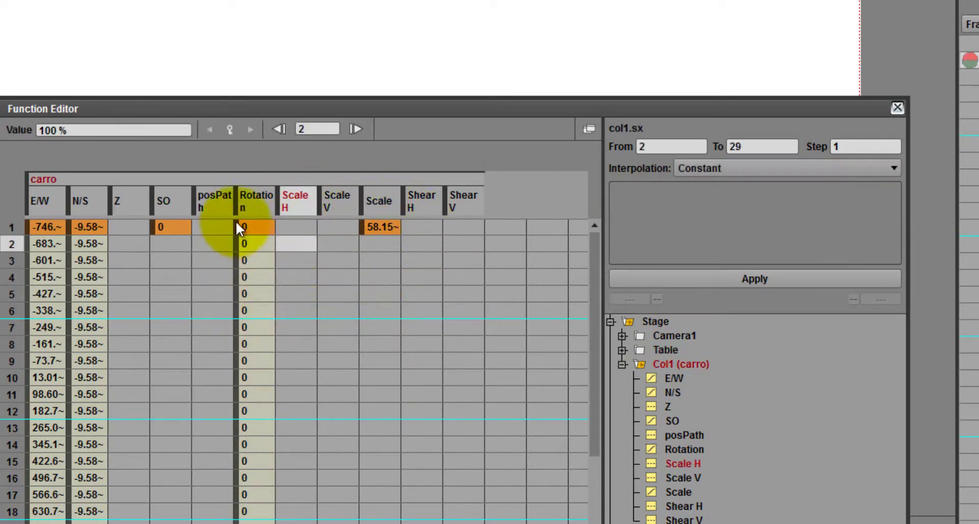
pyautogui.click(236, 244)
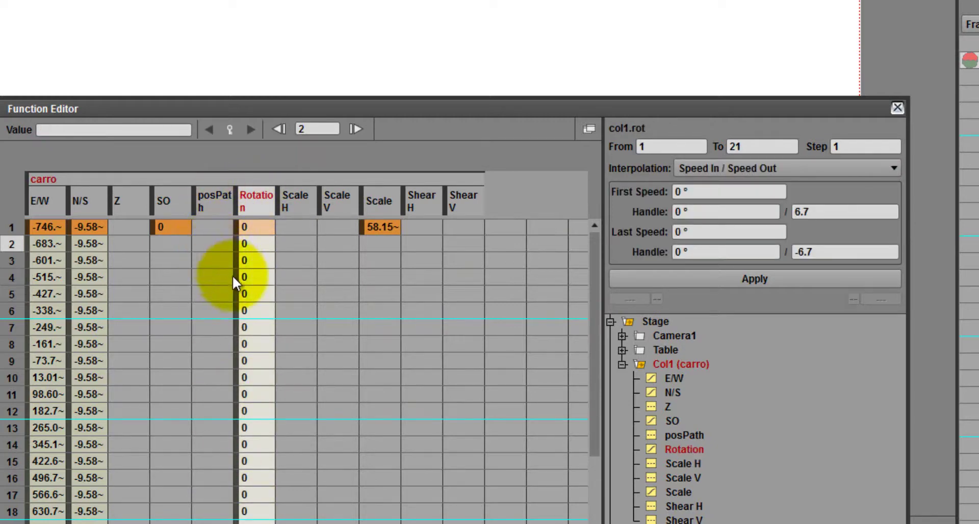
pyautogui.press('Delete')
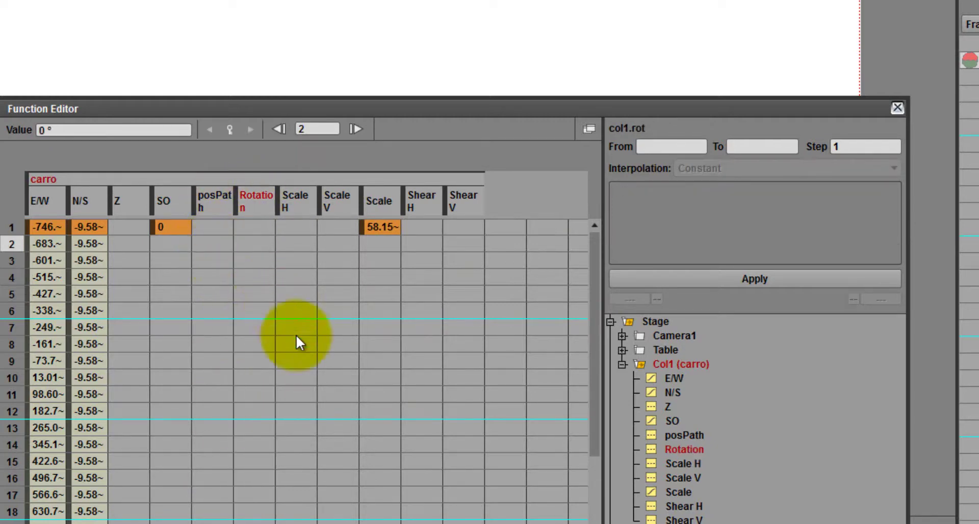
pyautogui.click(366, 226)
pyautogui.press('Delete')
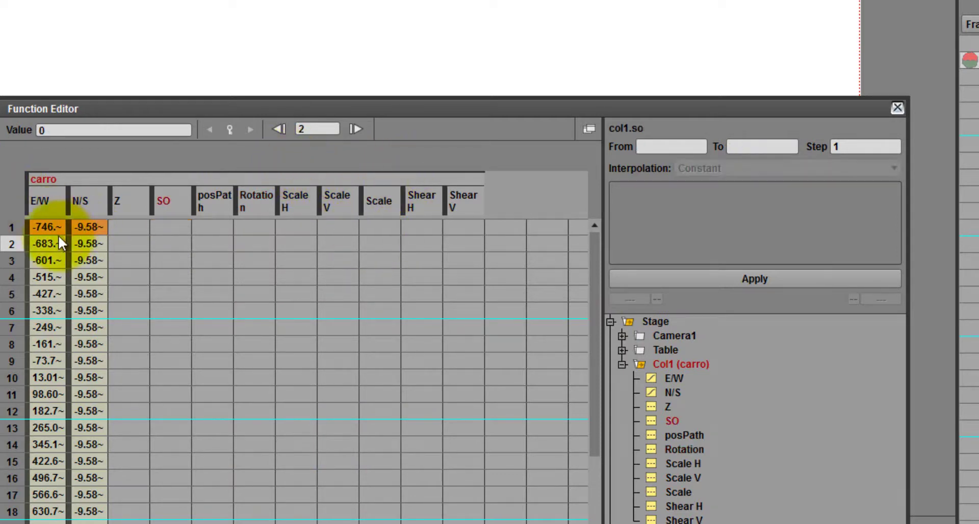
# Examine the E/W and N/S keyframes at frame 1 and their interpolation segments up to frame 21.
pyautogui.click(60, 227)
pyautogui.click(86, 230)
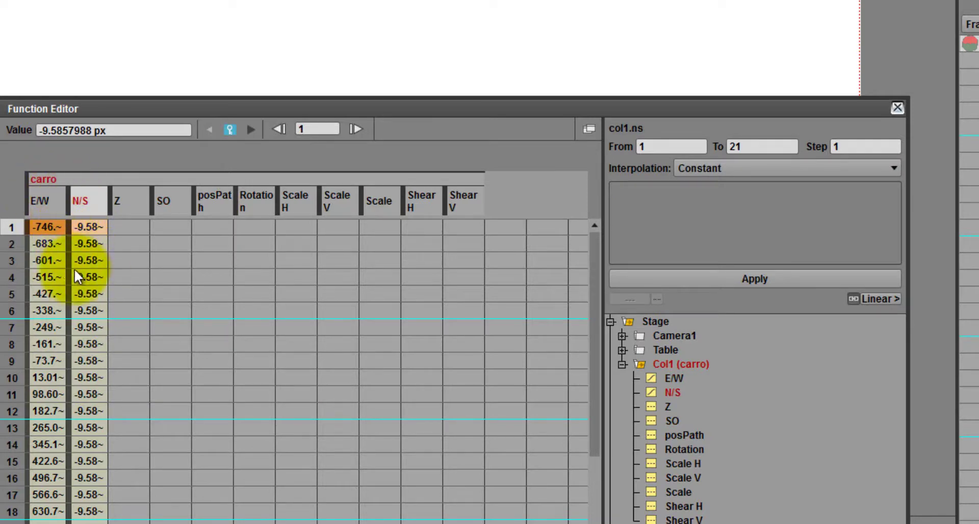
pyautogui.click(57, 253)
pyautogui.click(57, 254)
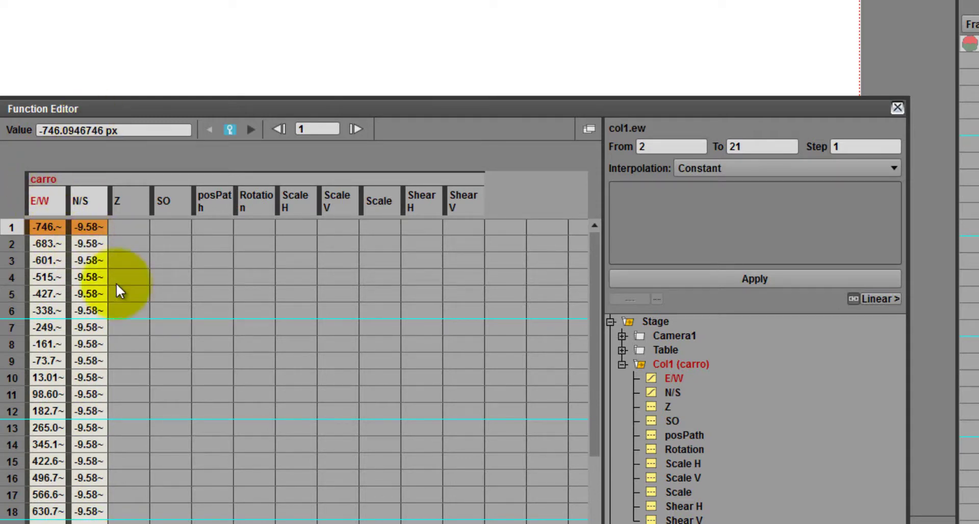
pyautogui.click(16, 231)
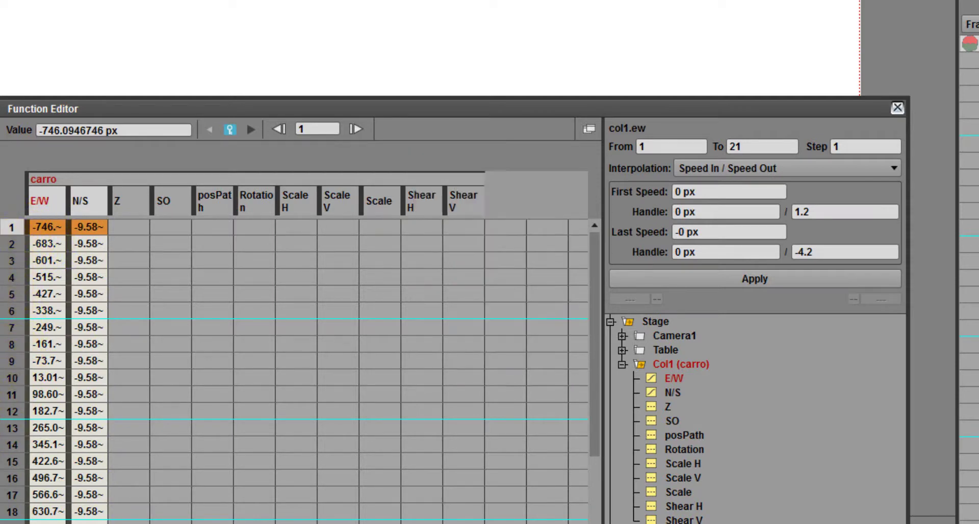
pyautogui.click(85, 239)
# Apply Linear interpolation to the car's E/W channel from frame 1 to 21, and play the animation.
pyautogui.click(45, 229)
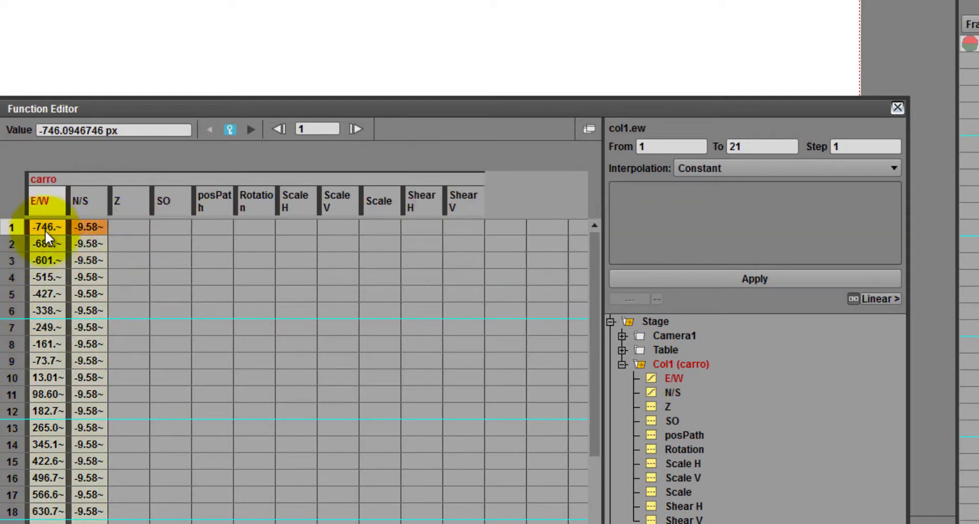
pyautogui.moveTo(568, 108); pyautogui.dragTo(571, 173)
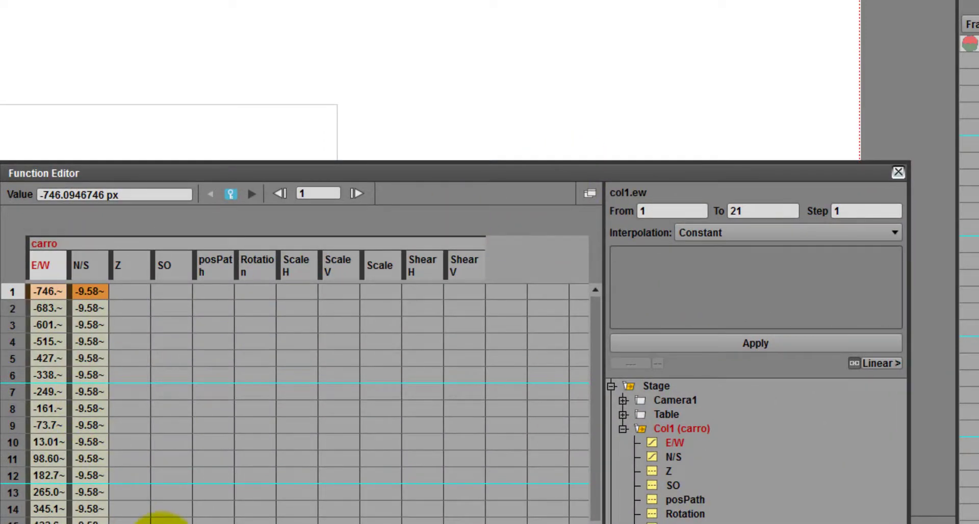
pyautogui.moveTo(567, 173); pyautogui.dragTo(631, 214)
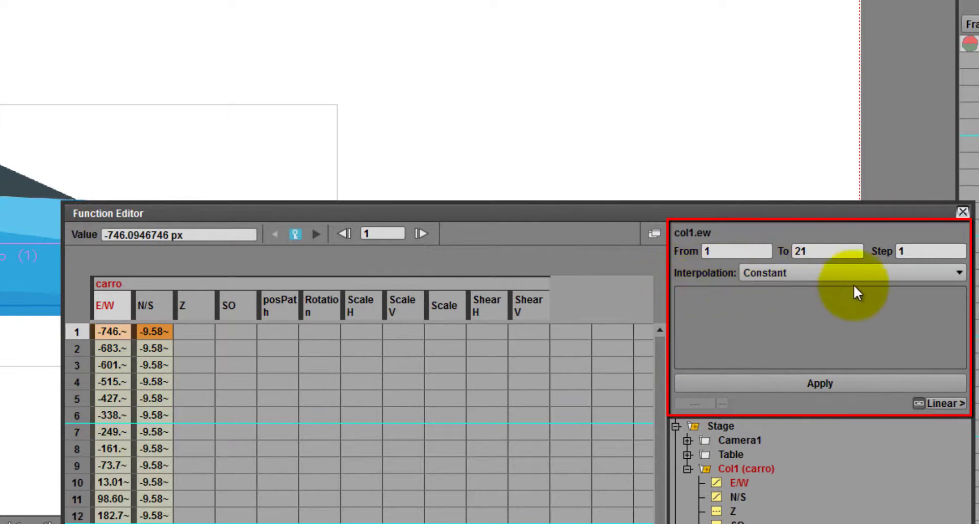
pyautogui.click(955, 272)
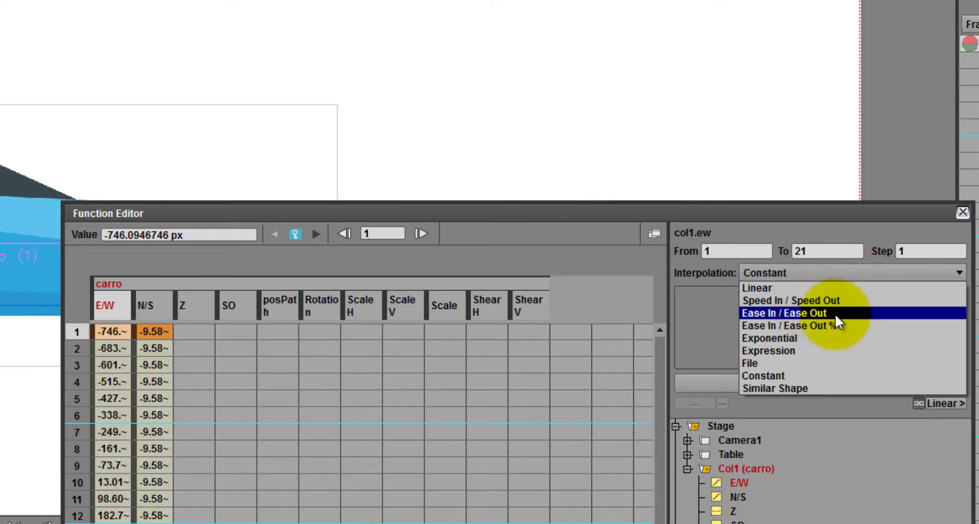
pyautogui.click(775, 289)
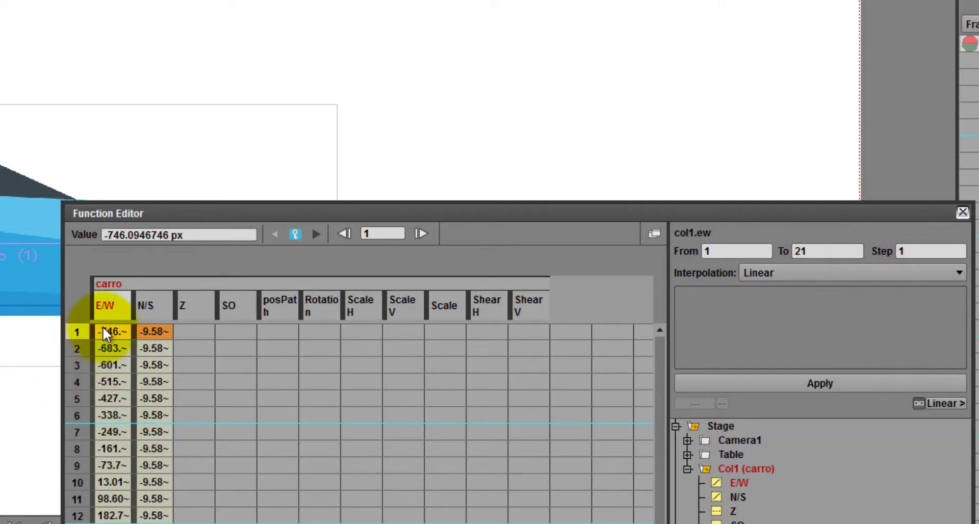
pyautogui.click(866, 380)
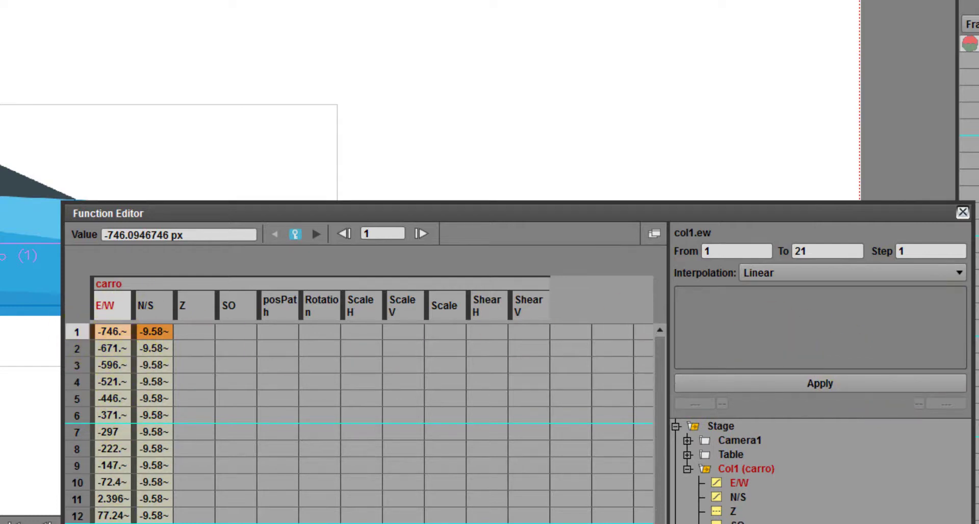
pyautogui.moveTo(572, 219); pyautogui.dragTo(528, 470)
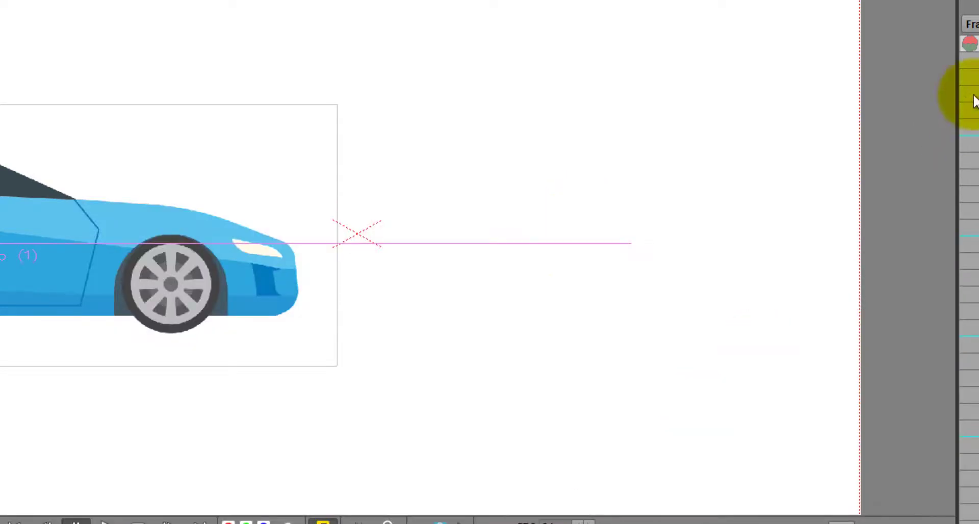
pyautogui.press('p')
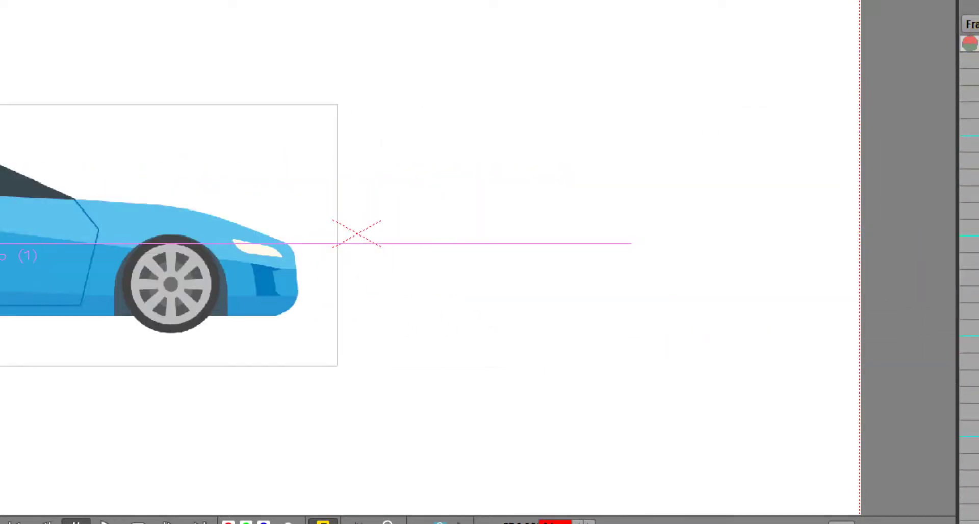
# Apply Ease In / Ease Out interpolation to the E/W channel with Ease In 0 and Ease Out 7, and play the animation.
pyautogui.moveTo(380, 523); pyautogui.dragTo(464, 81)
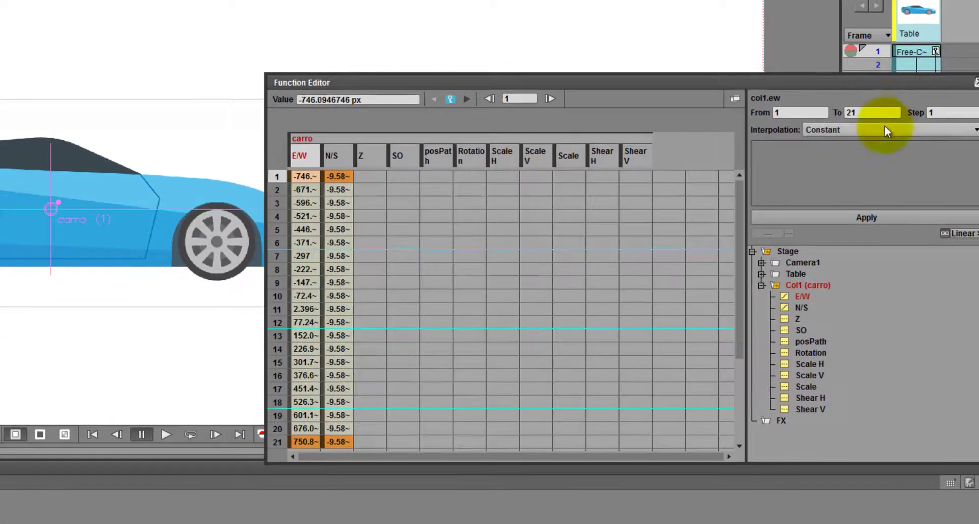
pyautogui.click(958, 142)
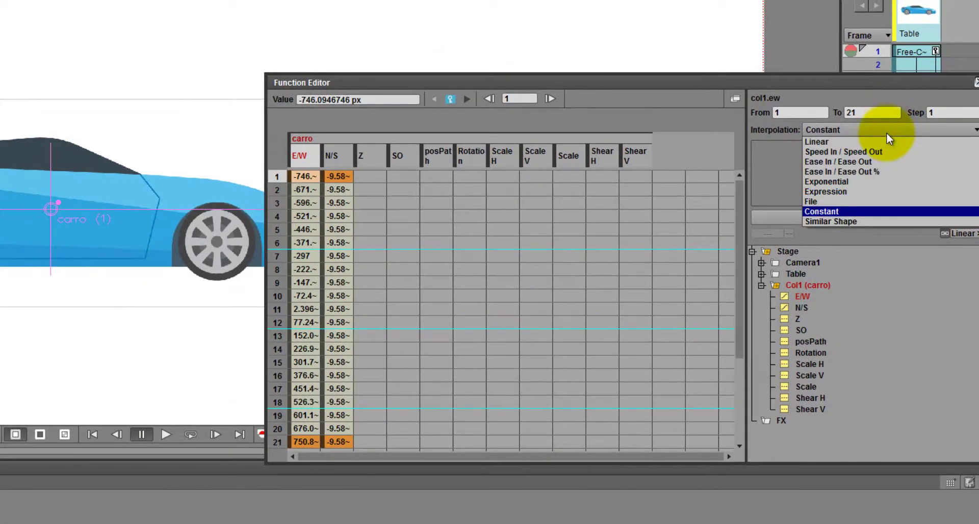
pyautogui.click(873, 162)
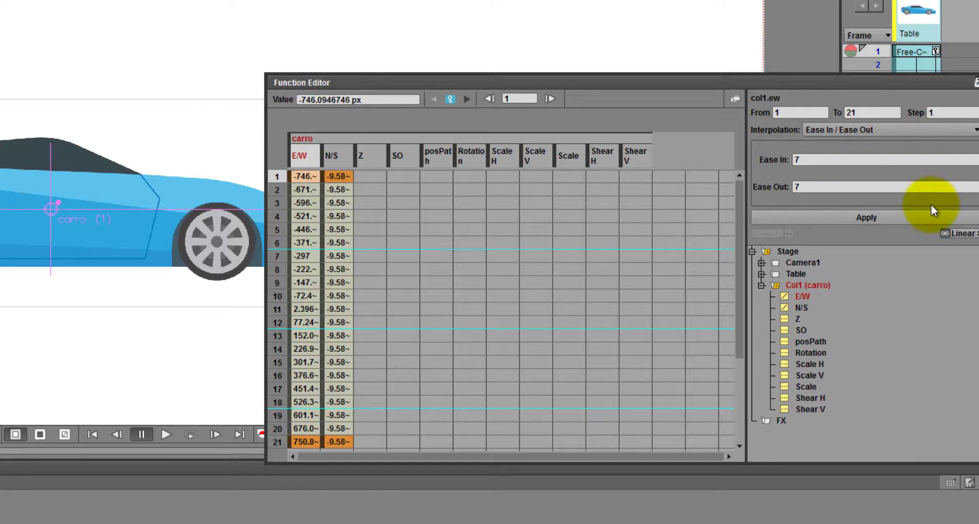
pyautogui.click(811, 188)
pyautogui.click(812, 161)
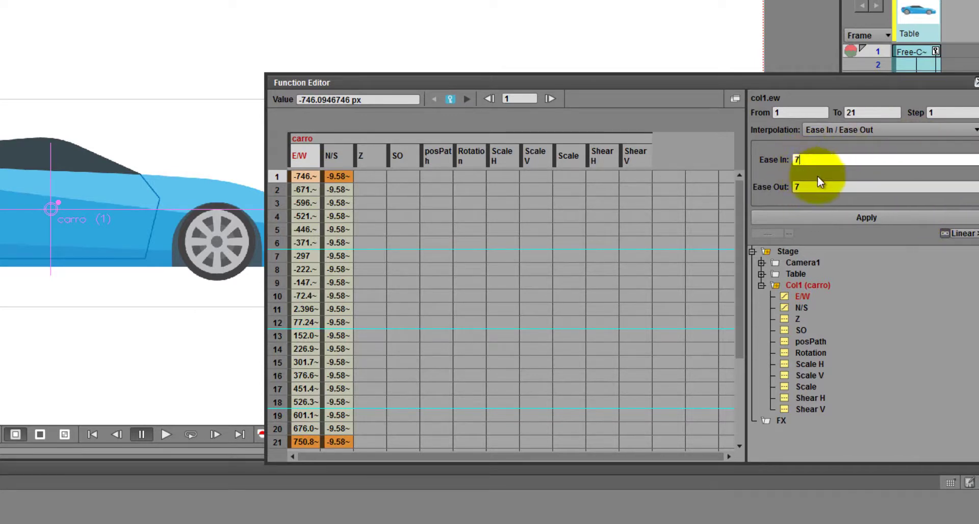
pyautogui.doubleClick(800, 160)
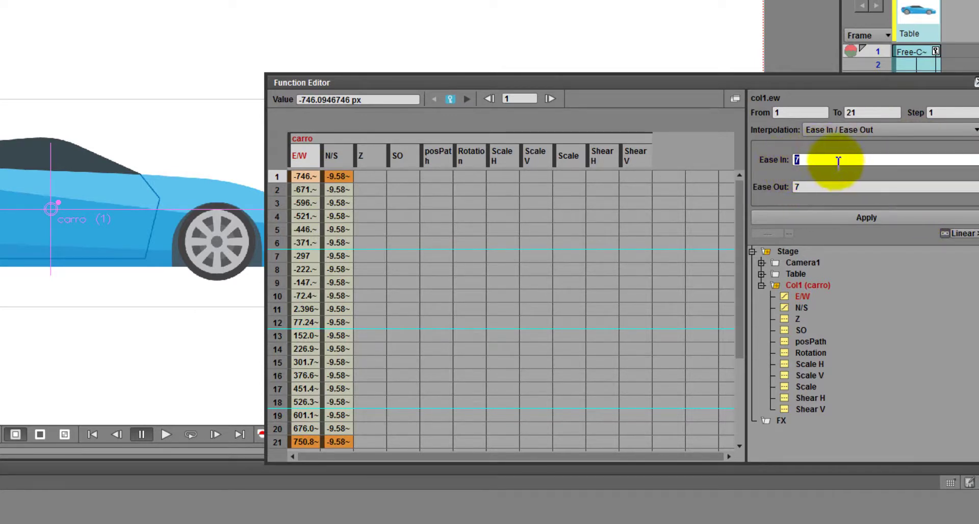
pyautogui.write('0')
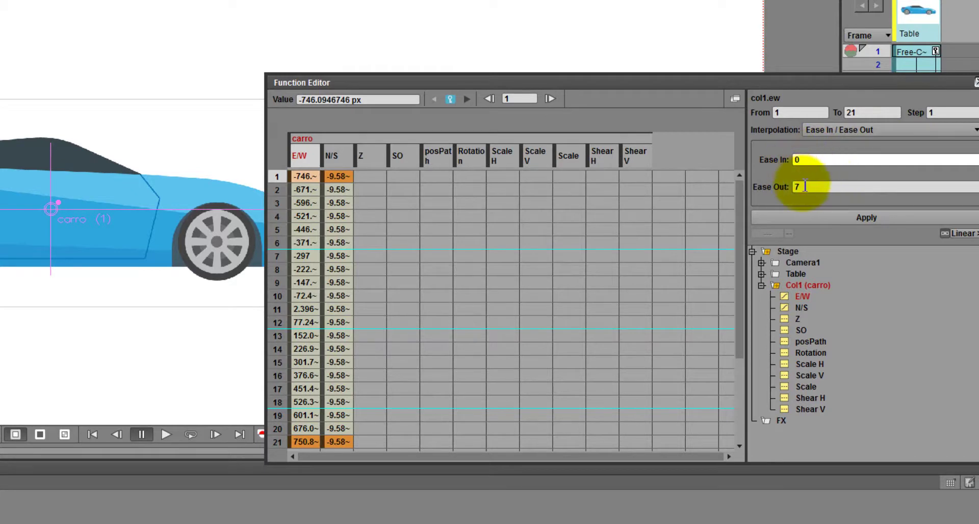
pyautogui.click(791, 187)
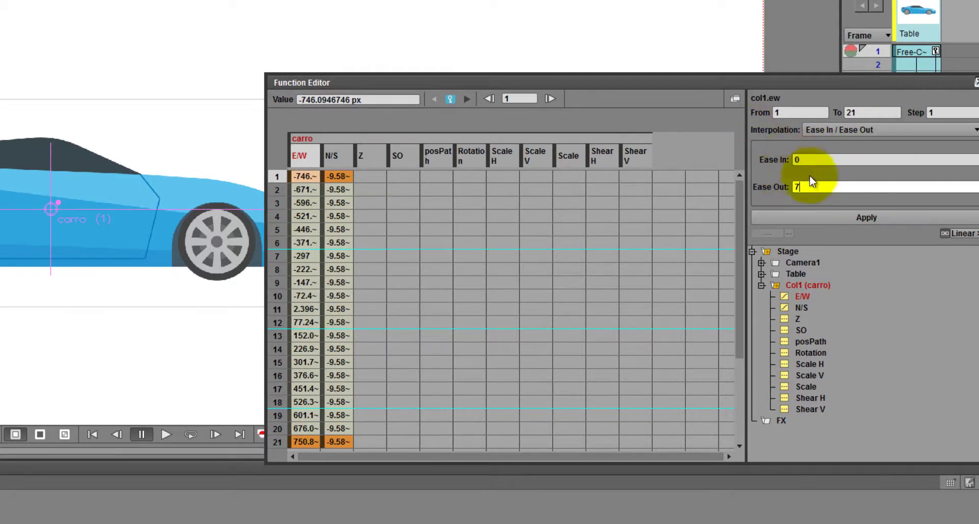
pyautogui.doubleClick(796, 187)
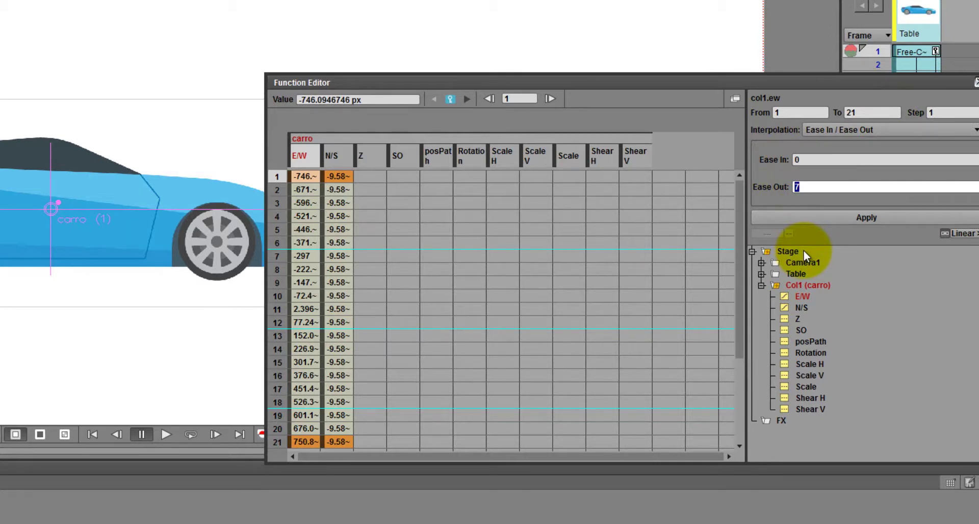
pyautogui.write('20')
pyautogui.click(905, 216)
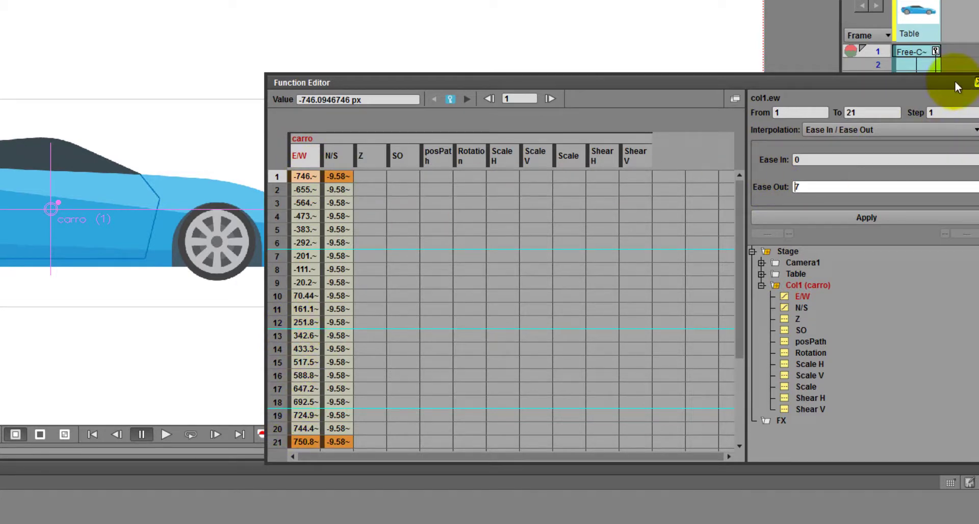
pyautogui.click(976, 83)
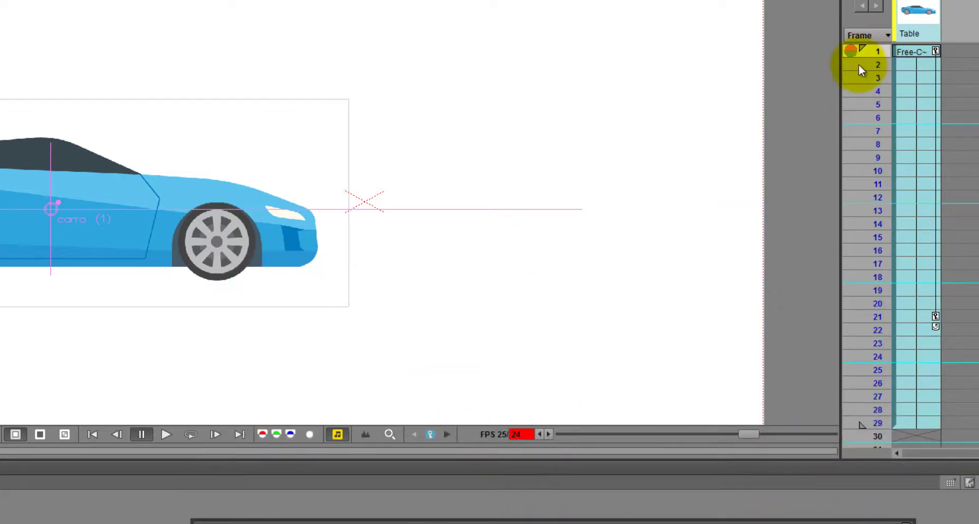
pyautogui.press('p')
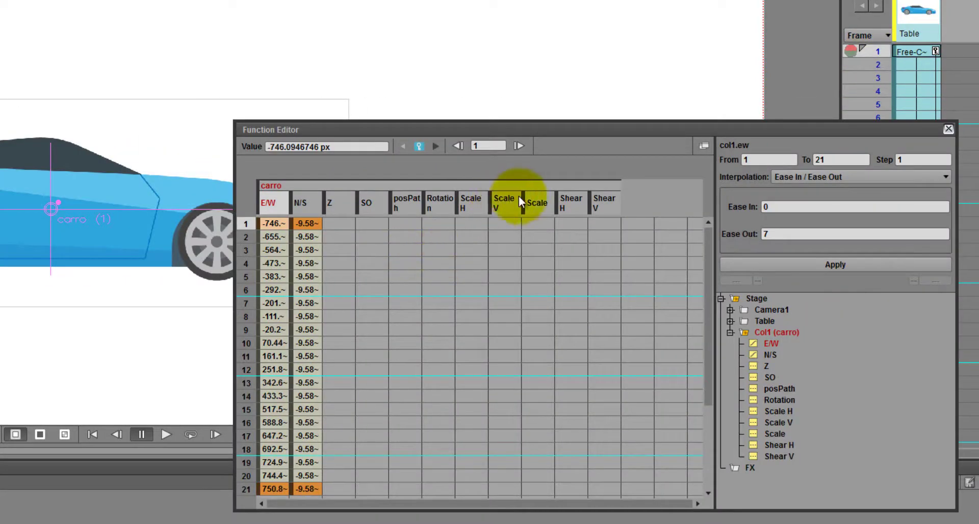
# Apply Ease In / Ease Out interpolation with Ease In 0 and Ease Out 4 to the car's E/W segment from frame 1 to 21.
pyautogui.click(275, 241)
pyautogui.click(275, 250)
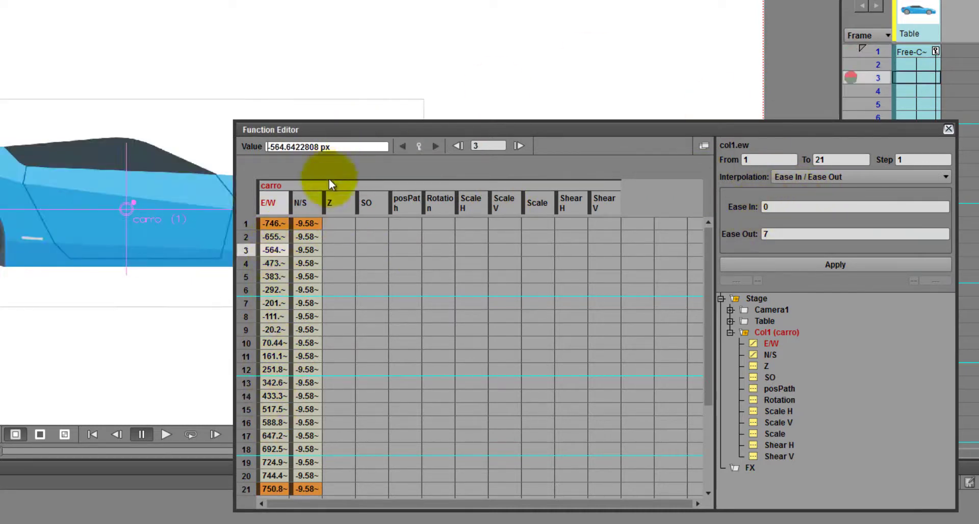
pyautogui.click(272, 427)
pyautogui.click(287, 299)
pyautogui.click(275, 250)
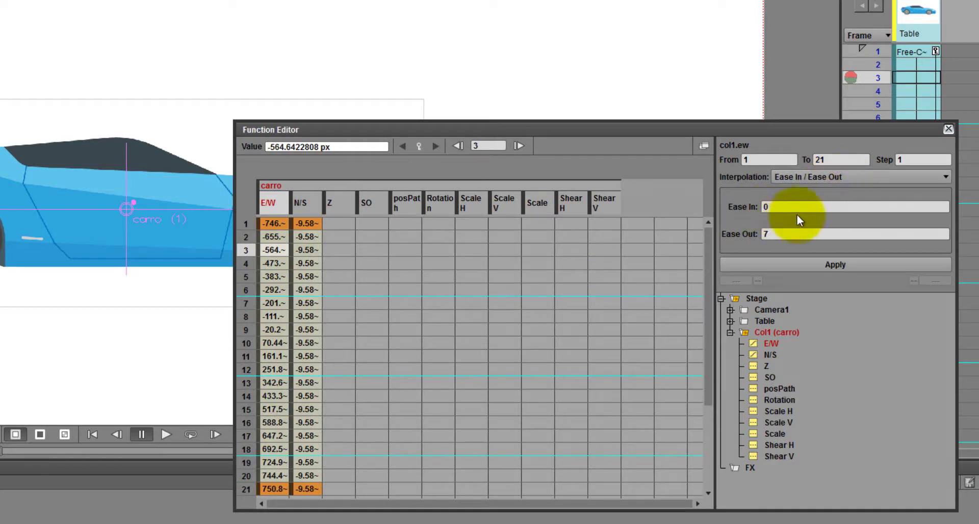
pyautogui.click(748, 232)
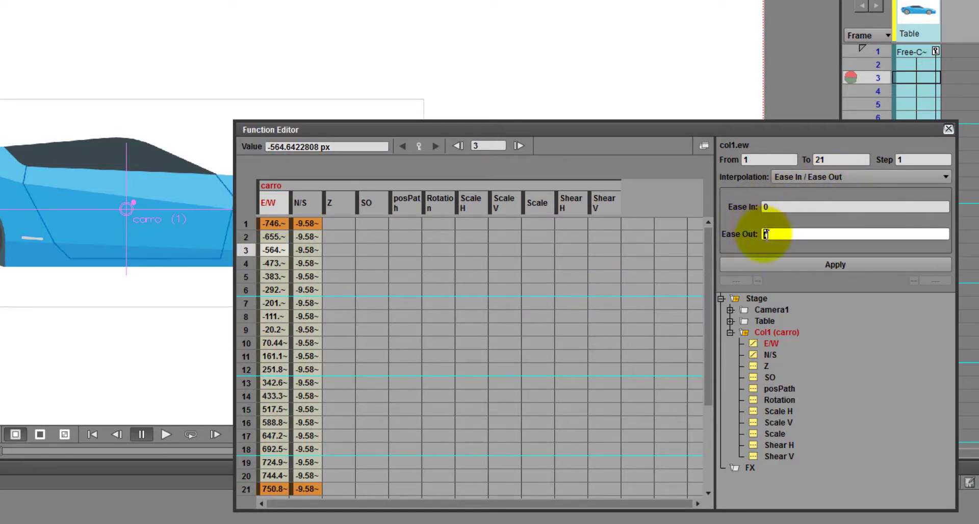
pyautogui.write('4')
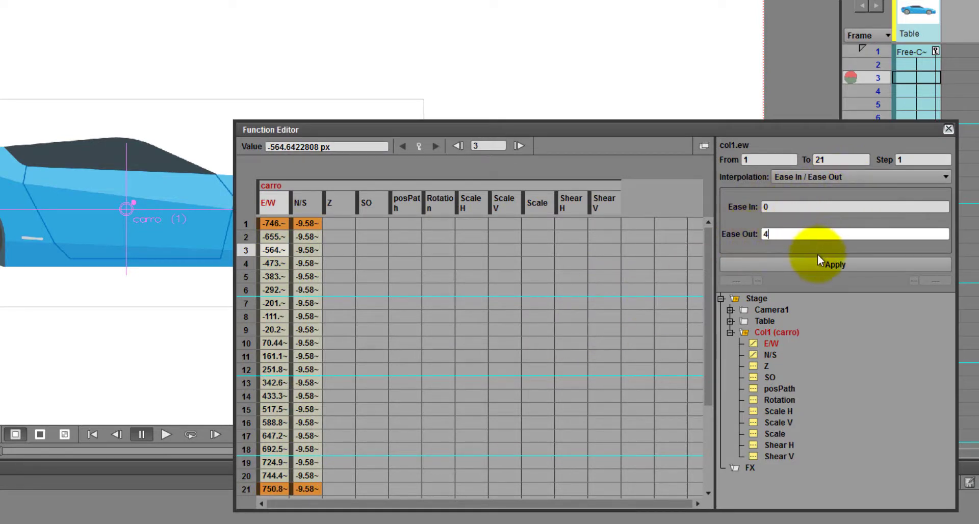
pyautogui.click(842, 267)
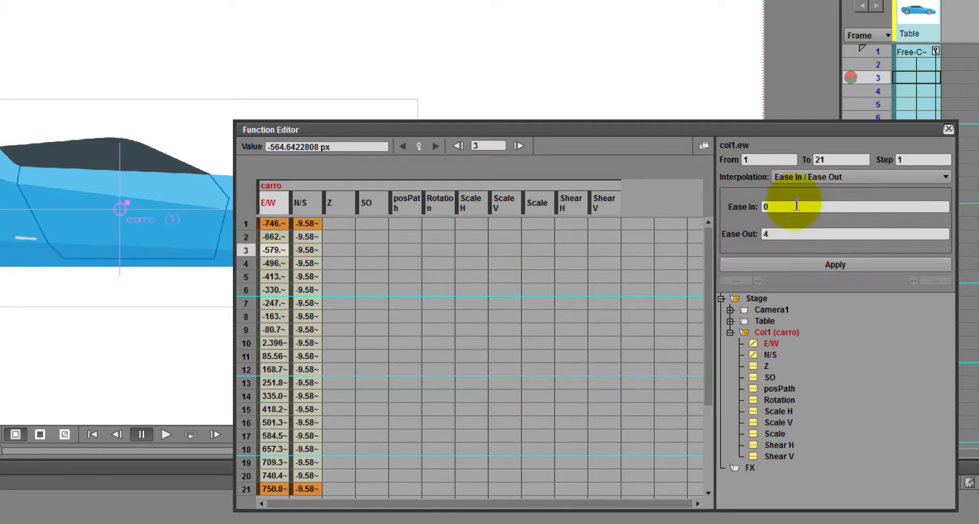
# Try to apply an Ease In of 5 with Ease Out 4 to the car's E/W channel.
pyautogui.click(778, 206)
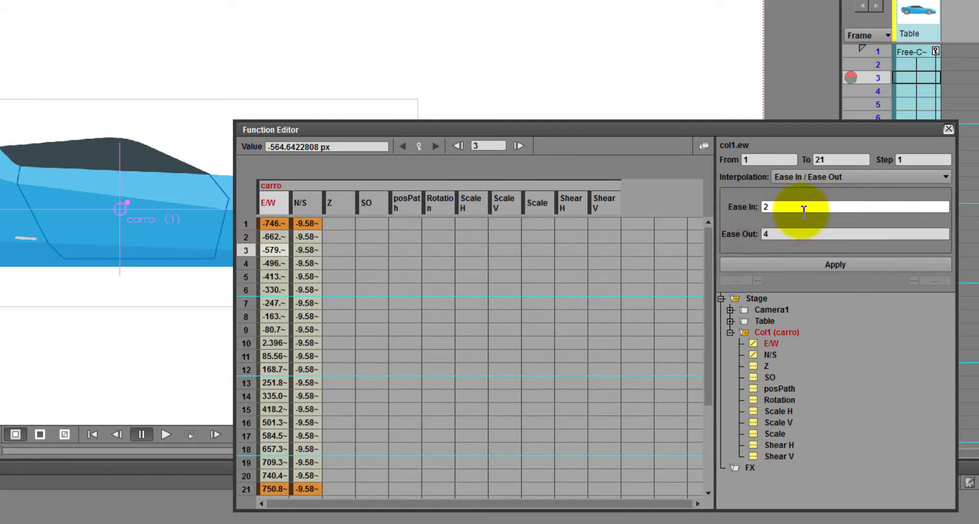
pyautogui.click(785, 207)
pyautogui.write('20')
pyautogui.click(831, 264)
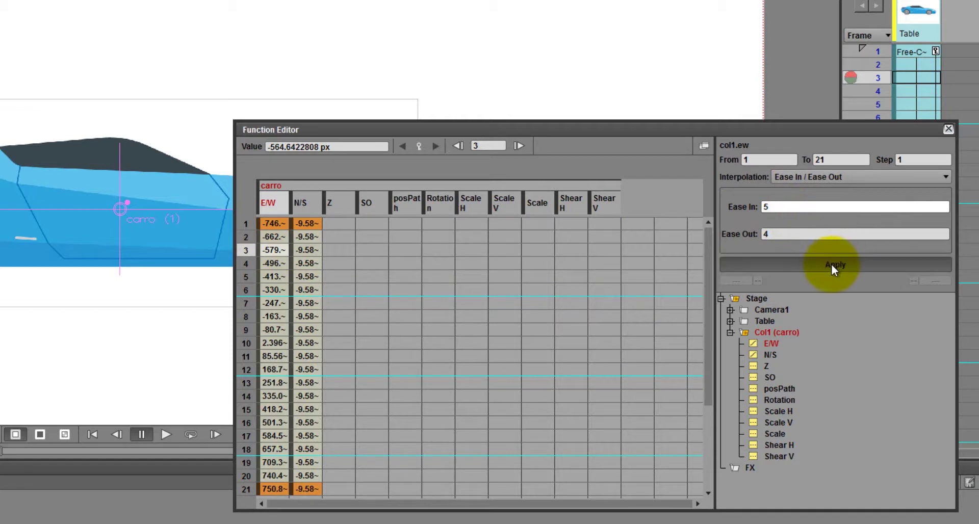
pyautogui.click(783, 207)
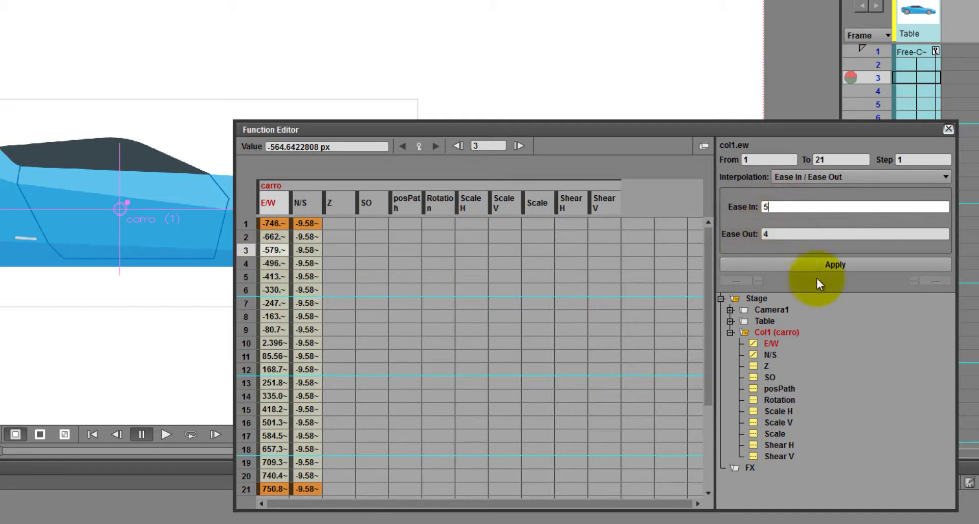
pyautogui.write('5')
pyautogui.click(837, 265)
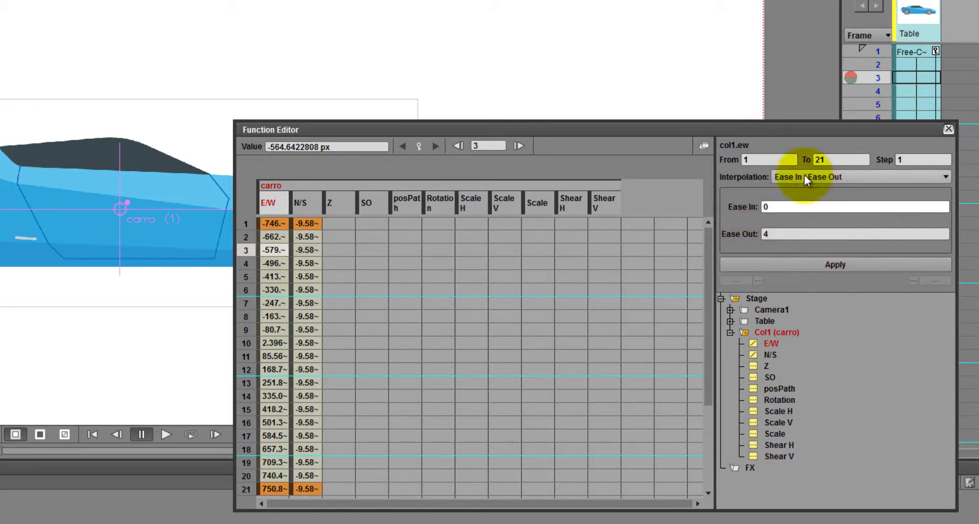
pyautogui.click(772, 192)
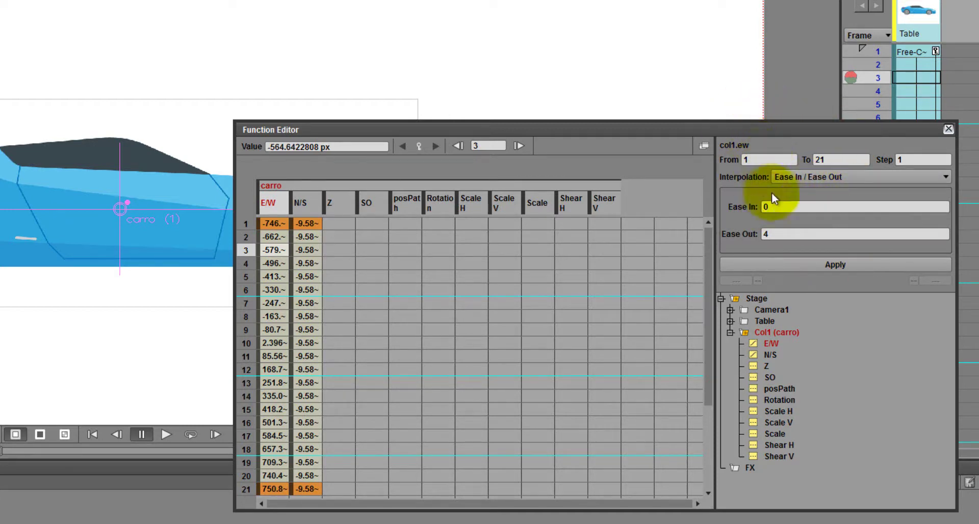
pyautogui.click(765, 208)
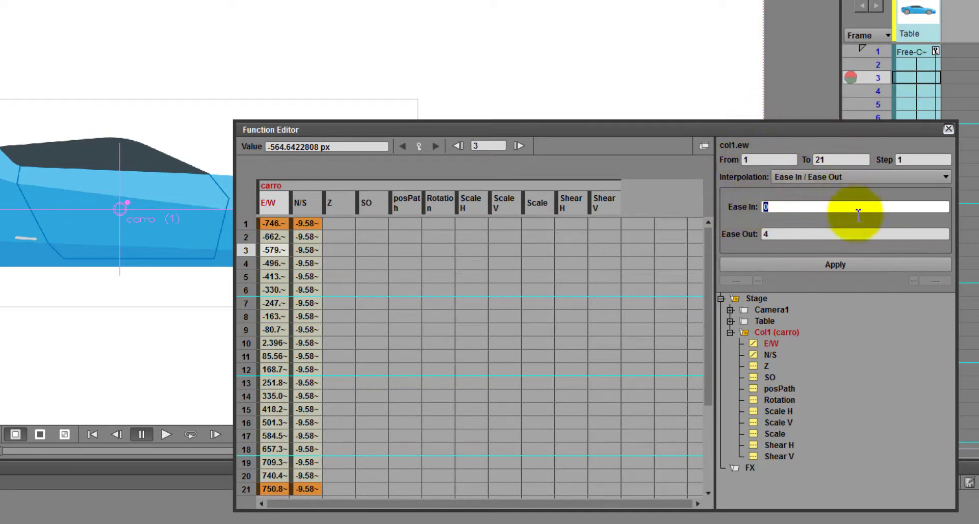
pyautogui.write('5')
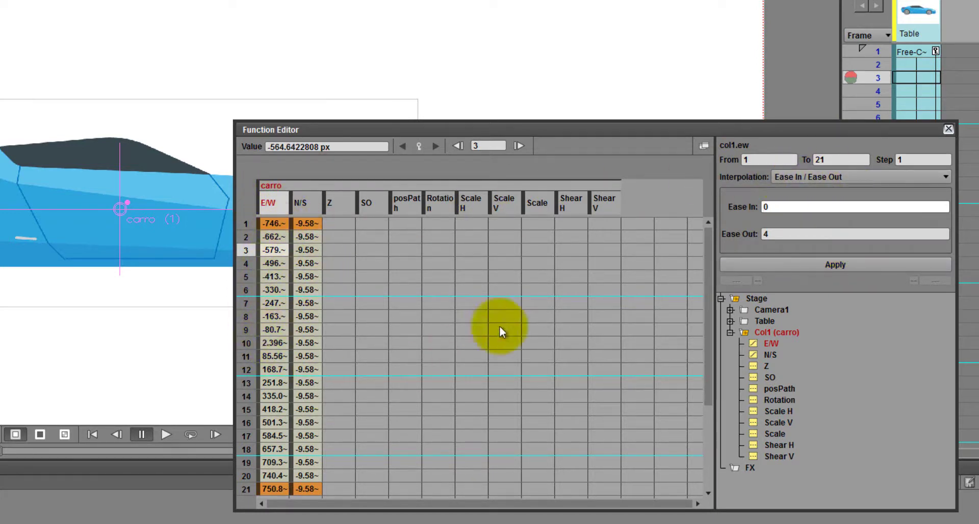
pyautogui.doubleClick(782, 206)
pyautogui.write('5')
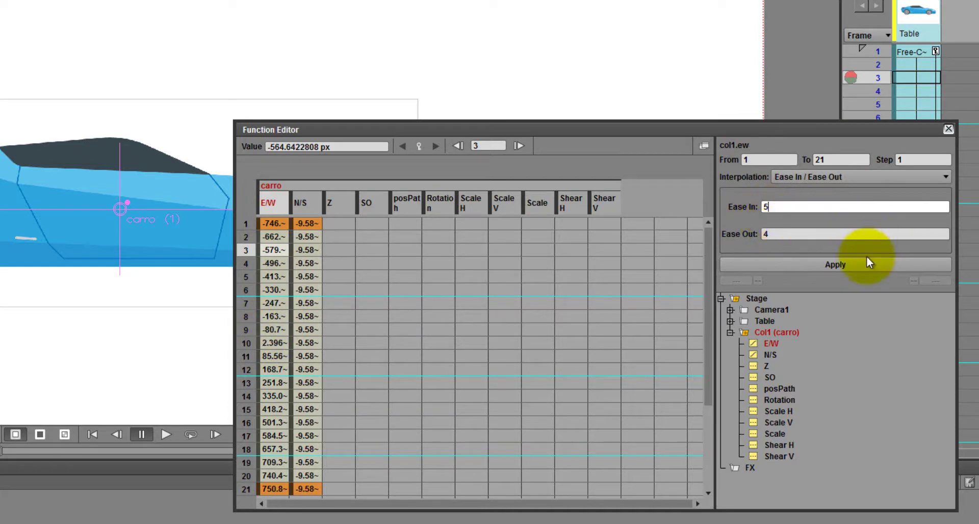
pyautogui.click(852, 265)
# Select the E/W segment at frame 6, retry an Ease In of 5, and return it to 0.
pyautogui.click(273, 263)
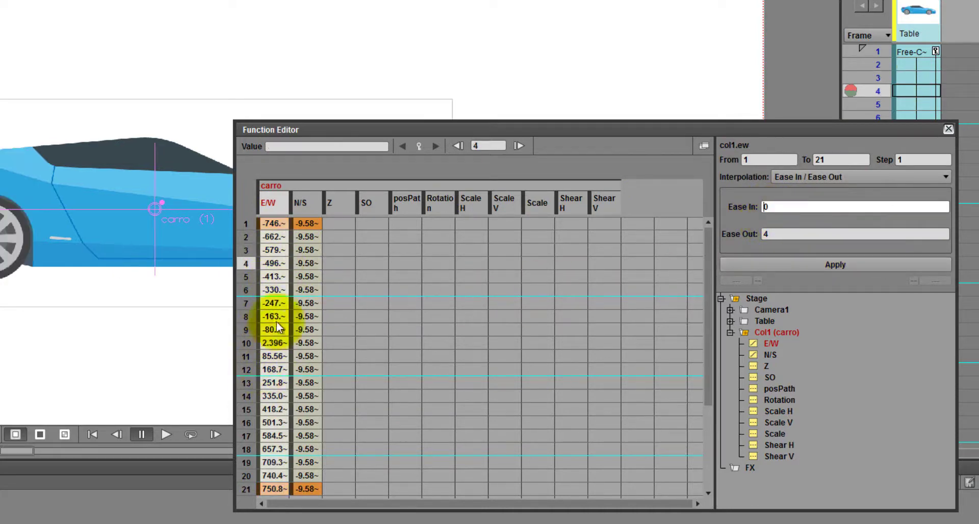
pyautogui.click(276, 303)
pyautogui.click(276, 290)
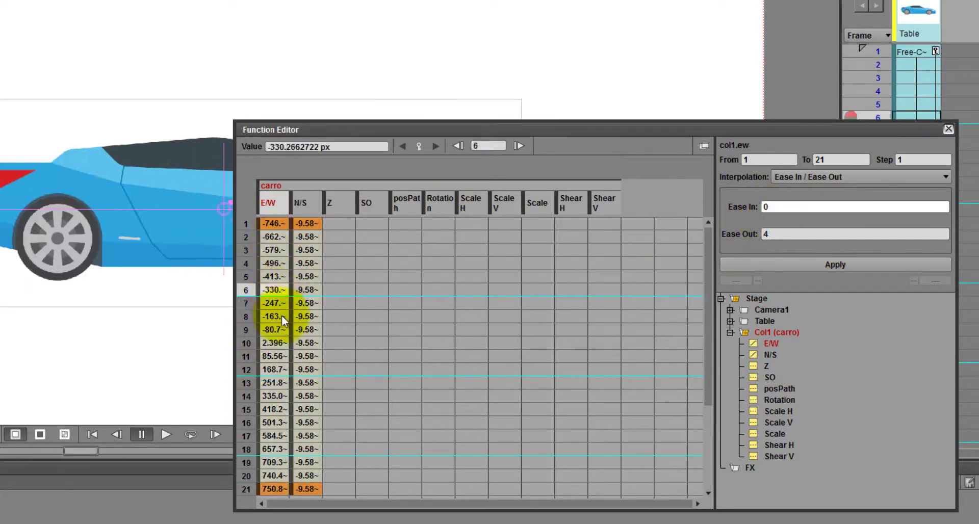
pyautogui.doubleClick(766, 213)
pyautogui.write('5')
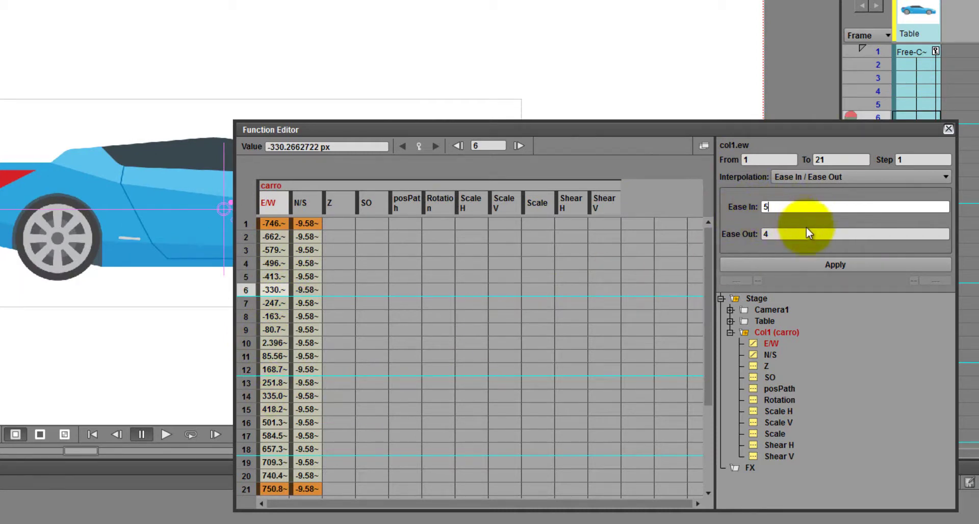
pyautogui.doubleClick(760, 206)
pyautogui.write('0')
pyautogui.click(829, 262)
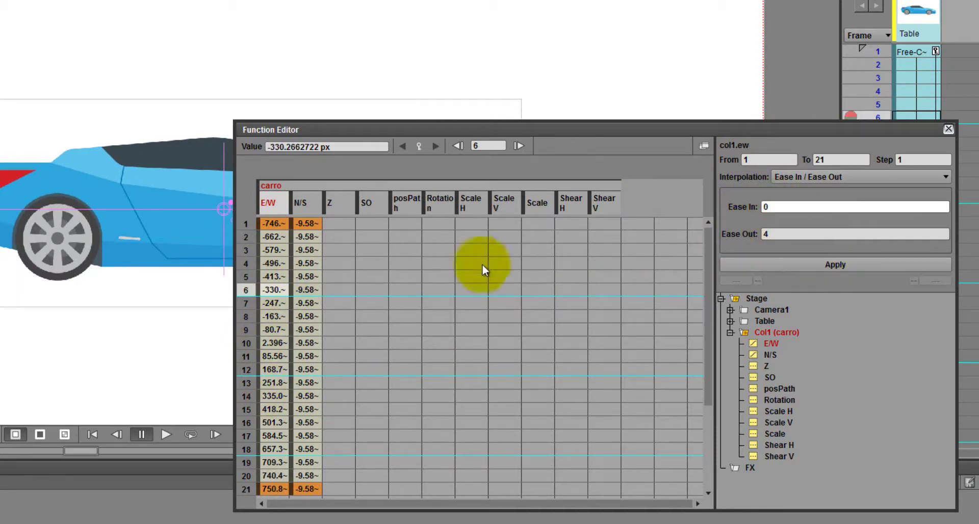
# Select the E/W keyframe at frame 1 and try to apply an Ease Out of 1.
pyautogui.doubleClick(769, 233)
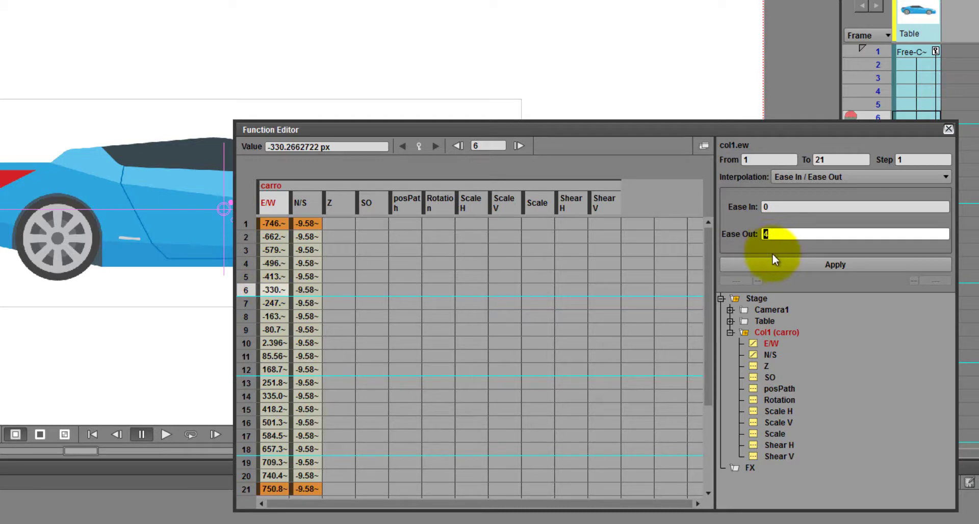
pyautogui.click(835, 265)
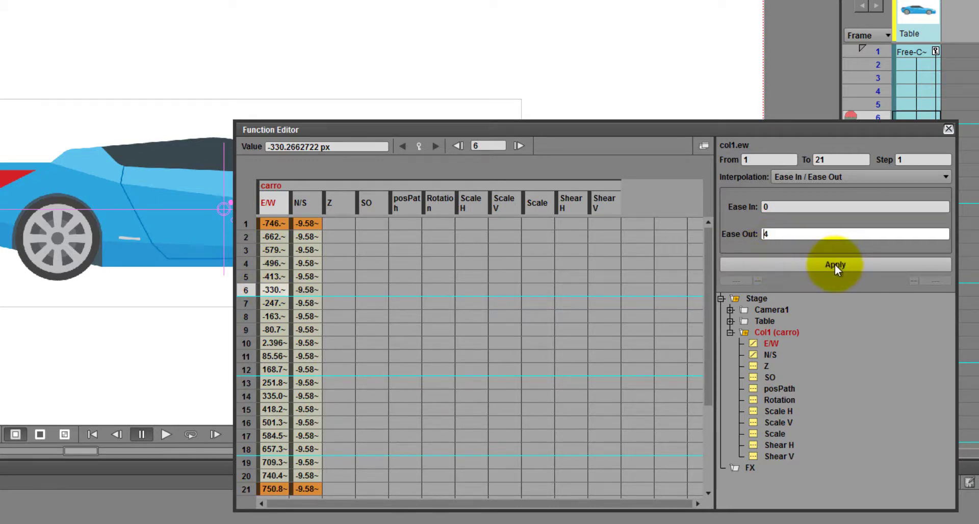
pyautogui.click(274, 224)
pyautogui.press('Delete')
pyautogui.write('10')
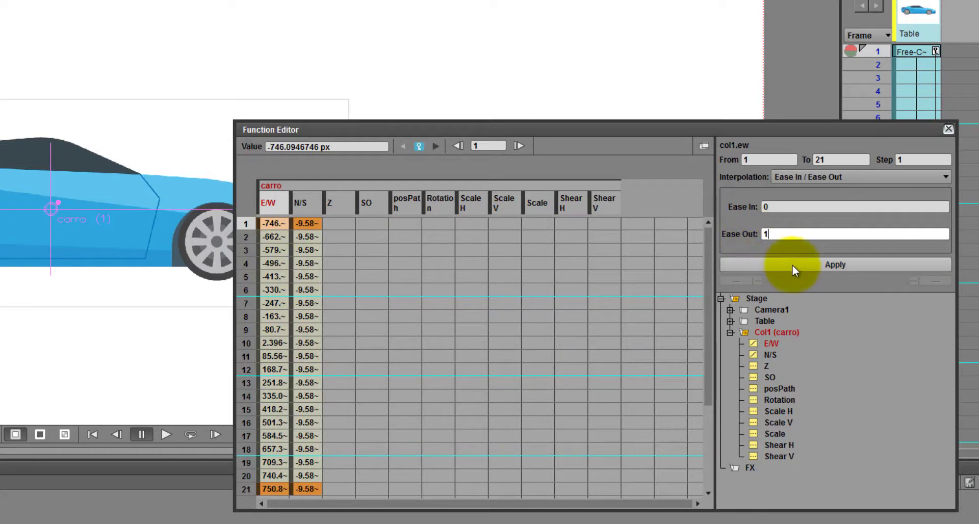
pyautogui.click(795, 265)
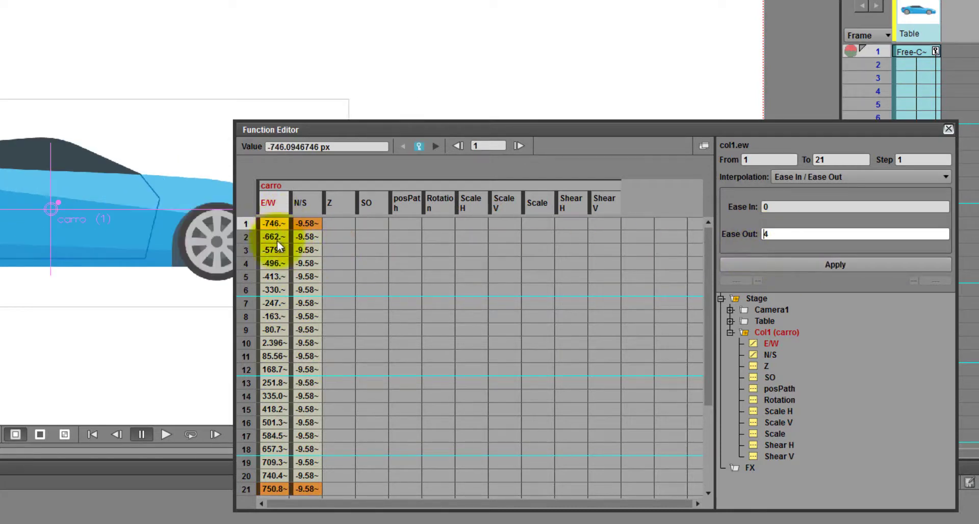
# Apply Linear interpolation to the car's E/W channel from frame 1 to 21.
pyautogui.click(882, 175)
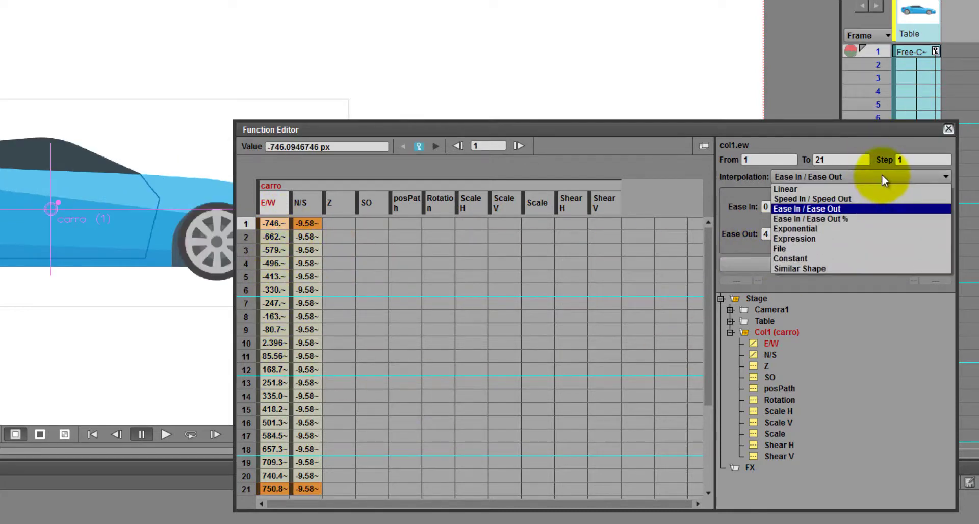
pyautogui.click(802, 189)
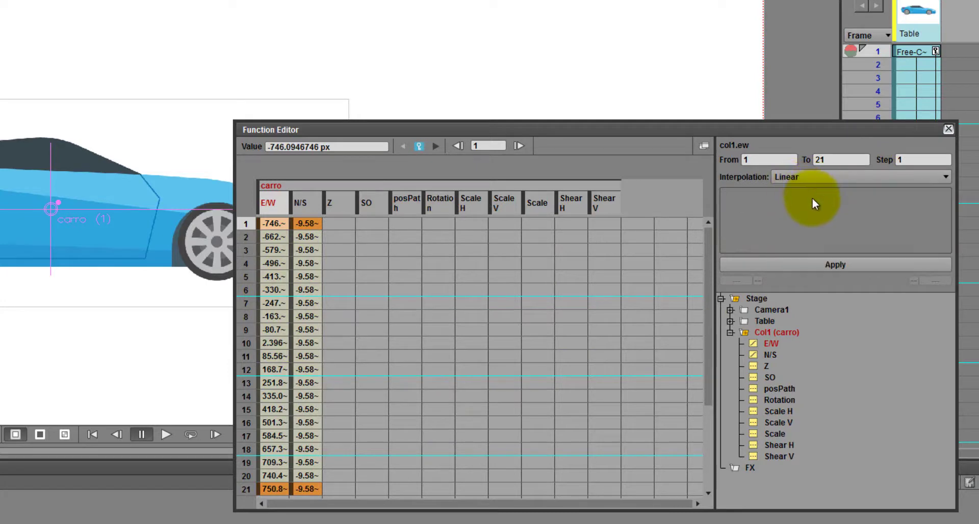
pyautogui.click(860, 266)
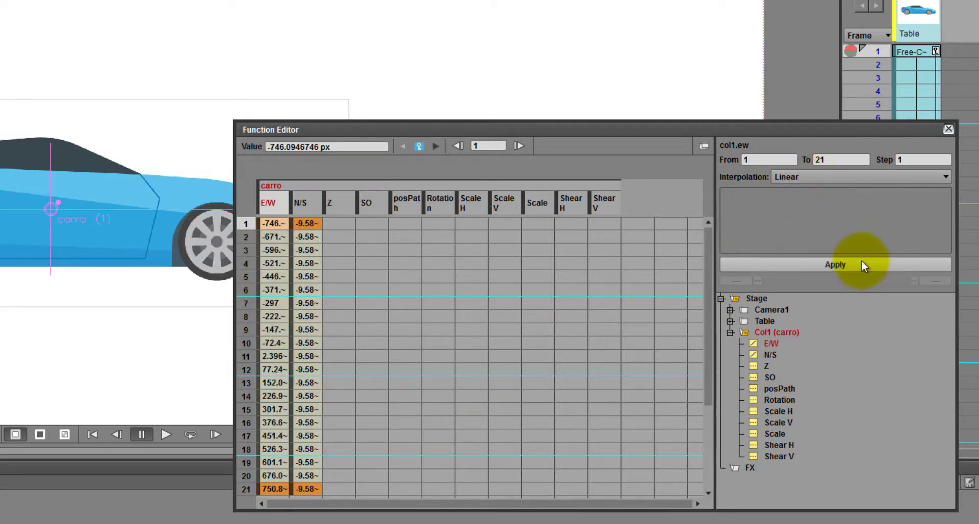
# Apply Ease In / Ease Out interpolation to the E/W channel with Ease In 10 and Ease Out 7.
pyautogui.click(845, 176)
pyautogui.click(835, 209)
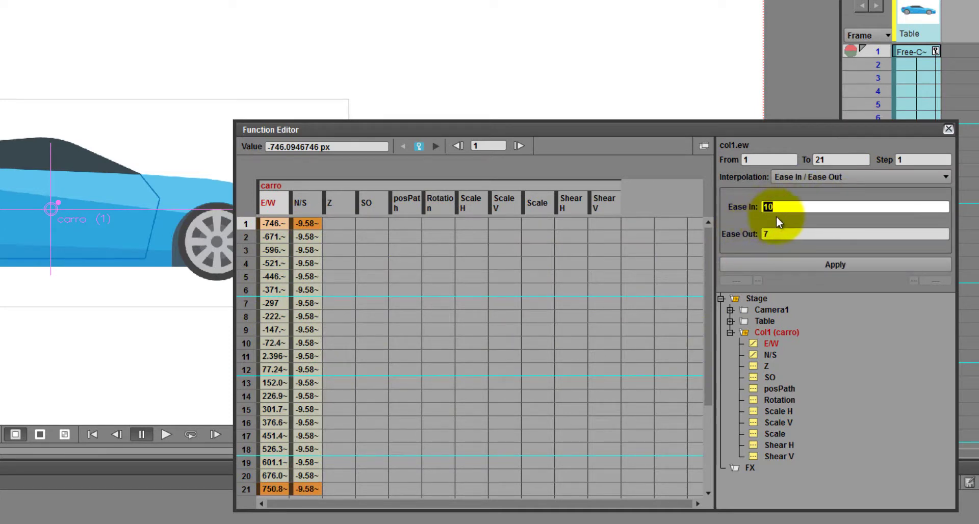
pyautogui.click(765, 234)
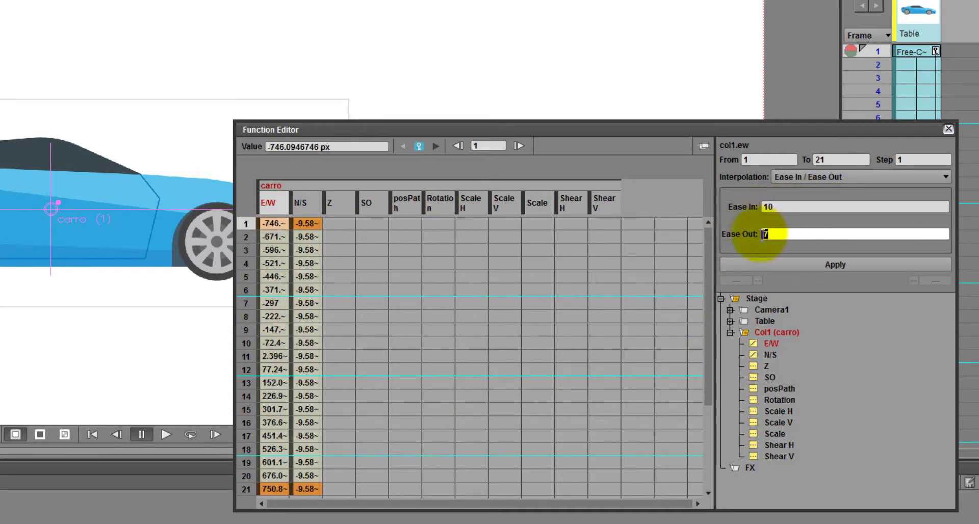
pyautogui.click(870, 264)
# Move the Function Editor clear of the canvas, shift the car's end keyframe from frame 21 to 29, and preview the animation.
pyautogui.moveTo(913, 130); pyautogui.dragTo(797, 479)
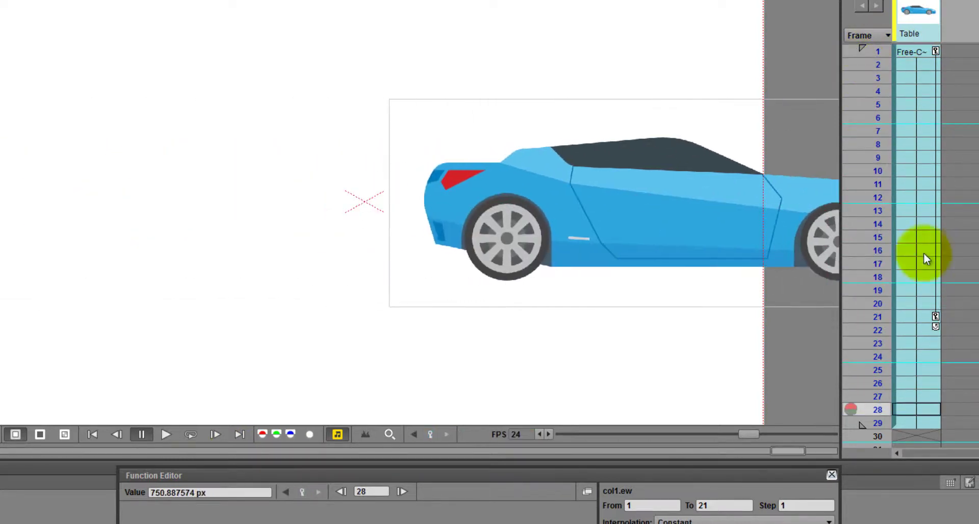
pyautogui.moveTo(937, 316); pyautogui.dragTo(936, 422)
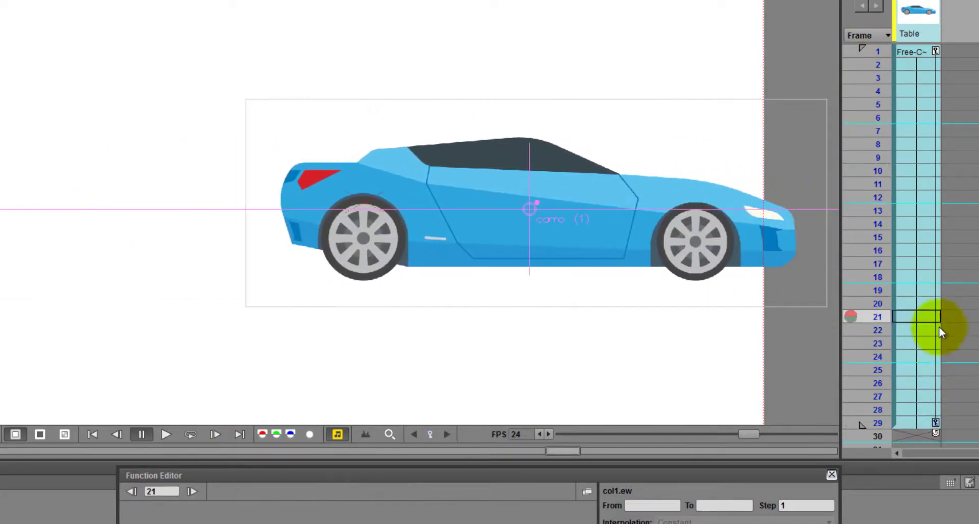
pyautogui.click(874, 53)
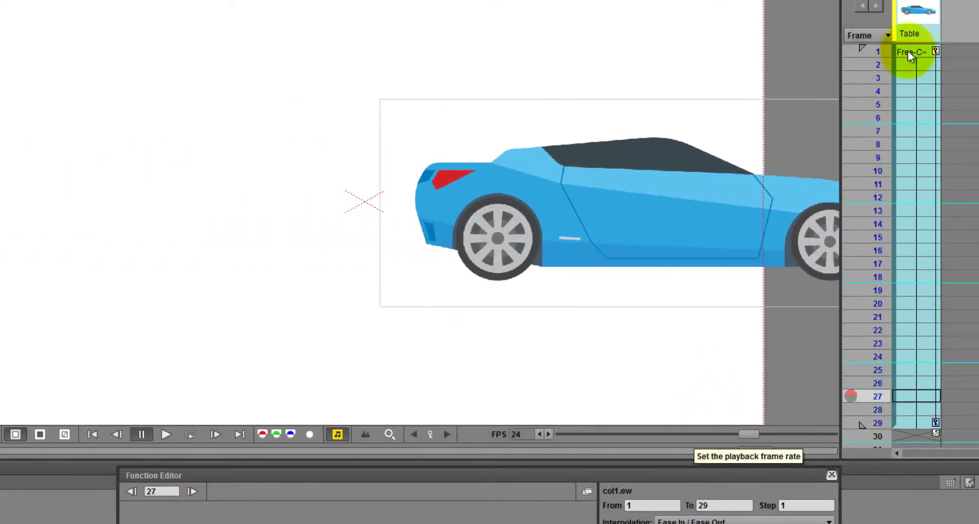
# Bring the Function Editor back into view and examine the E/W and N/S keyframes at frame 1.
pyautogui.moveTo(599, 478); pyautogui.dragTo(615, 56)
pyautogui.click(175, 161)
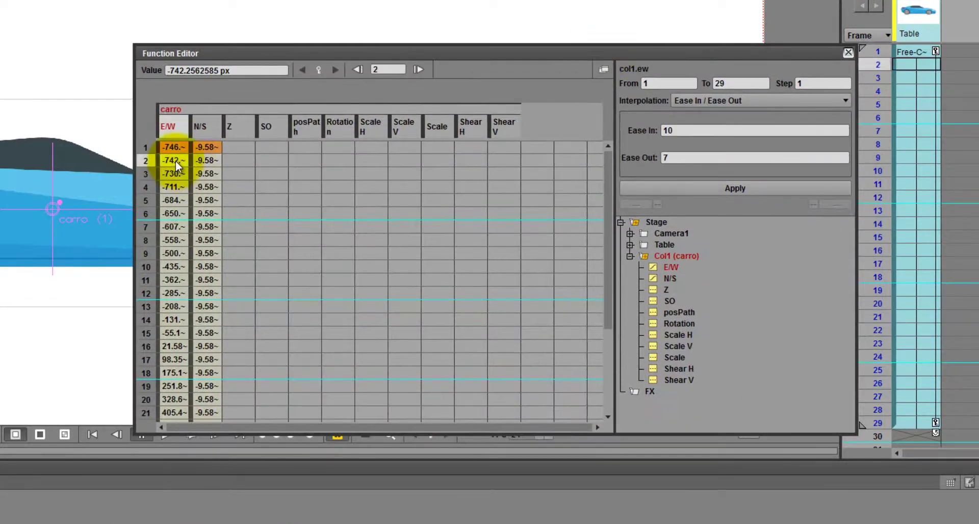
pyautogui.click(200, 152)
pyautogui.moveTo(170, 145); pyautogui.dragTo(200, 148)
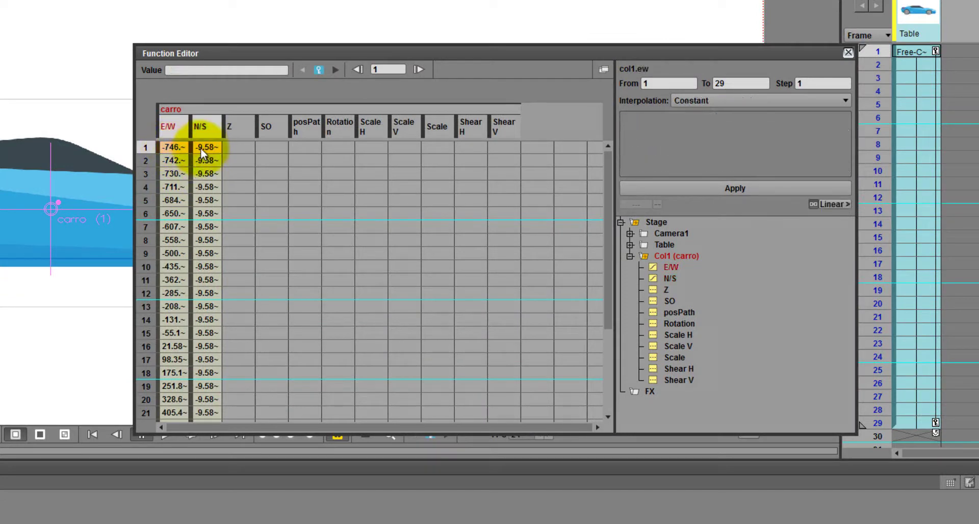
pyautogui.click(175, 147)
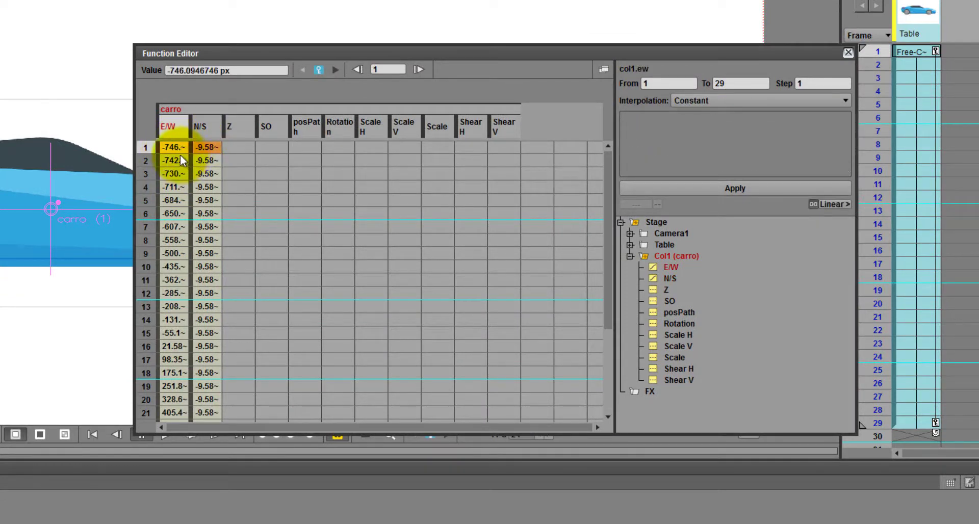
# Try moving only the E/W keyframe from frame 1 to 12, undo the move, and reposition the Function Editor.
pyautogui.moveTo(179, 147); pyautogui.dragTo(181, 297)
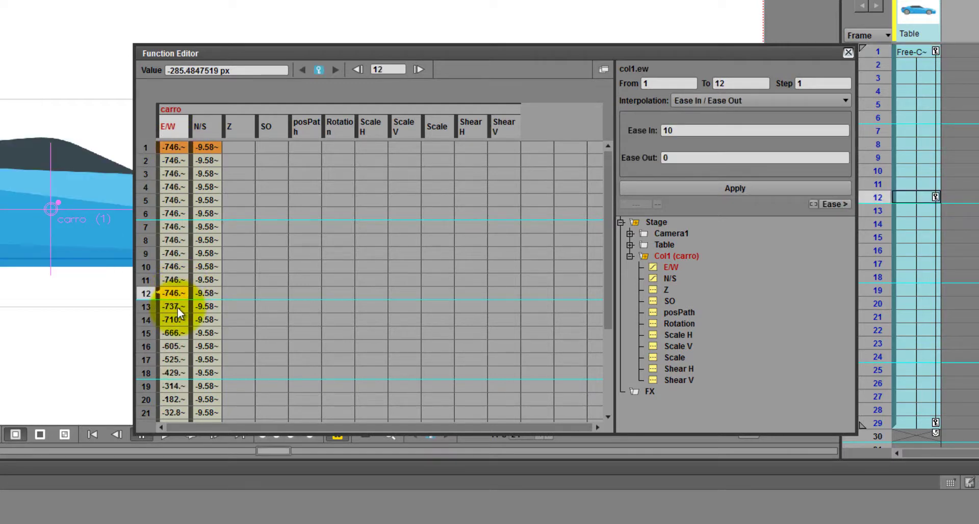
pyautogui.hotkey('ctrl', 'z')
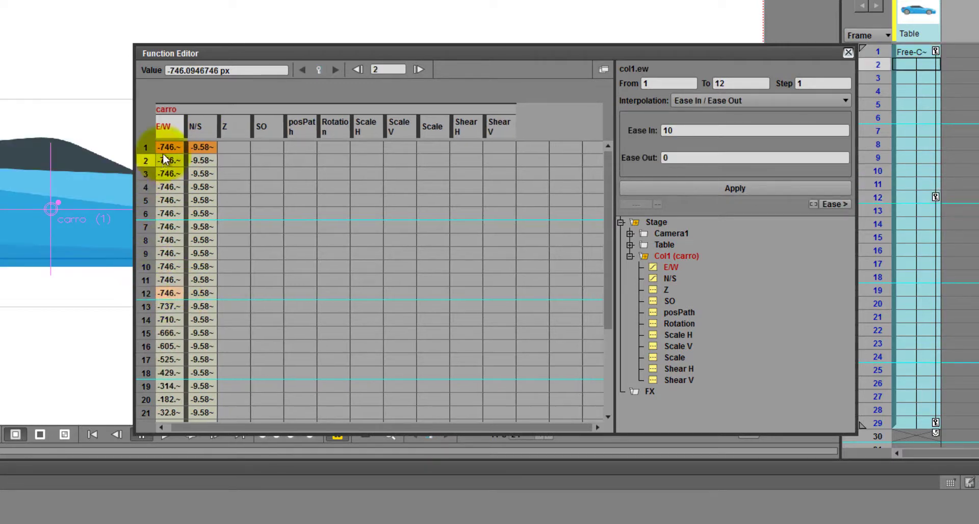
pyautogui.click(239, 160)
pyautogui.moveTo(454, 54); pyautogui.dragTo(360, 146)
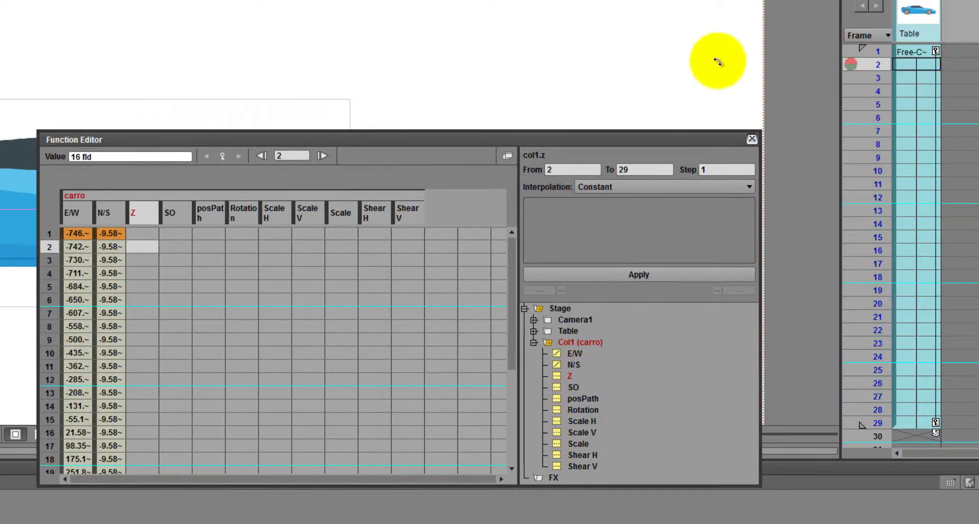
# Move the Function Editor off the canvas, open the Stage Schematic, and rearrange its Table and carro nodes.
pyautogui.moveTo(749, 139); pyautogui.dragTo(695, 437)
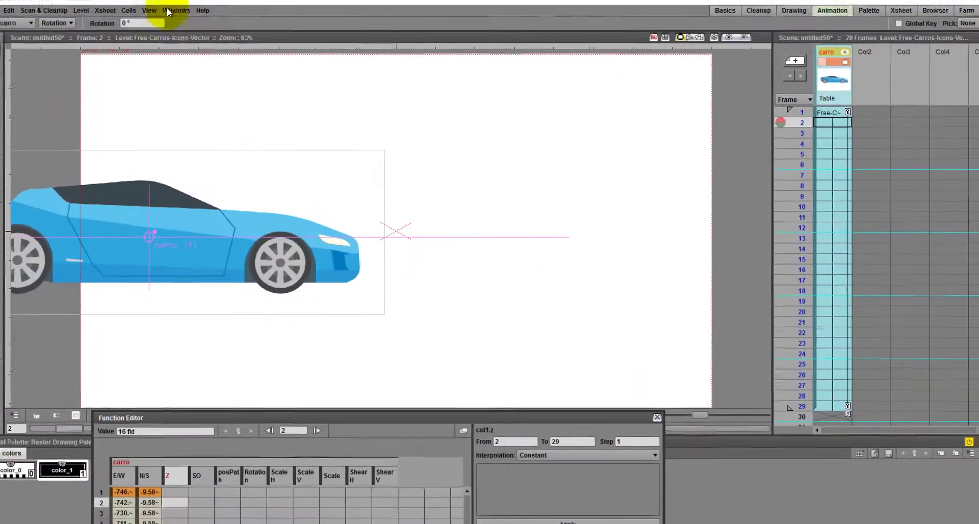
pyautogui.click(185, 20)
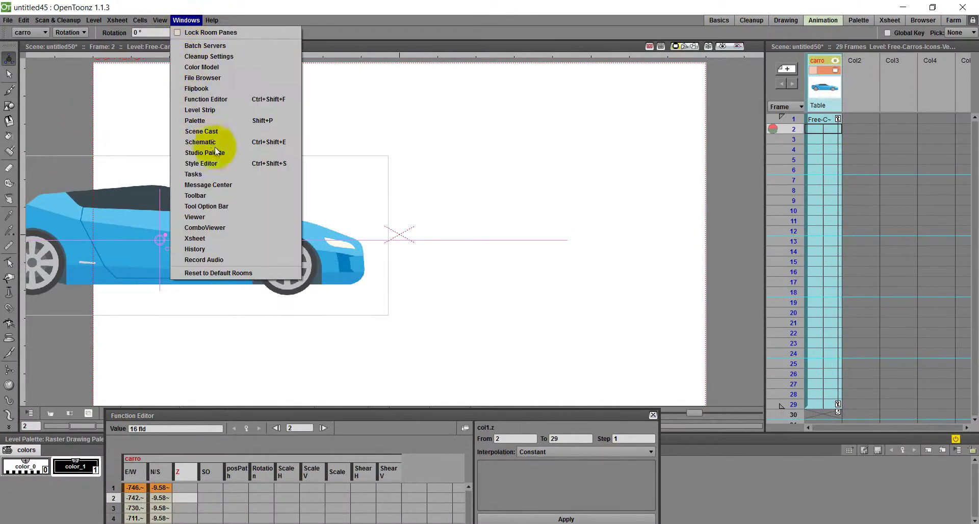
pyautogui.click(200, 142)
pyautogui.click(444, 246)
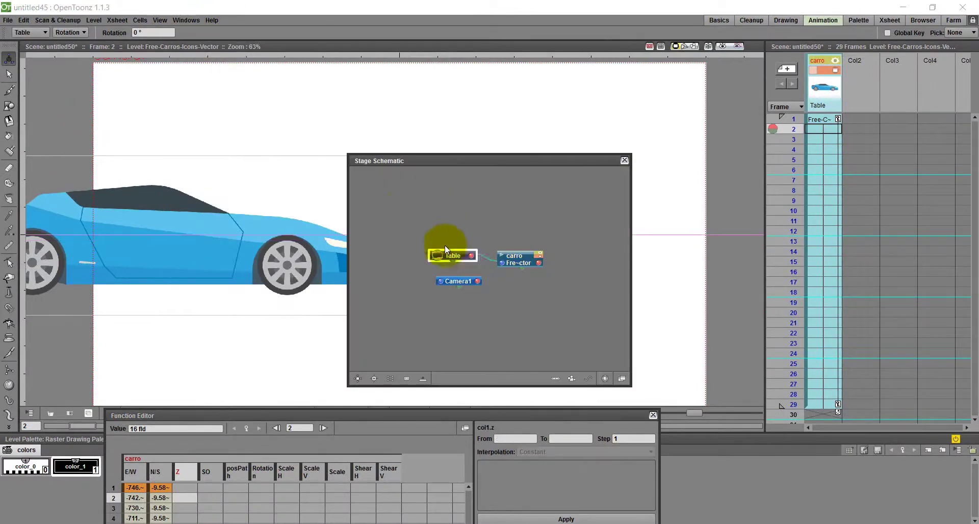
pyautogui.moveTo(444, 246); pyautogui.dragTo(446, 236)
pyautogui.moveTo(521, 250); pyautogui.dragTo(550, 257)
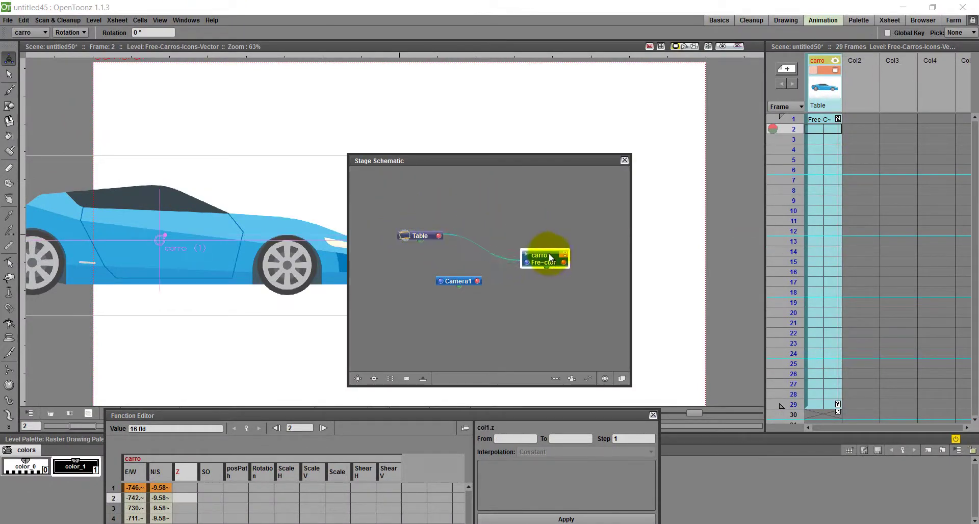
pyautogui.click(421, 238)
pyautogui.moveTo(426, 234); pyautogui.dragTo(418, 224)
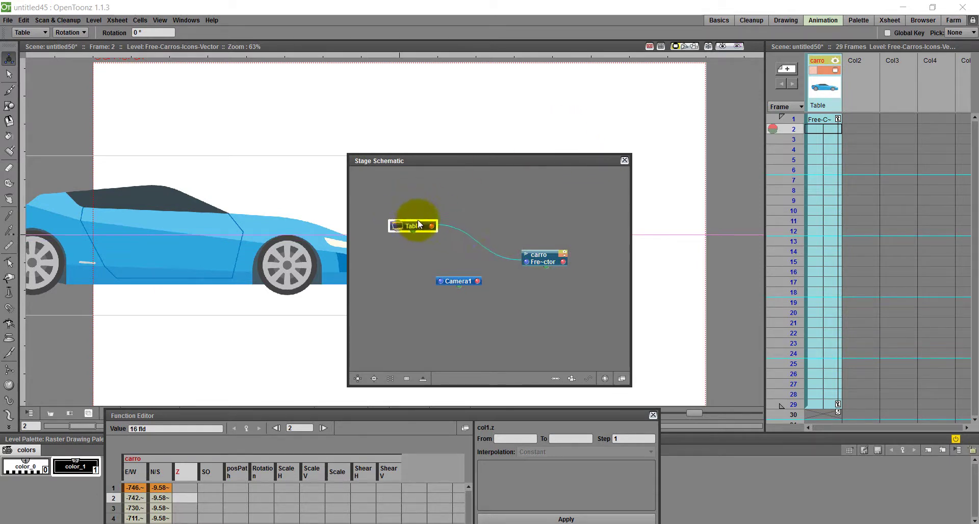
pyautogui.moveTo(554, 255); pyautogui.dragTo(525, 239)
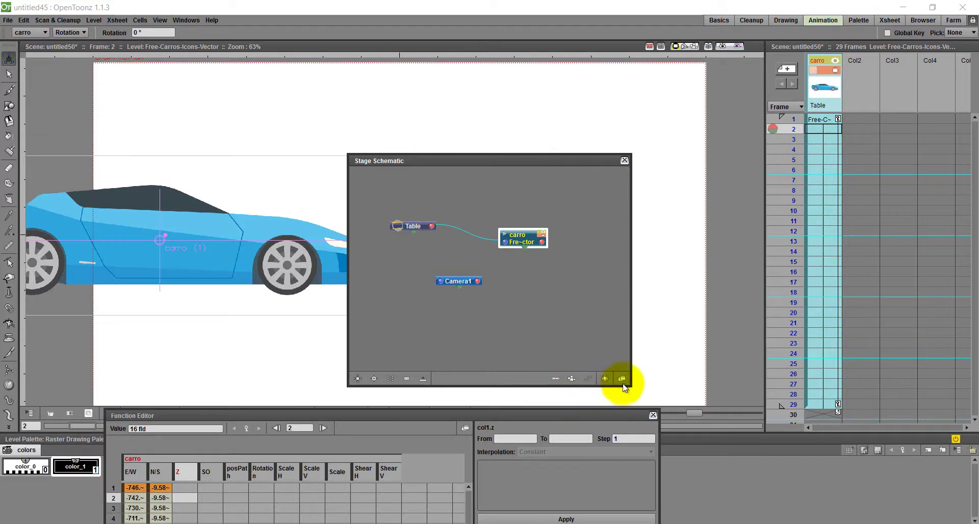
# Switch to the FX Schematic and insert a Blur effect from the Blur category on the carro node.
pyautogui.click(622, 378)
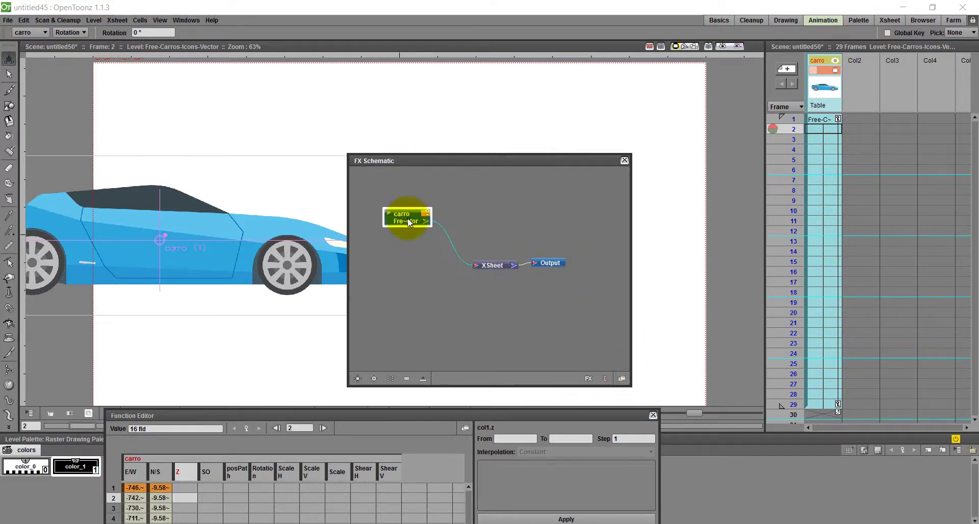
pyautogui.click(589, 378)
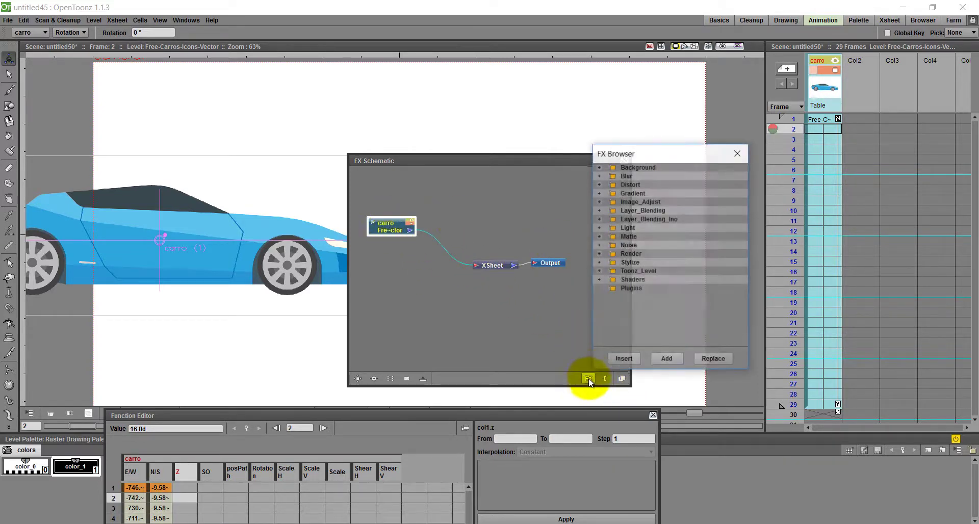
pyautogui.click(599, 175)
pyautogui.click(640, 184)
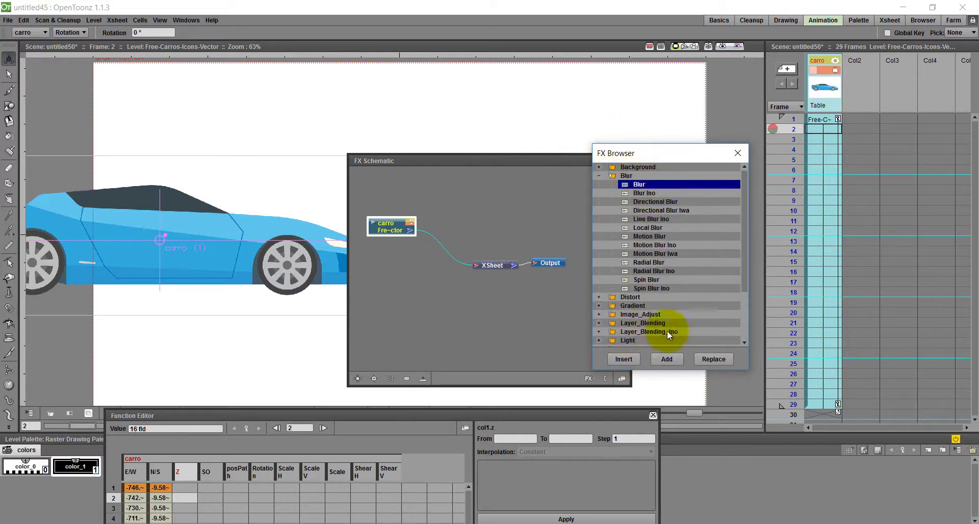
pyautogui.click(625, 360)
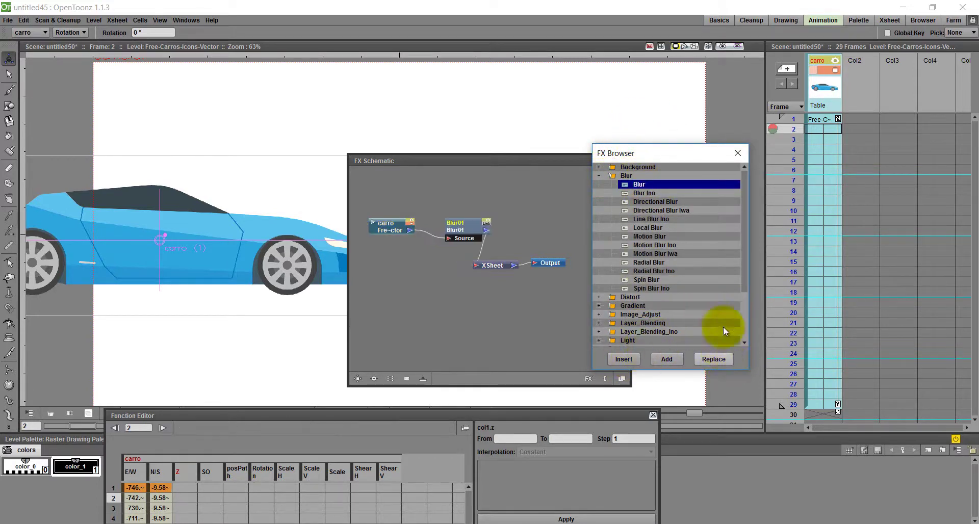
# Place the Blur01 node between the carro and XSheet nodes, and preview the effect in the viewer.
pyautogui.click(737, 153)
pyautogui.moveTo(471, 225); pyautogui.dragTo(430, 258)
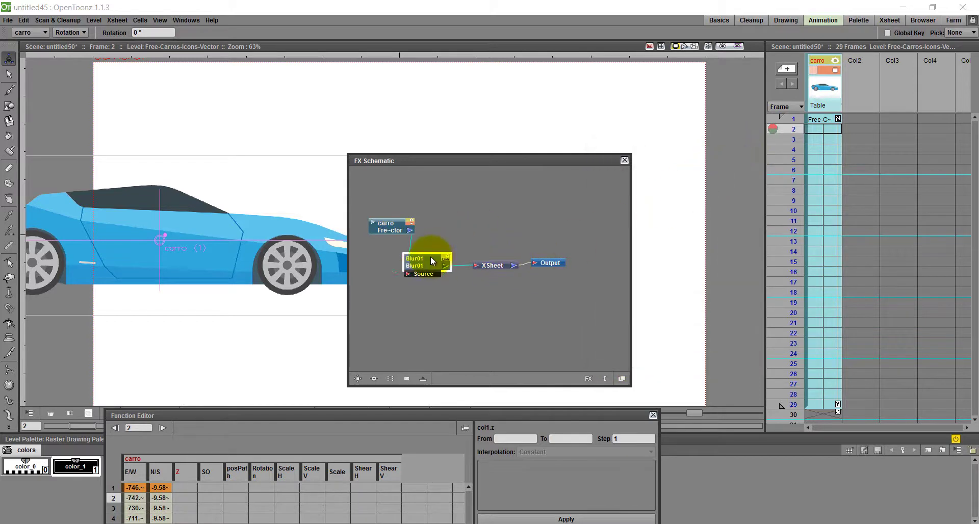
pyautogui.click(624, 160)
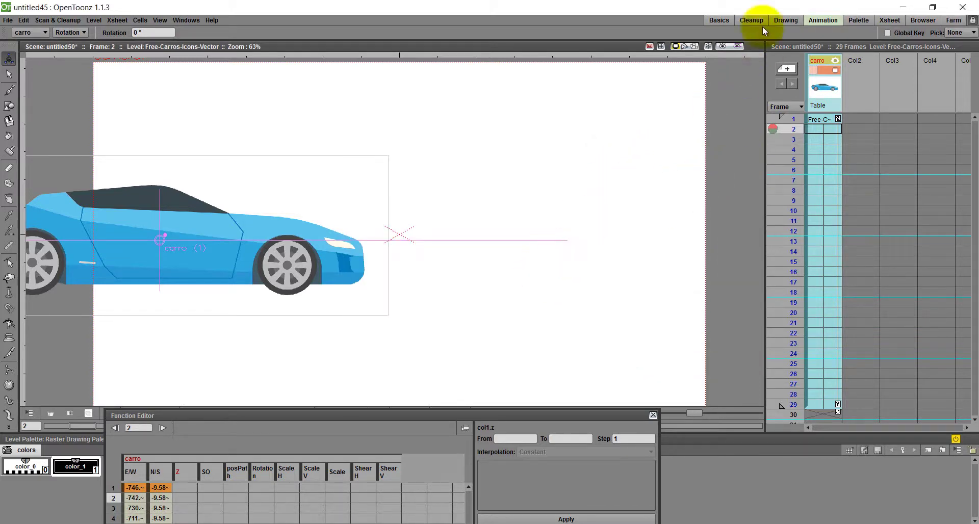
pyautogui.click(723, 45)
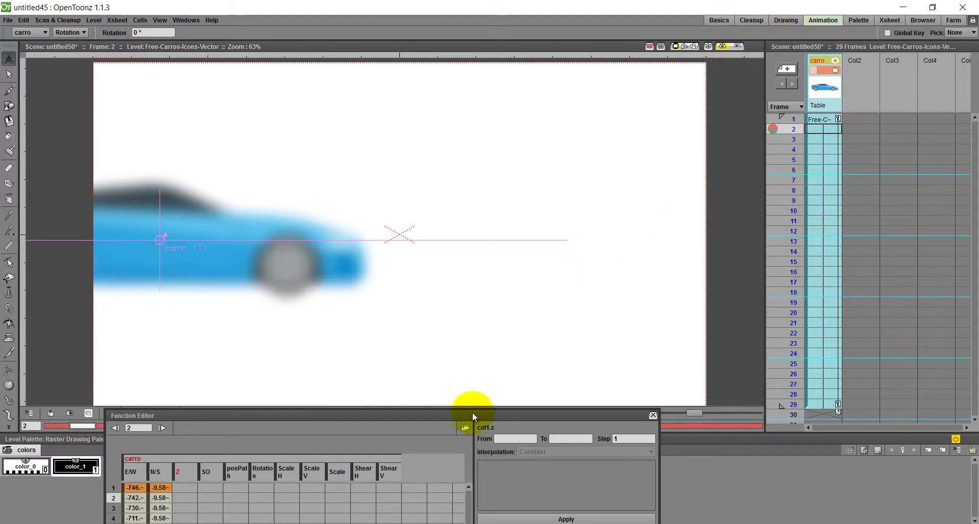
# Bring the Function Editor back over the canvas and display the Value channel of the Blur01 effect.
pyautogui.moveTo(472, 413); pyautogui.dragTo(657, 95)
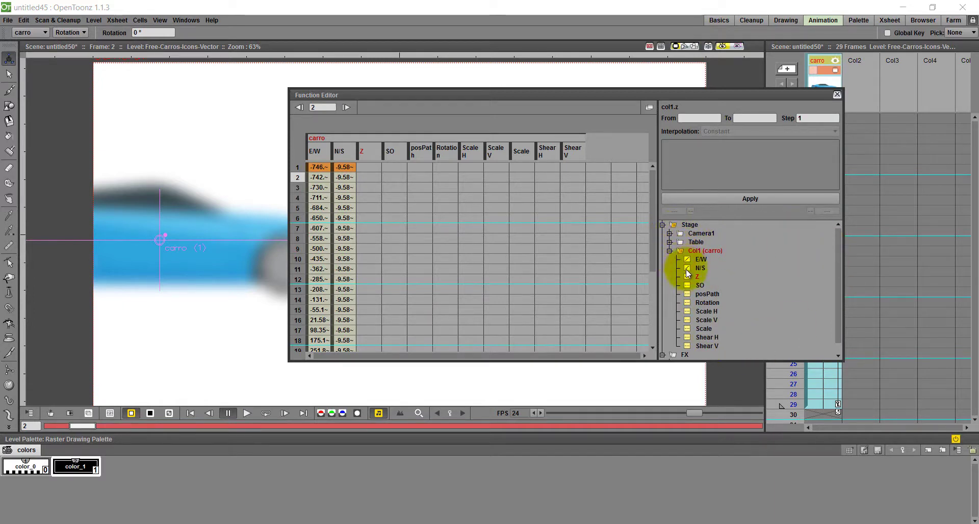
pyautogui.moveTo(836, 241)
pyautogui.mouseDown()
pyautogui.moveTo(829, 322)
pyautogui.moveTo(842, 230)
pyautogui.mouseUp()
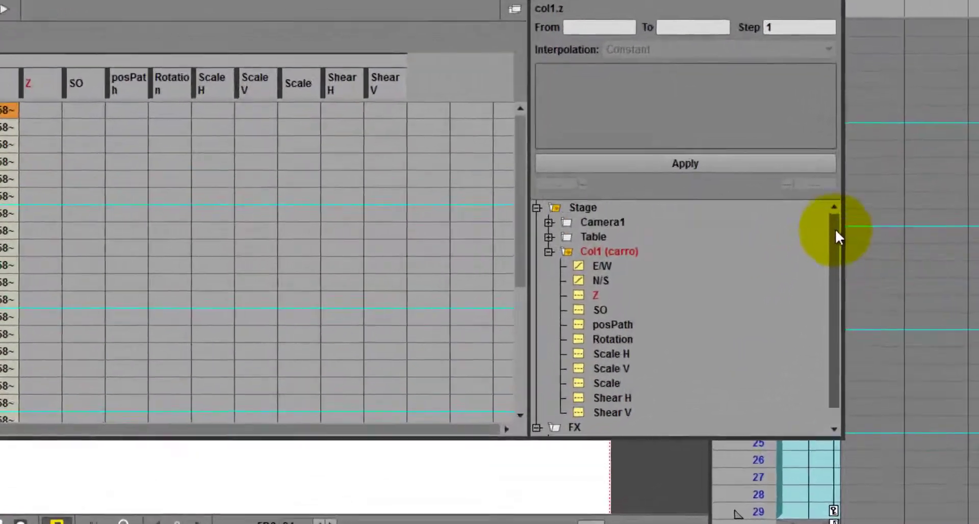
pyautogui.click(537, 207)
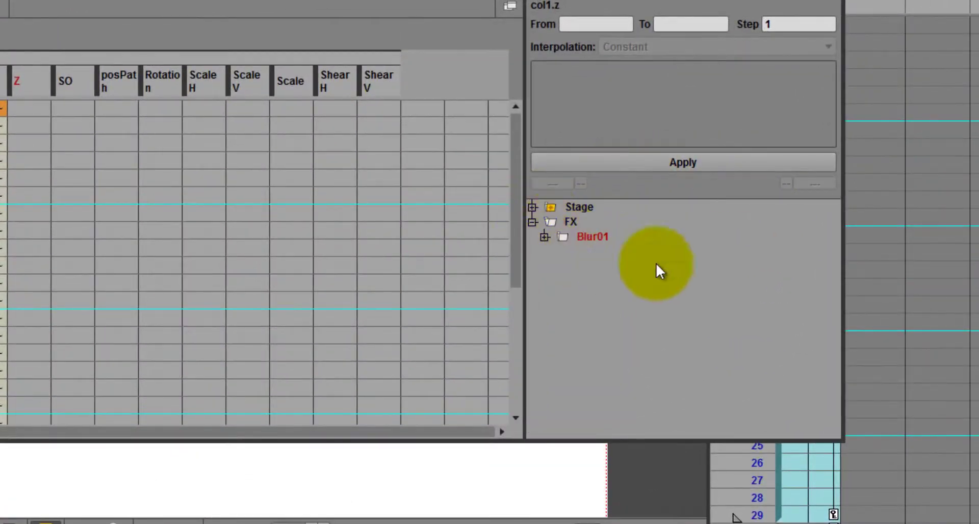
pyautogui.click(566, 223)
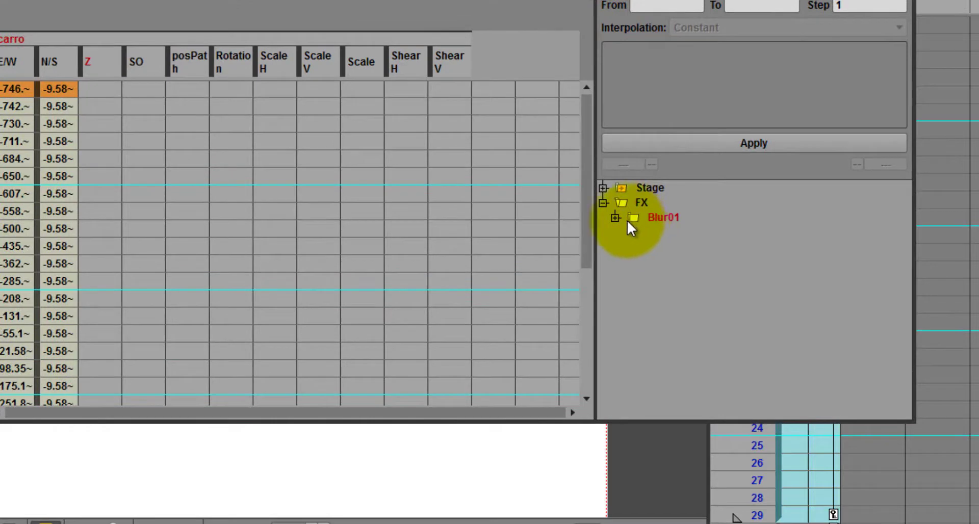
pyautogui.click(628, 220)
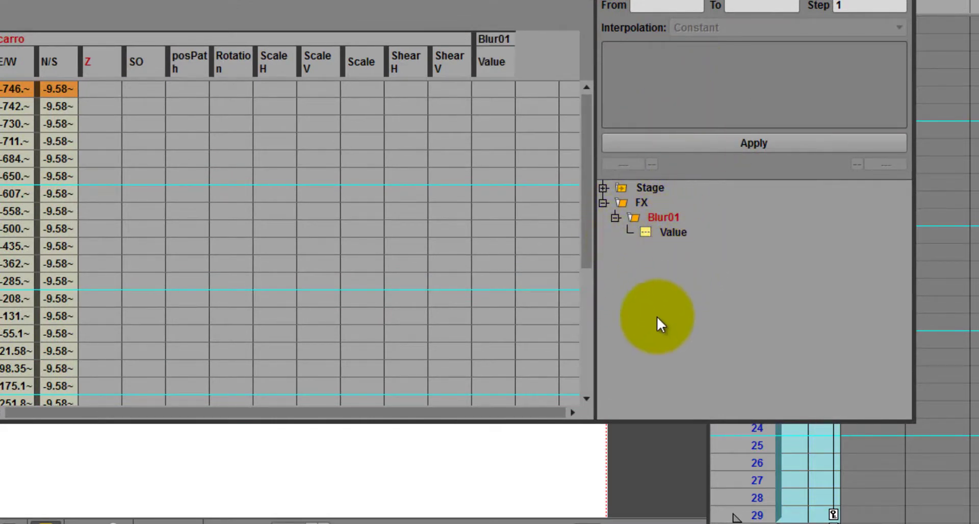
pyautogui.click(672, 236)
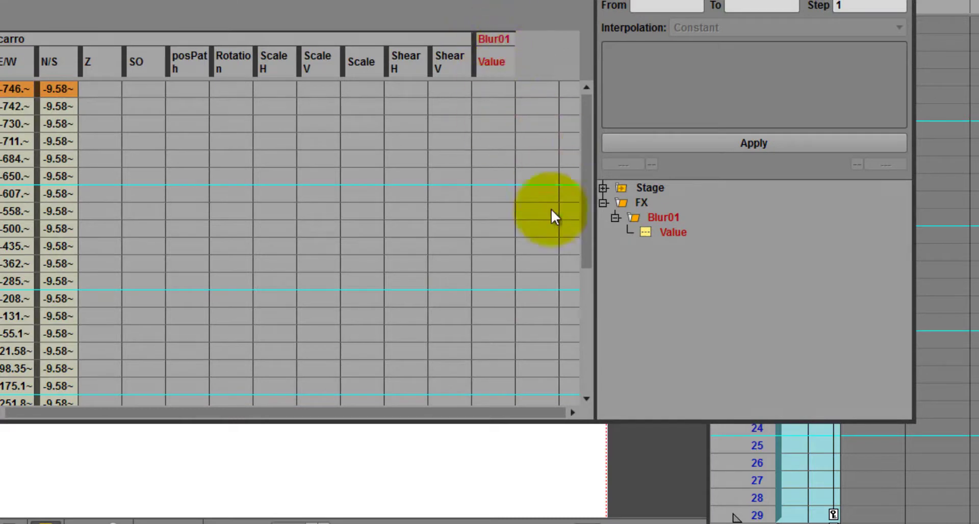
# Set a keyframe on the Blur01 Value channel at frame 1.
pyautogui.click(492, 90)
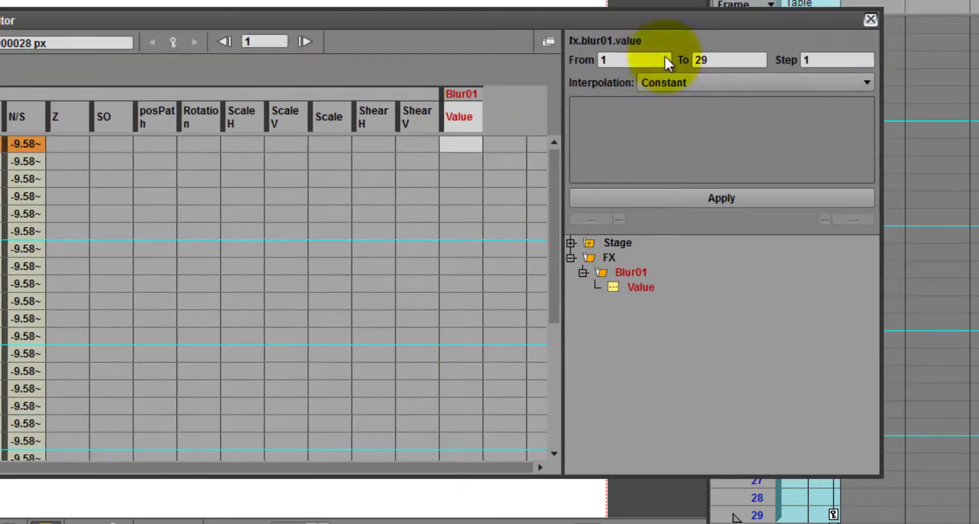
pyautogui.moveTo(665, 56); pyautogui.dragTo(578, 31)
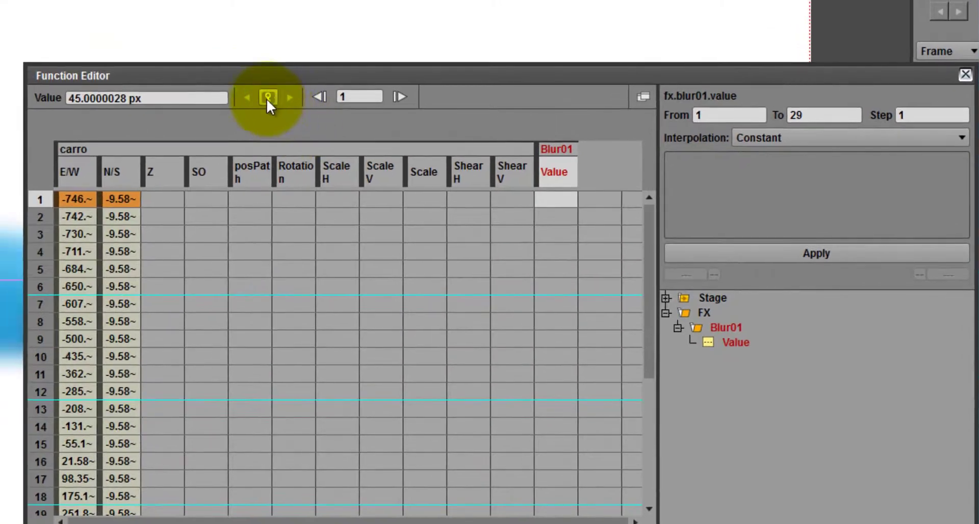
pyautogui.click(140, 67)
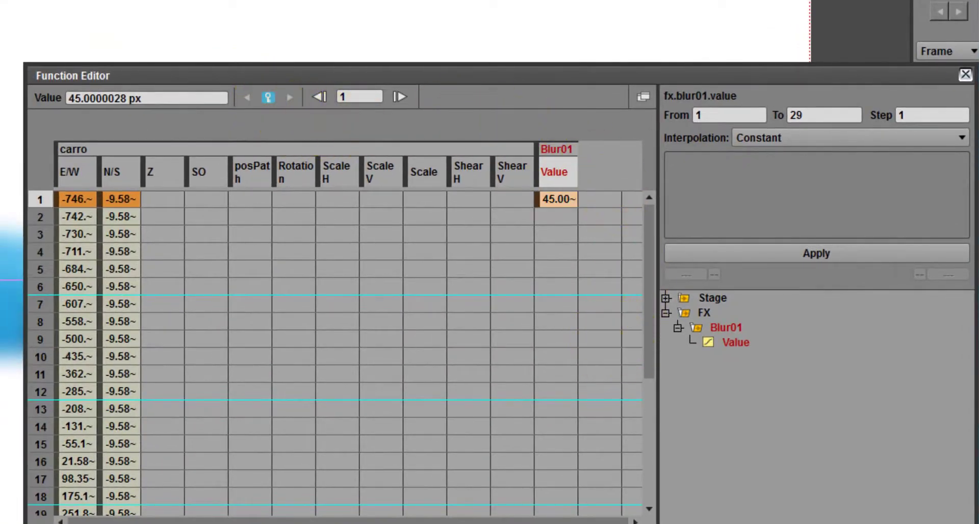
pyautogui.click(556, 199)
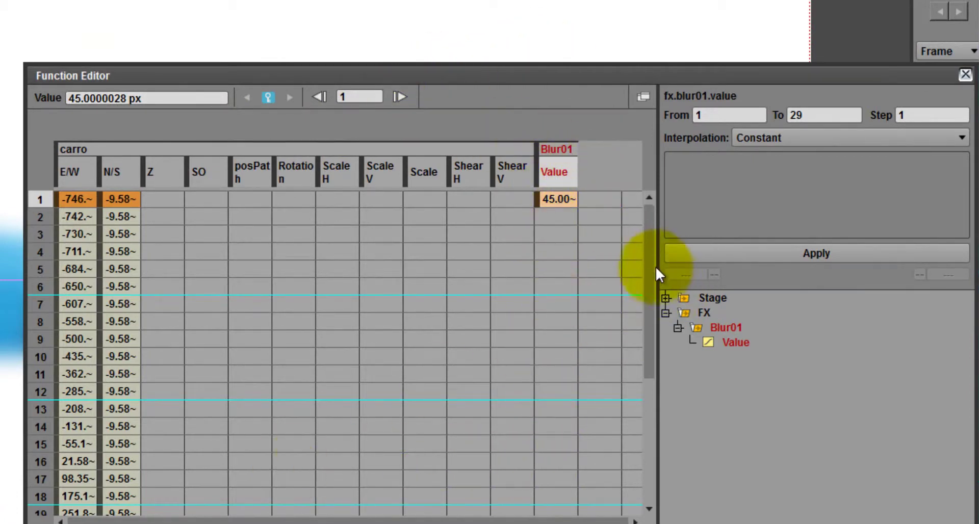
# Set a keyframe on the Blur01 Value channel at frame 29.
pyautogui.scroll(-1, 650, 310)
pyautogui.scroll(-1, 650, 310)
pyautogui.scroll(-2, 645, 444)
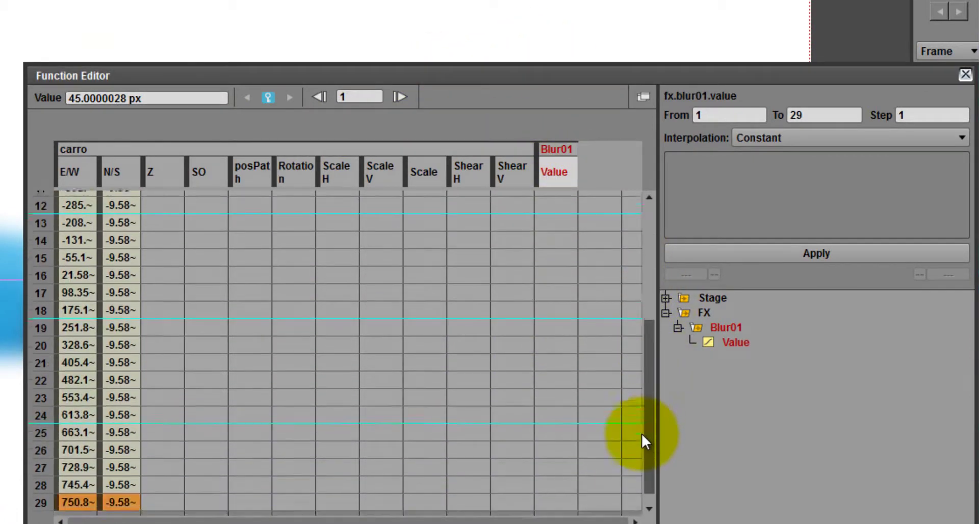
pyautogui.click(581, 498)
pyautogui.click(562, 493)
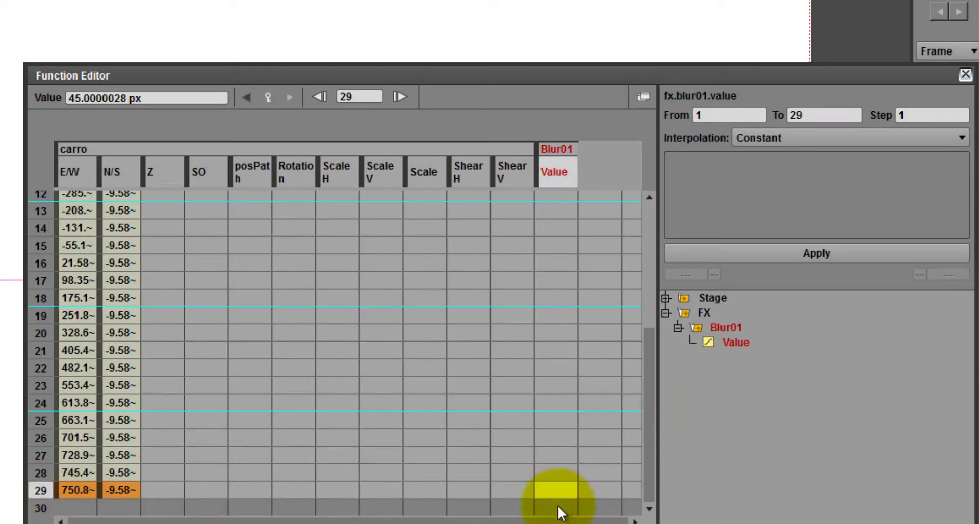
pyautogui.click(268, 96)
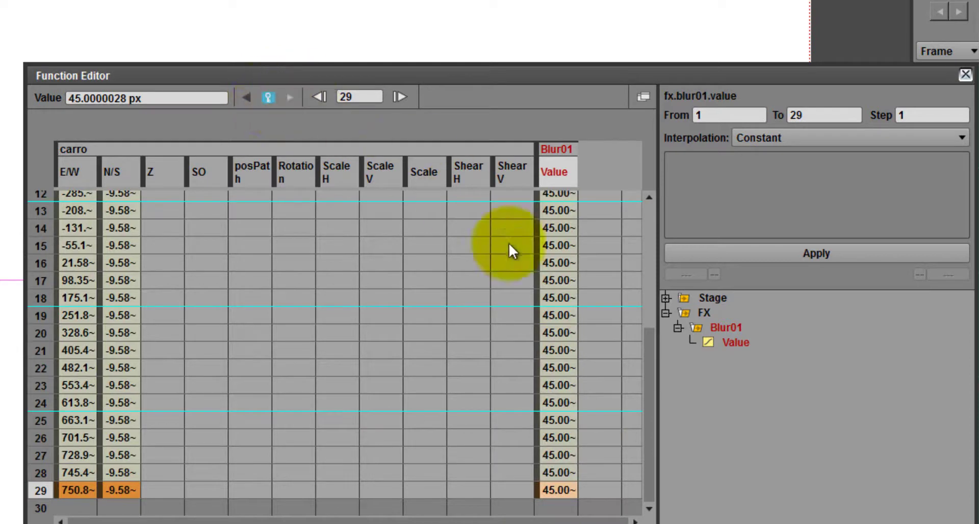
# Change the Blur01 Value keyframe at frame 29 to 0.
pyautogui.moveTo(654, 371); pyautogui.dragTo(644, 422)
pyautogui.moveTo(557, 472)
pyautogui.mouseDown()
pyautogui.moveTo(558, 492)
pyautogui.moveTo(576, 469)
pyautogui.moveTo(557, 488)
pyautogui.mouseUp()
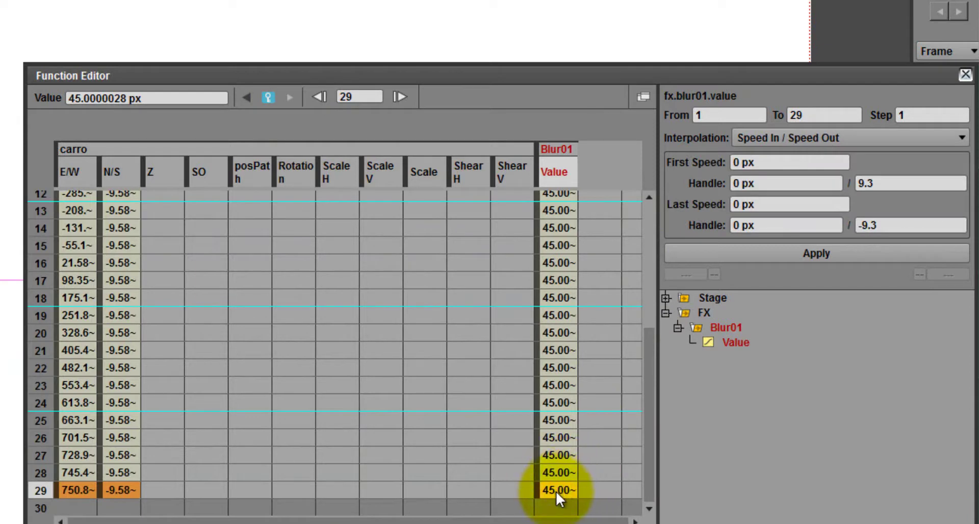
pyautogui.doubleClick(556, 491)
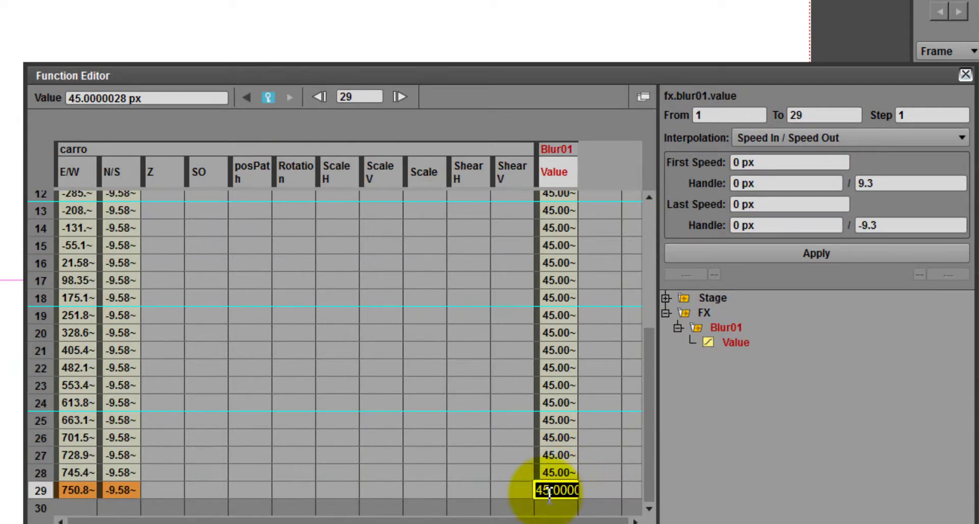
pyautogui.write('0')
pyautogui.press('Return')
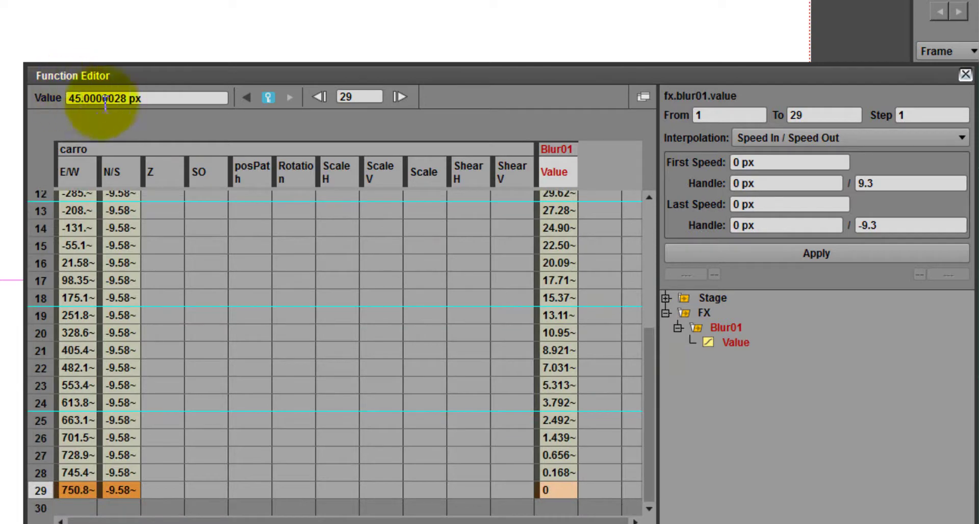
# Play the animation with the Function Editor moved clear of the car, and reposition the editor over the canvas.
pyautogui.moveTo(659, 97); pyautogui.dragTo(889, 372)
pyautogui.press('p')
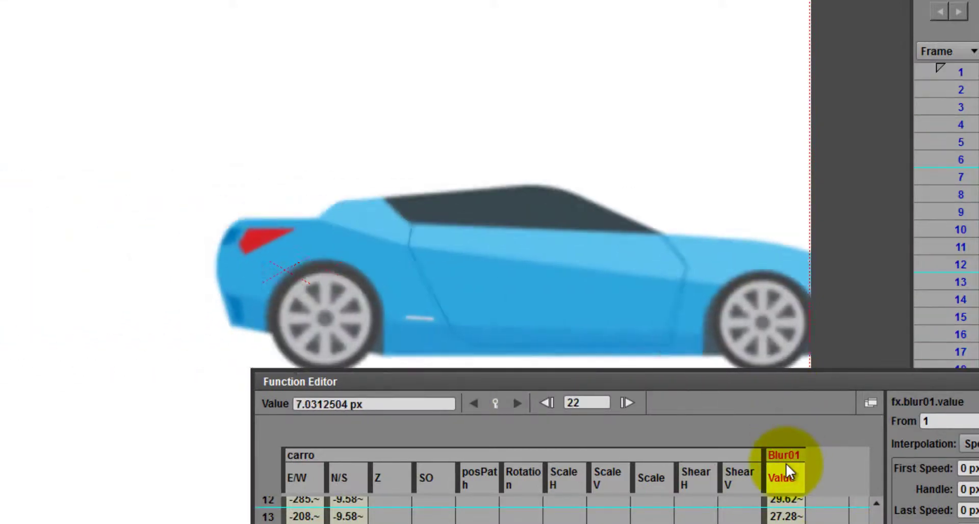
pyautogui.moveTo(778, 378); pyautogui.dragTo(449, 55)
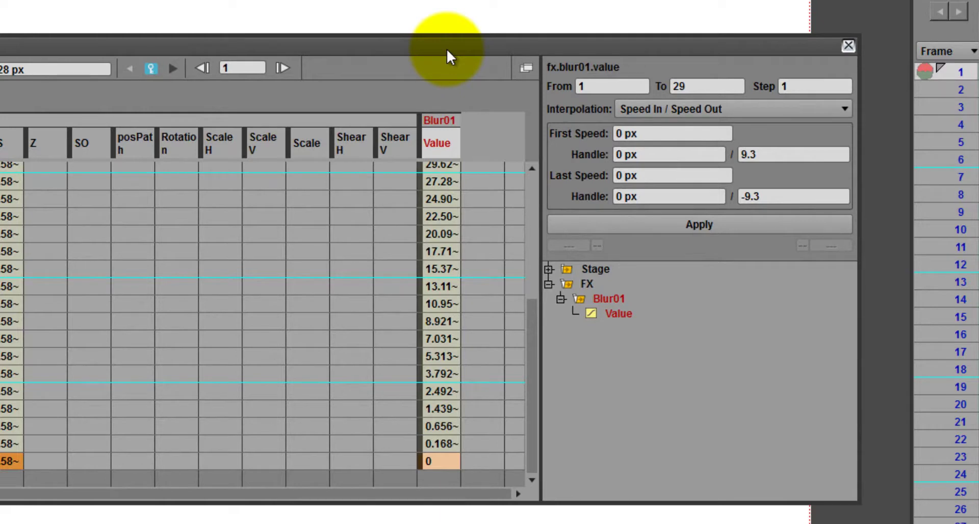
pyautogui.moveTo(528, 52); pyautogui.dragTo(427, 19)
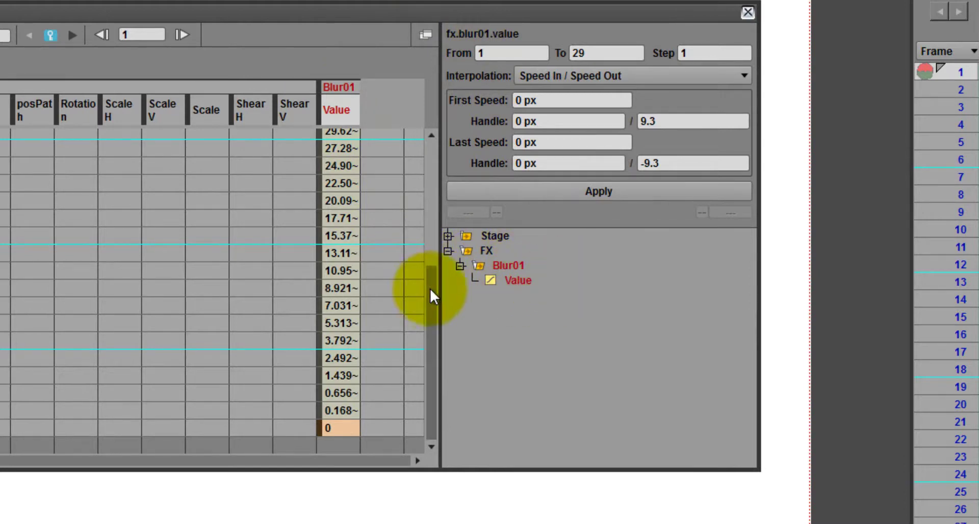
pyautogui.moveTo(430, 288); pyautogui.dragTo(426, 259)
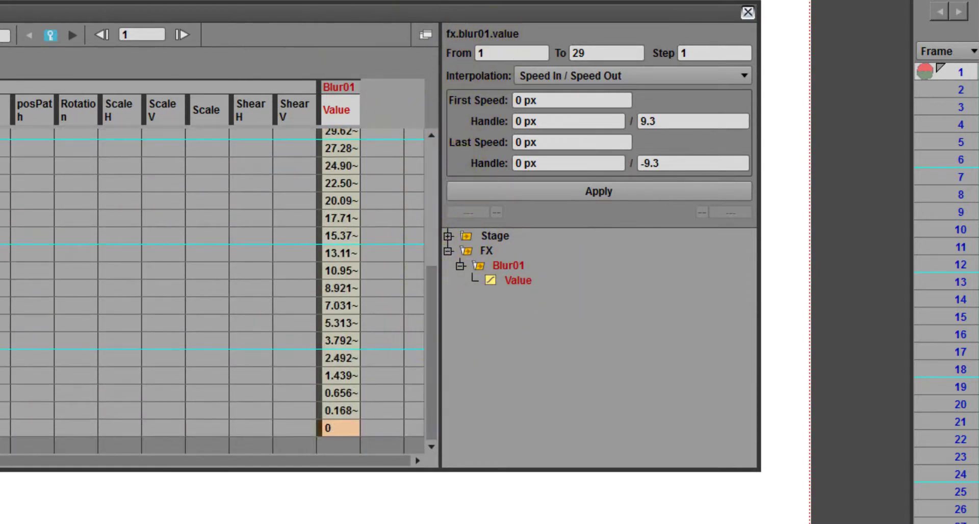
pyautogui.moveTo(558, 7); pyautogui.dragTo(631, 38)
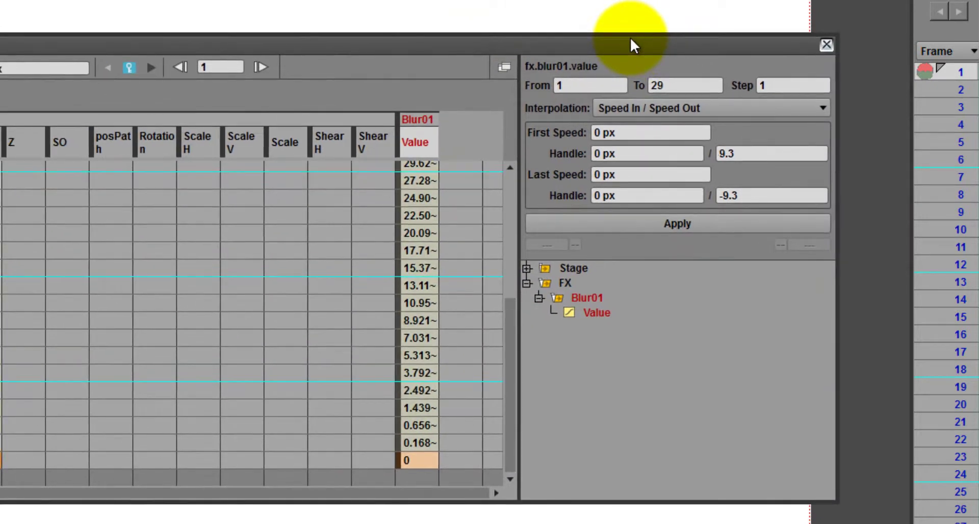